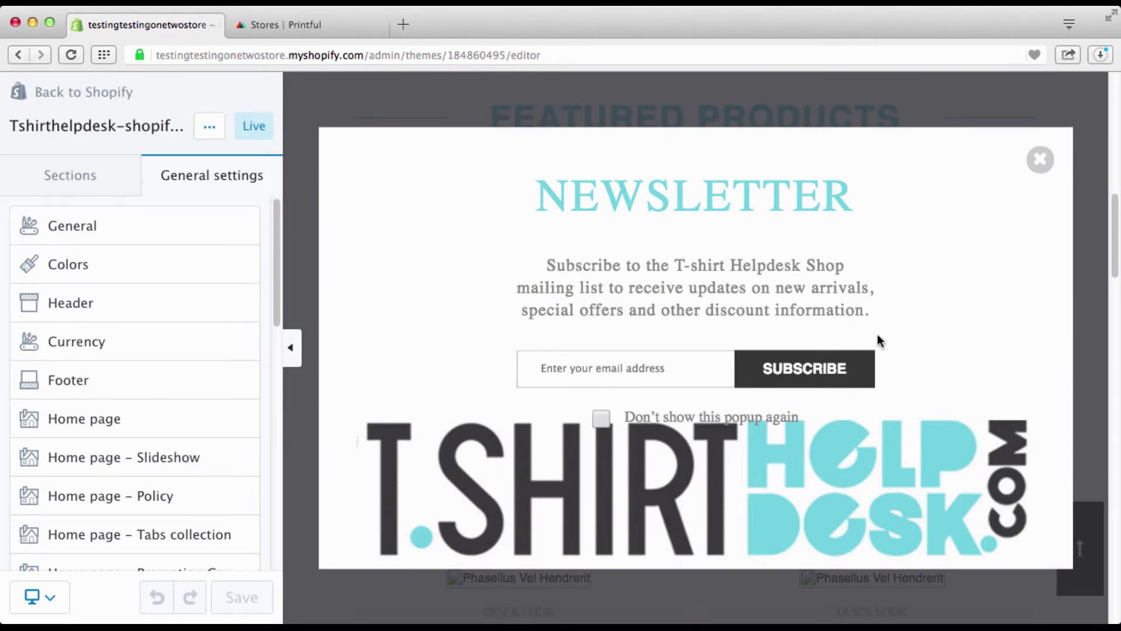
# Dismiss the newsletter popup and look over the slideshow and featured products in the theme preview.
pyautogui.click(1040, 159)
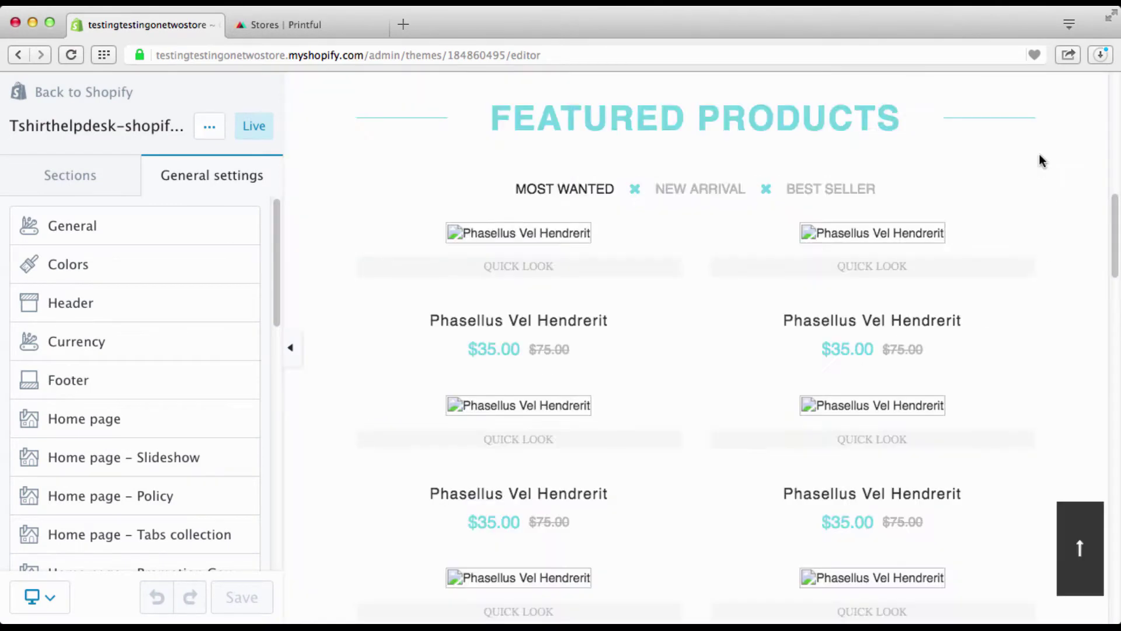
pyautogui.scroll(3, 951, 200)
pyautogui.scroll(2, 952, 200)
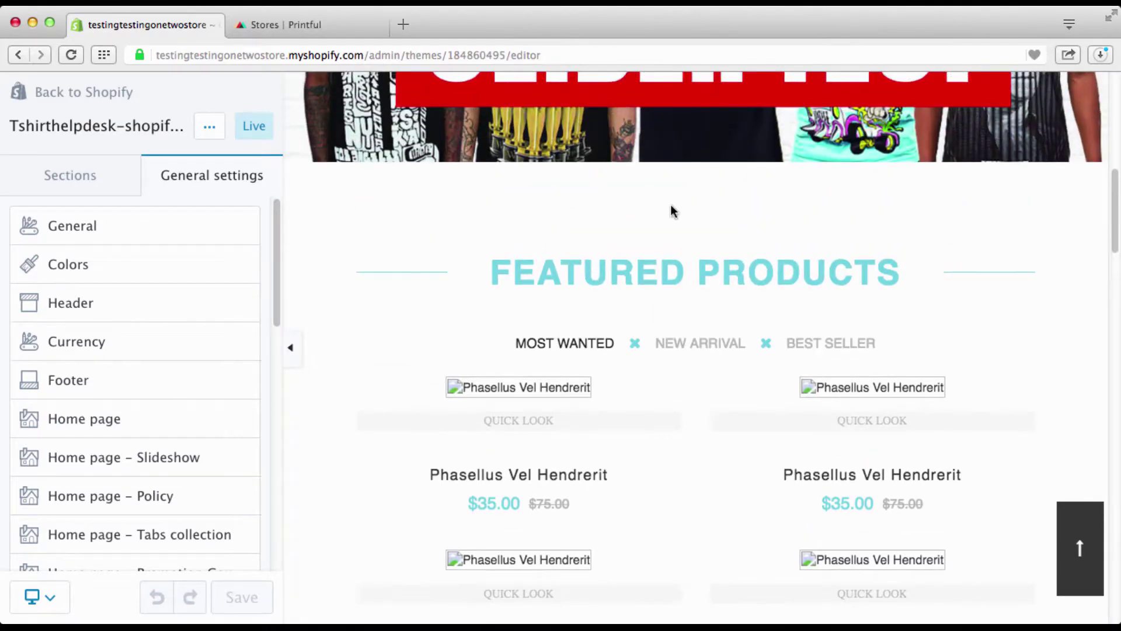
pyautogui.scroll(2, 671, 211)
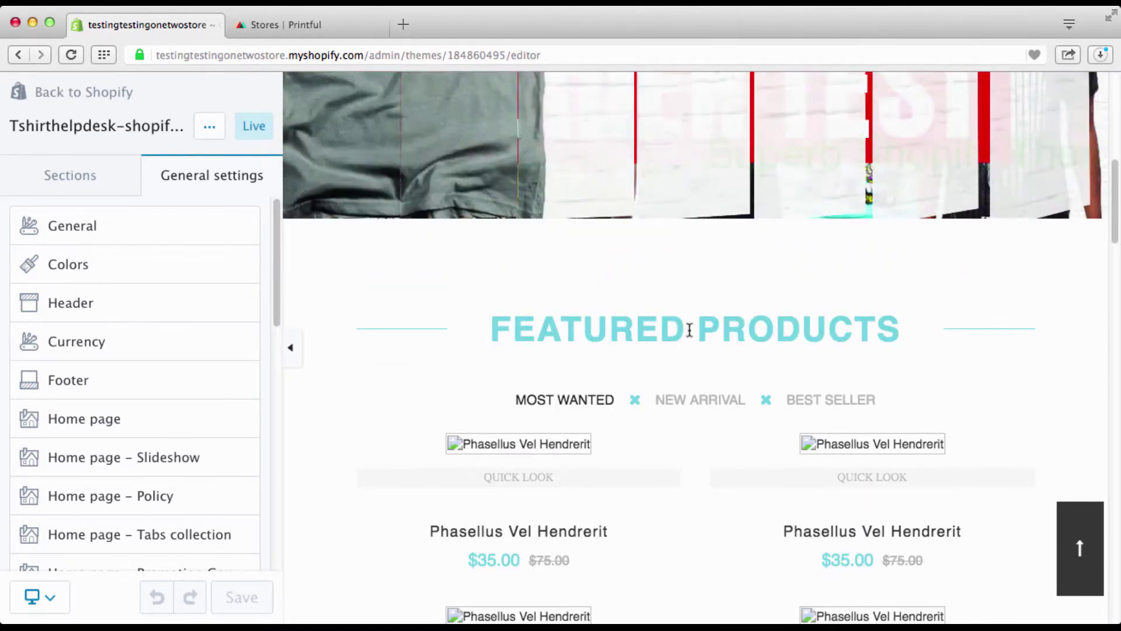
pyautogui.scroll(-3, 595, 382)
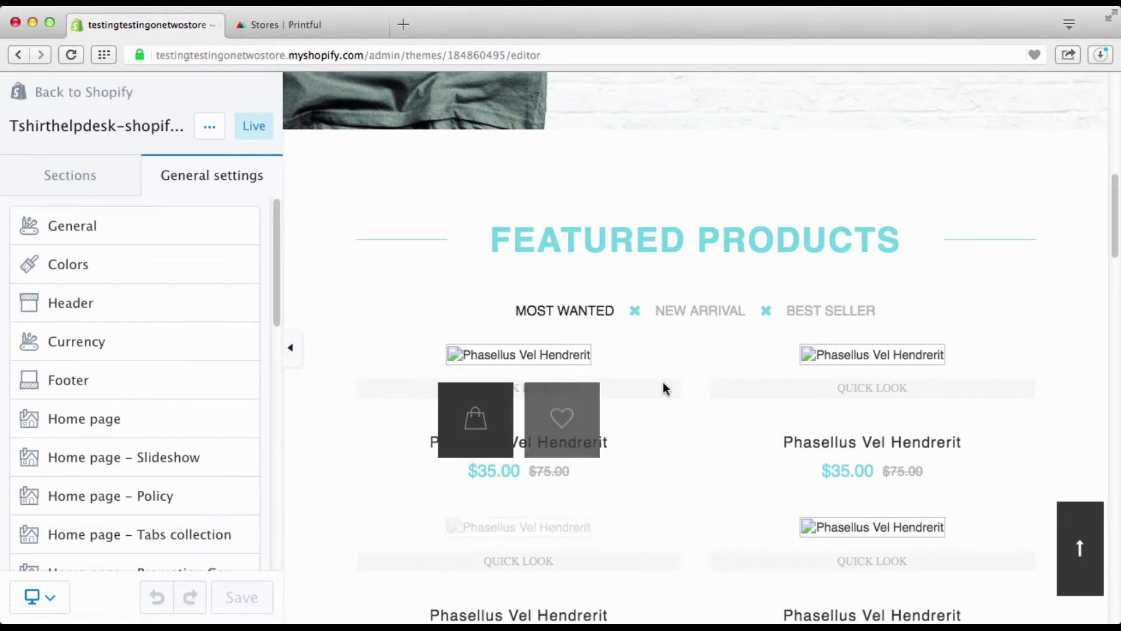
pyautogui.scroll(-3, 664, 386)
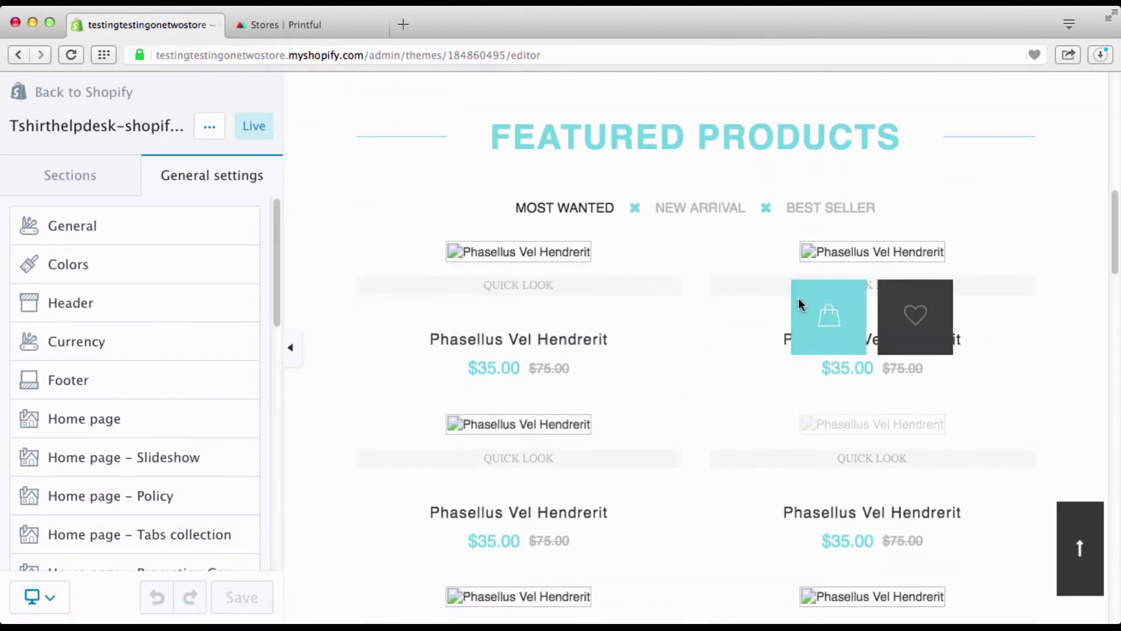
pyautogui.scroll(-3, 799, 303)
pyautogui.scroll(5, 800, 306)
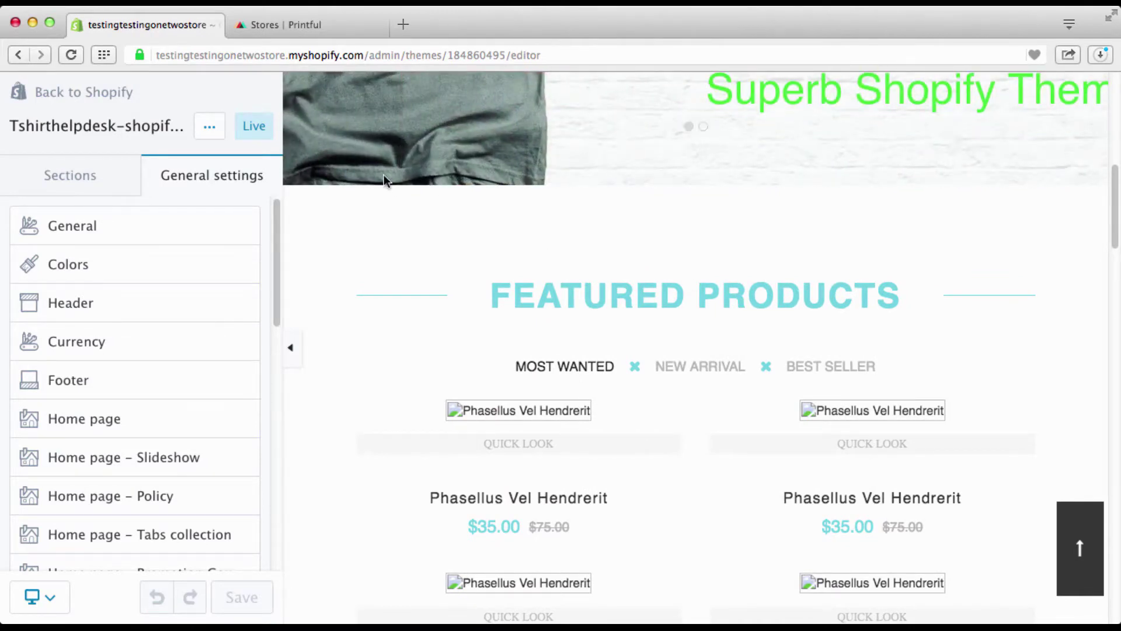
# Leave the theme editor and open a blank form for a new product in the store's Products section.
pyautogui.click(95, 102)
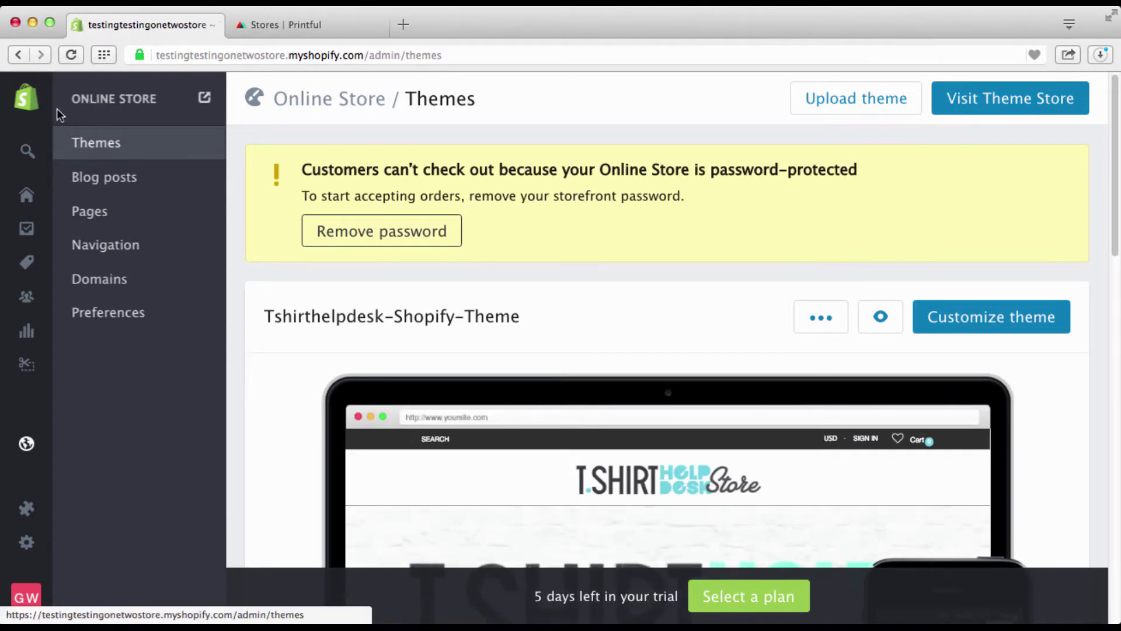
pyautogui.moveTo(27, 106)
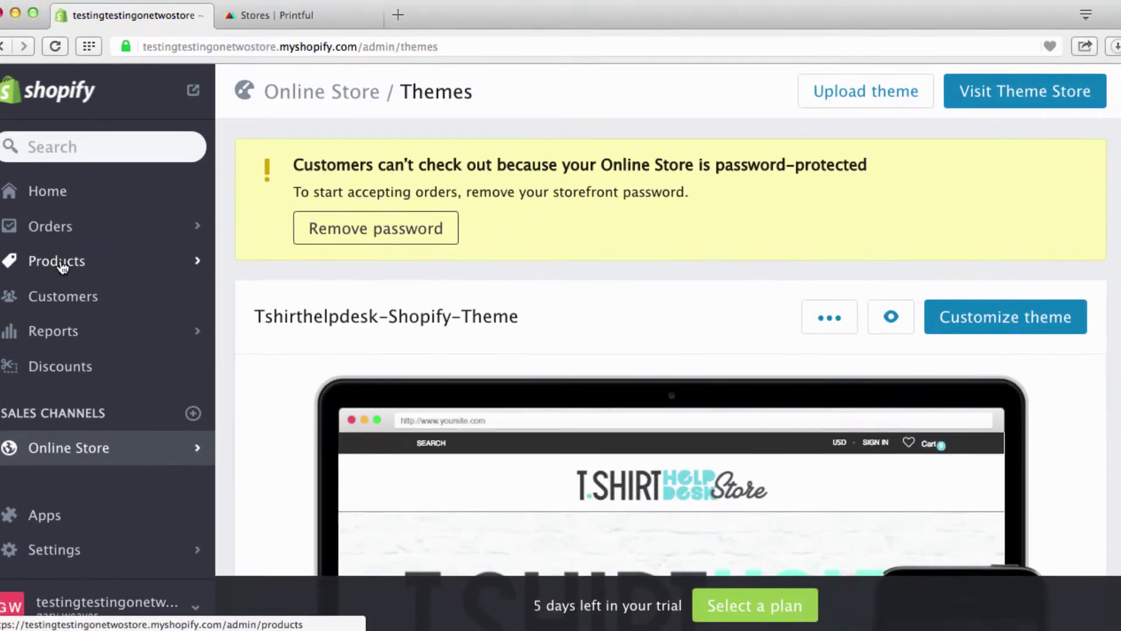
pyautogui.click(62, 265)
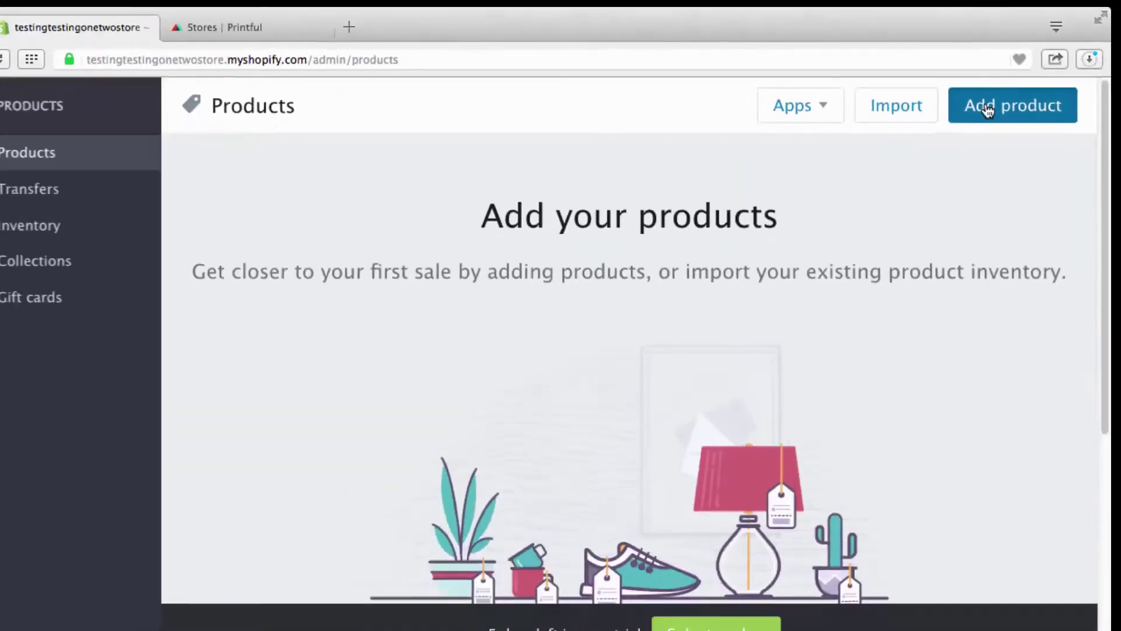
pyautogui.click(832, 160)
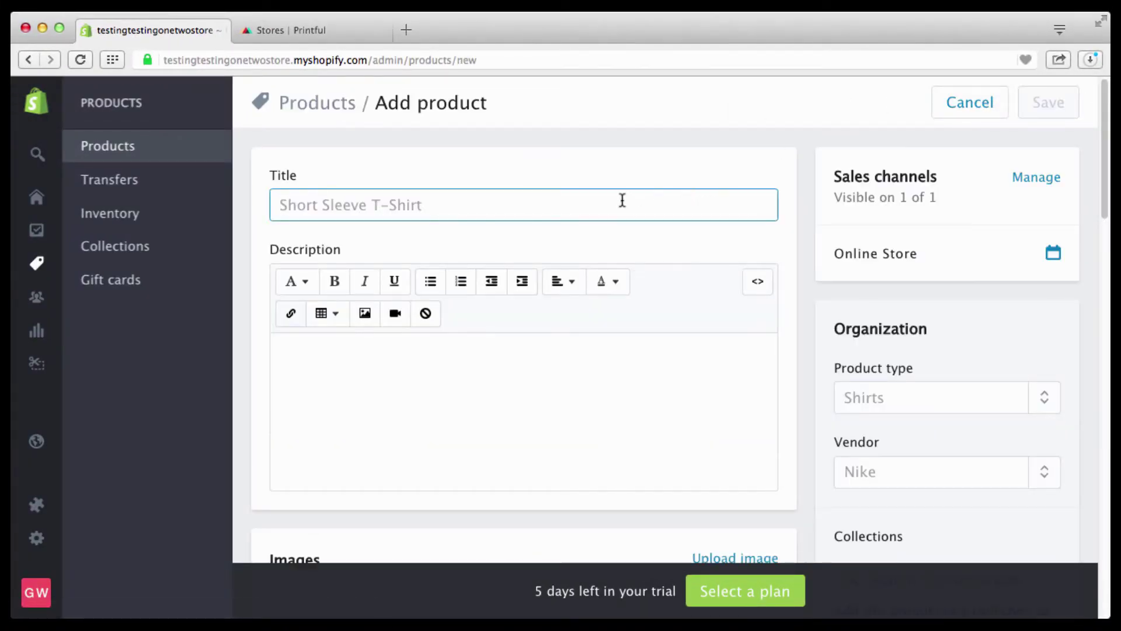
# Examine the new product form's title, description, product type and collections fields without filling them in.
pyautogui.click(538, 386)
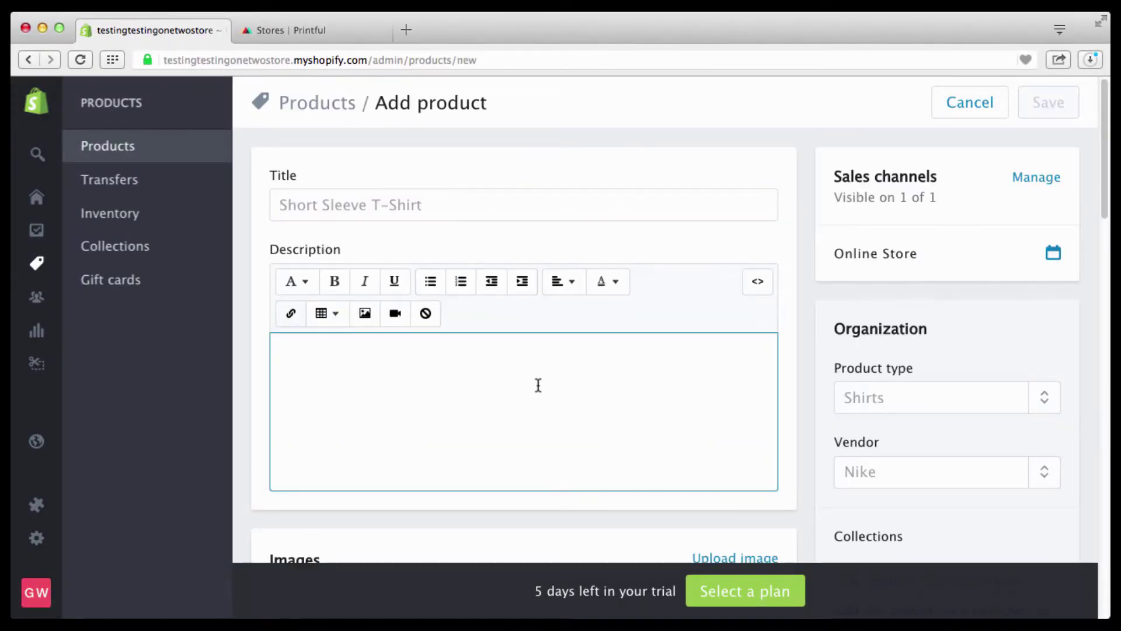
pyautogui.scroll(-5, 924, 364)
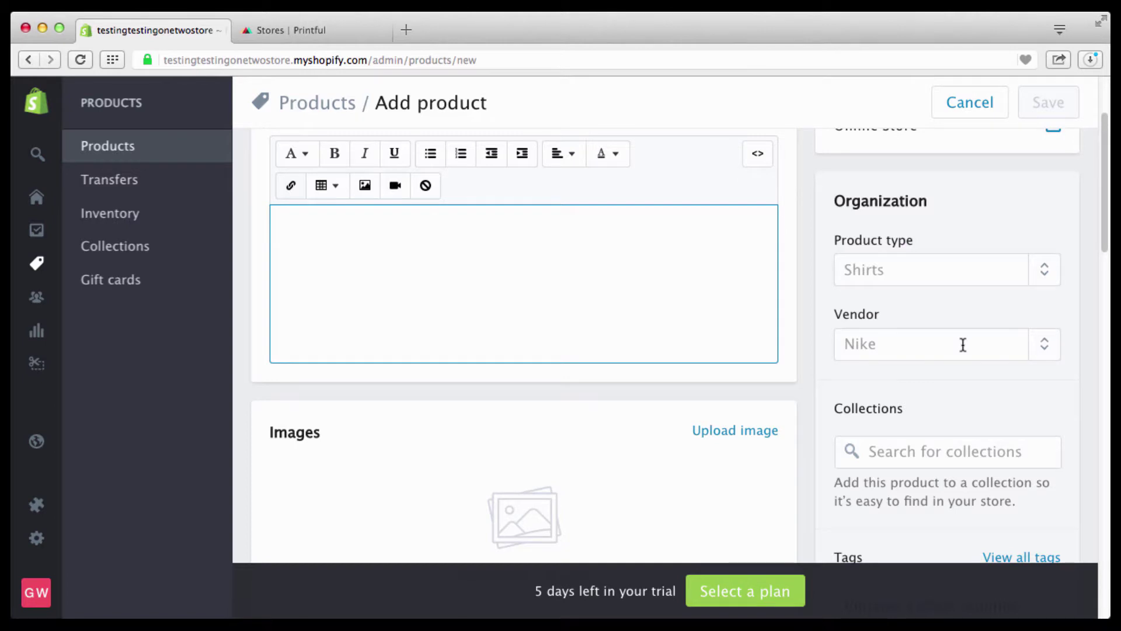
pyautogui.click(952, 264)
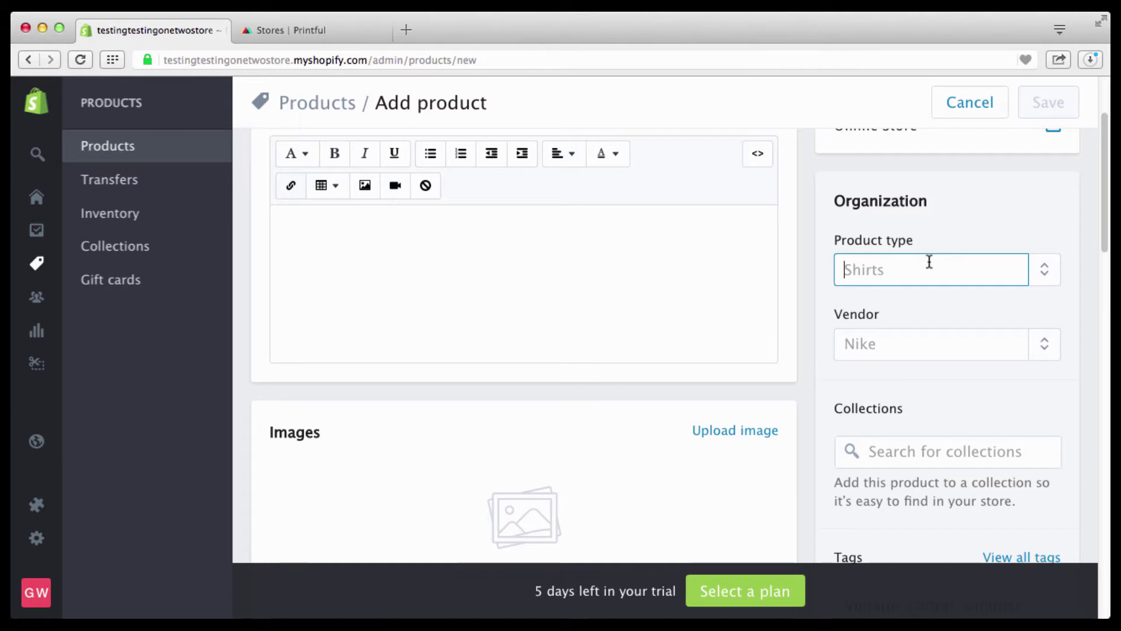
pyautogui.scroll(-3, 929, 262)
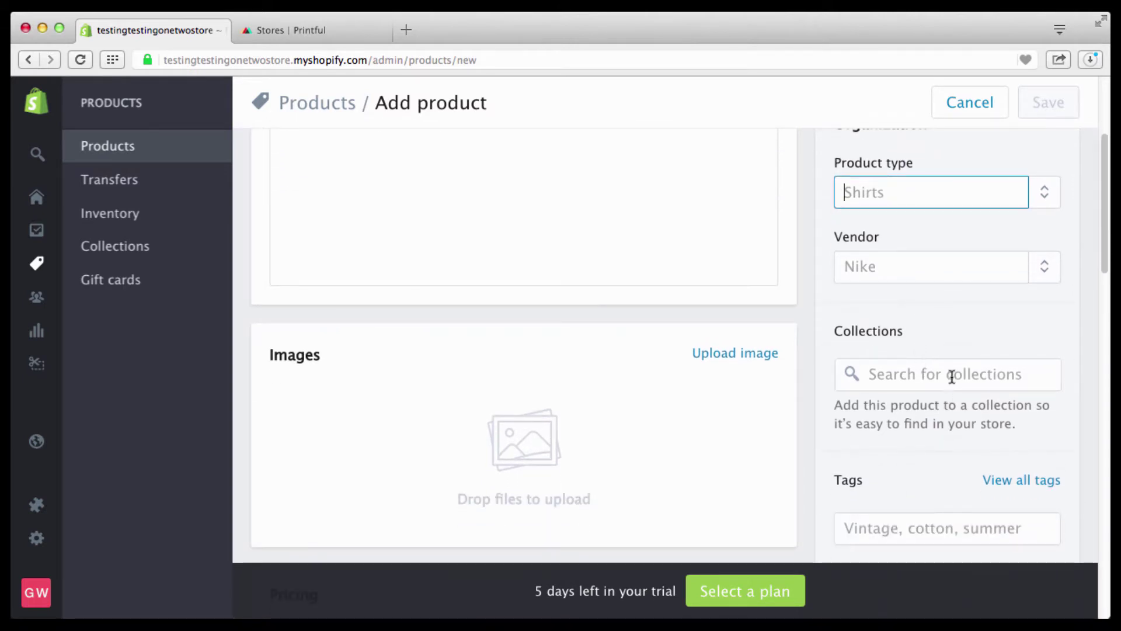
pyautogui.click(952, 377)
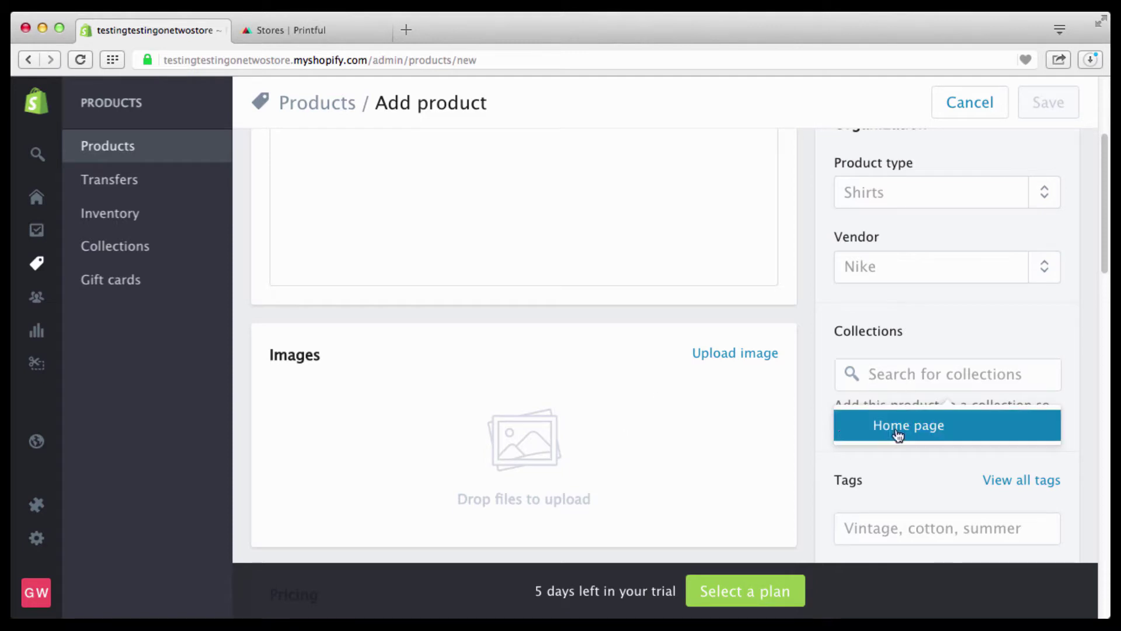
pyautogui.click(879, 321)
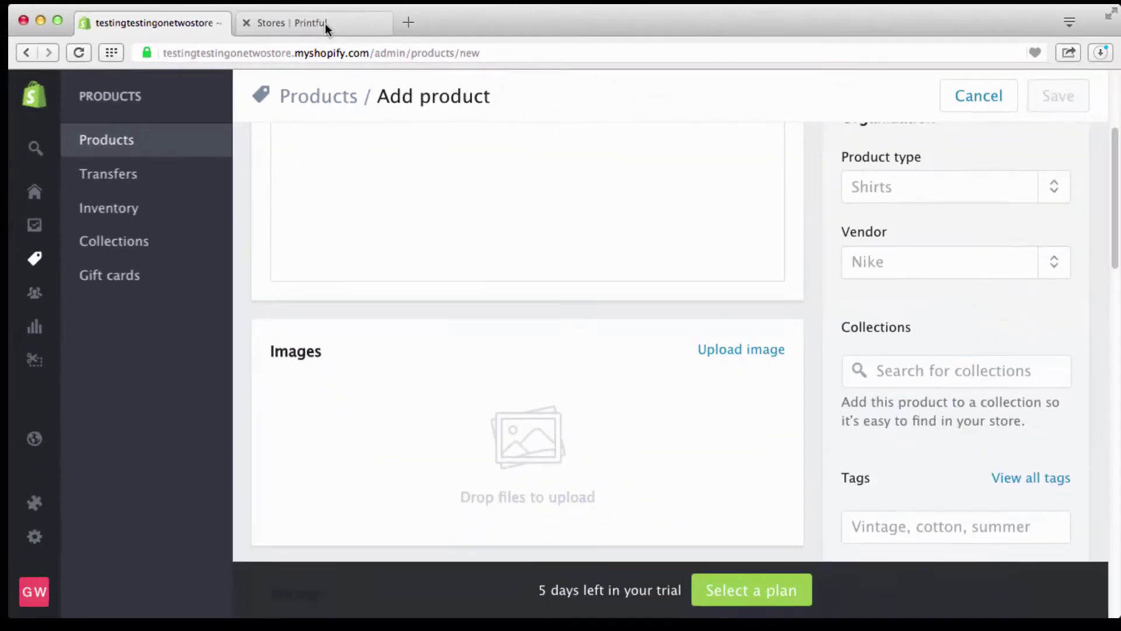
# Switch from the Shopify product form to the Printful Stores page.
pyautogui.click(325, 23)
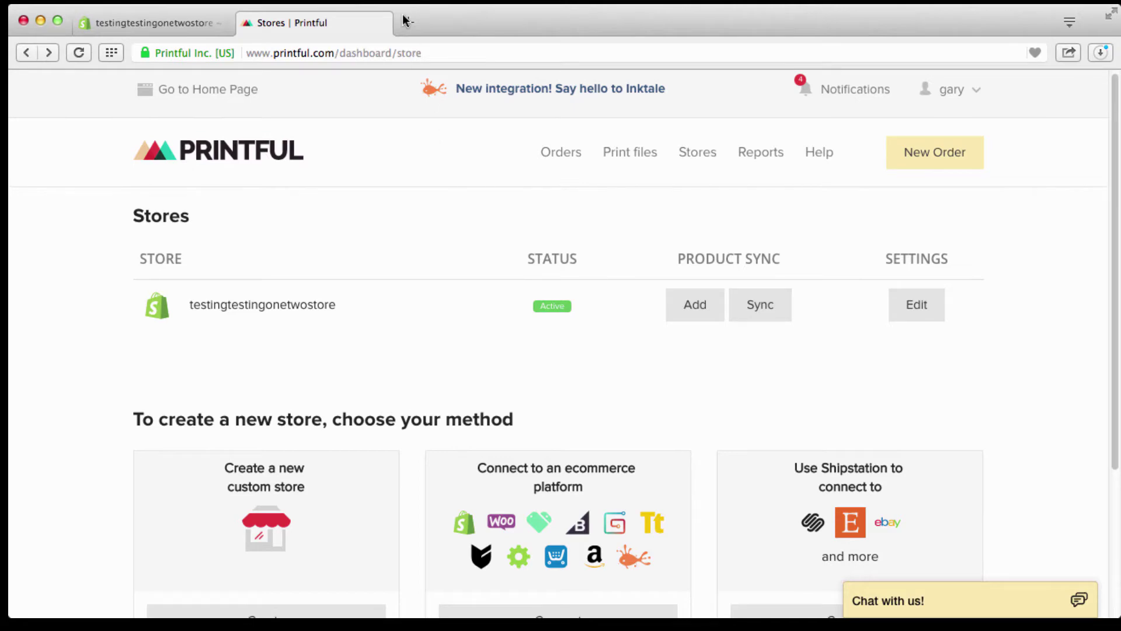
pyautogui.click(178, 22)
pyautogui.click(313, 26)
pyautogui.click(180, 25)
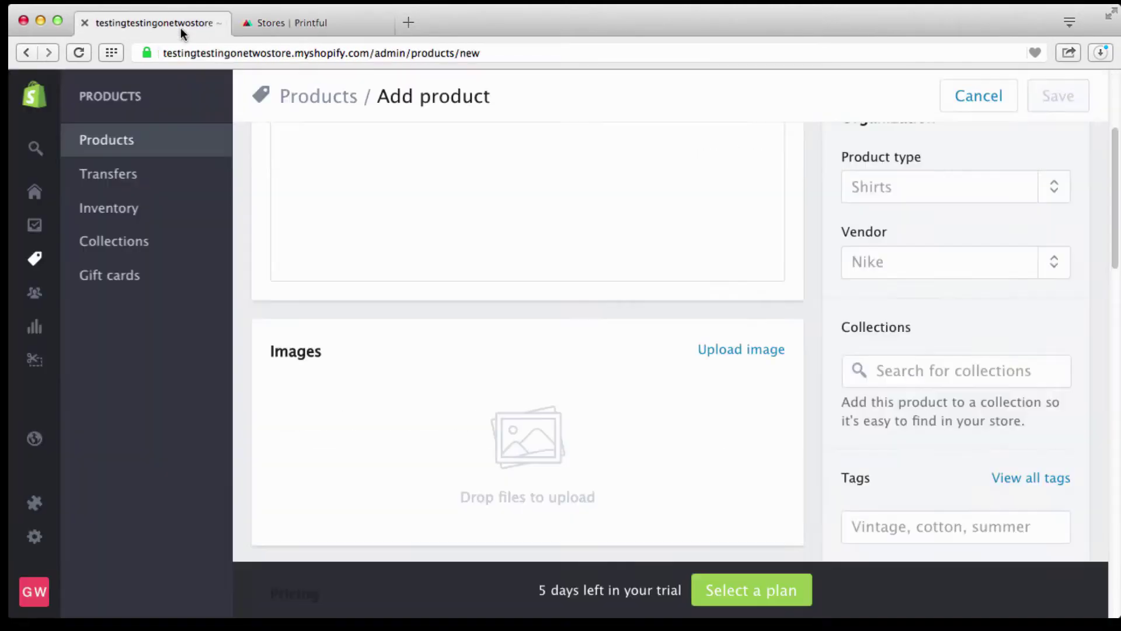
pyautogui.click(296, 25)
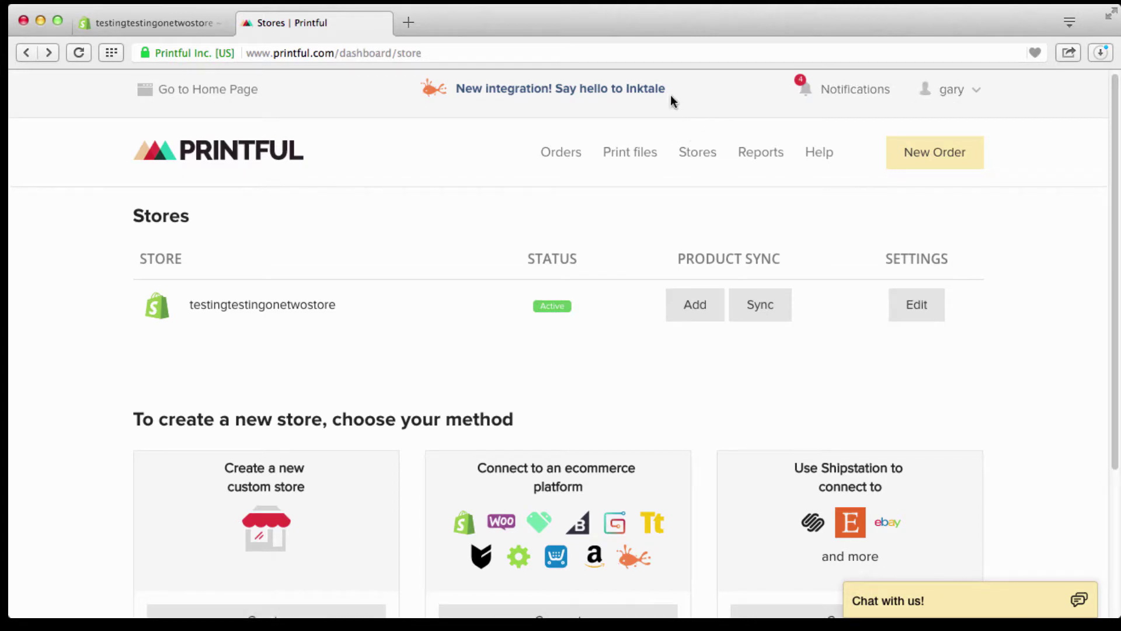
pyautogui.click(363, 52)
pyautogui.click(337, 54)
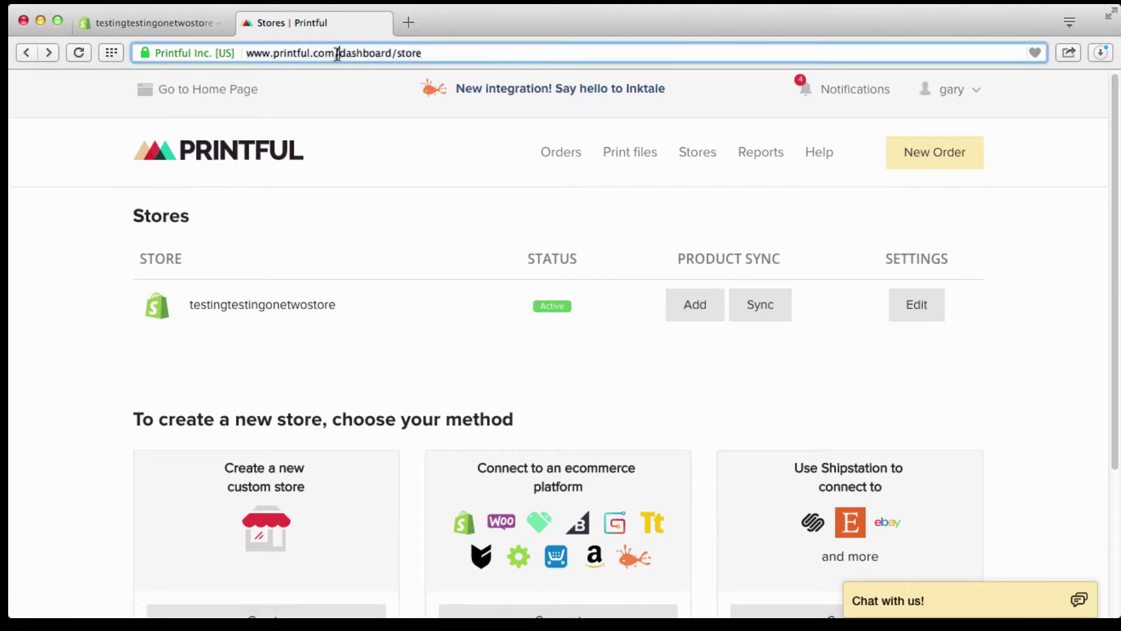
pyautogui.moveTo(344, 53); pyautogui.dragTo(450, 53)
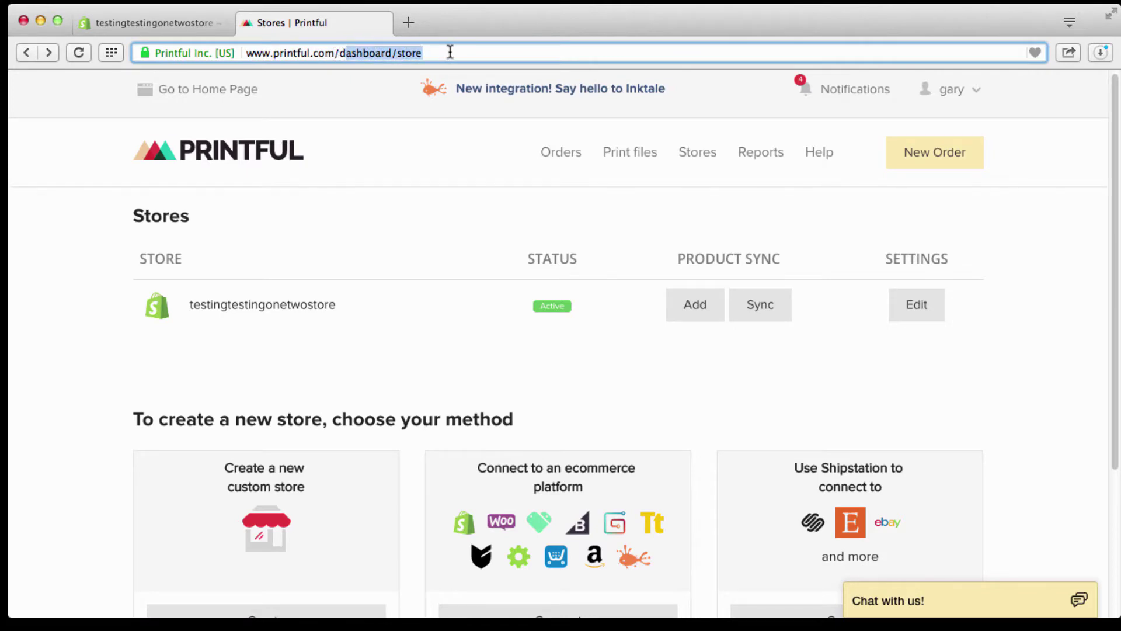
pyautogui.press('BackSpace')
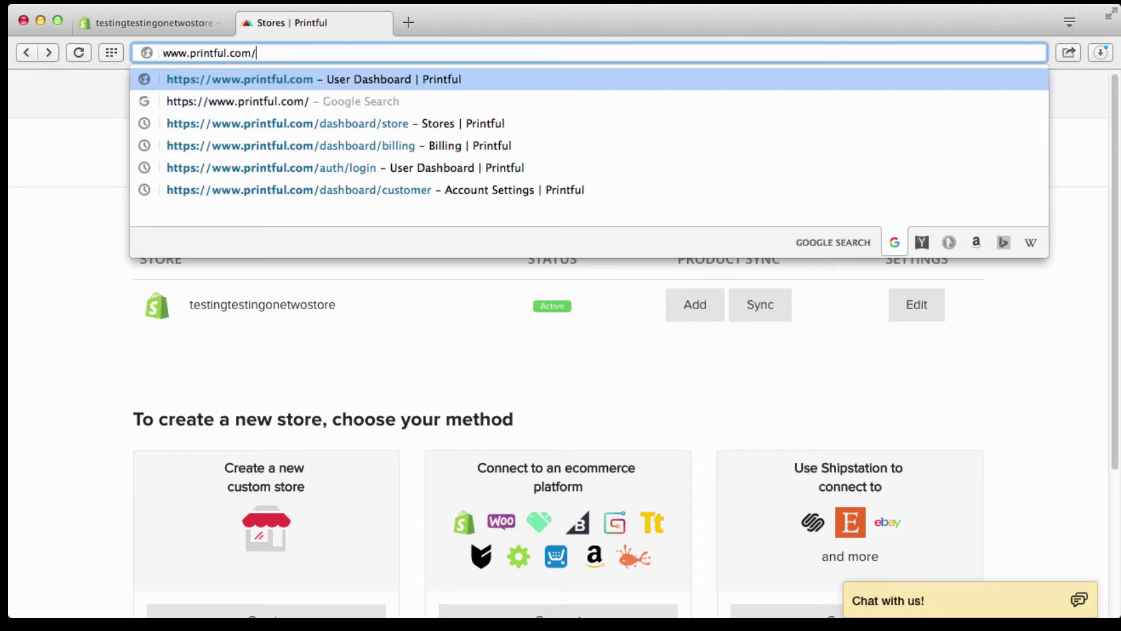
pyautogui.press('Return')
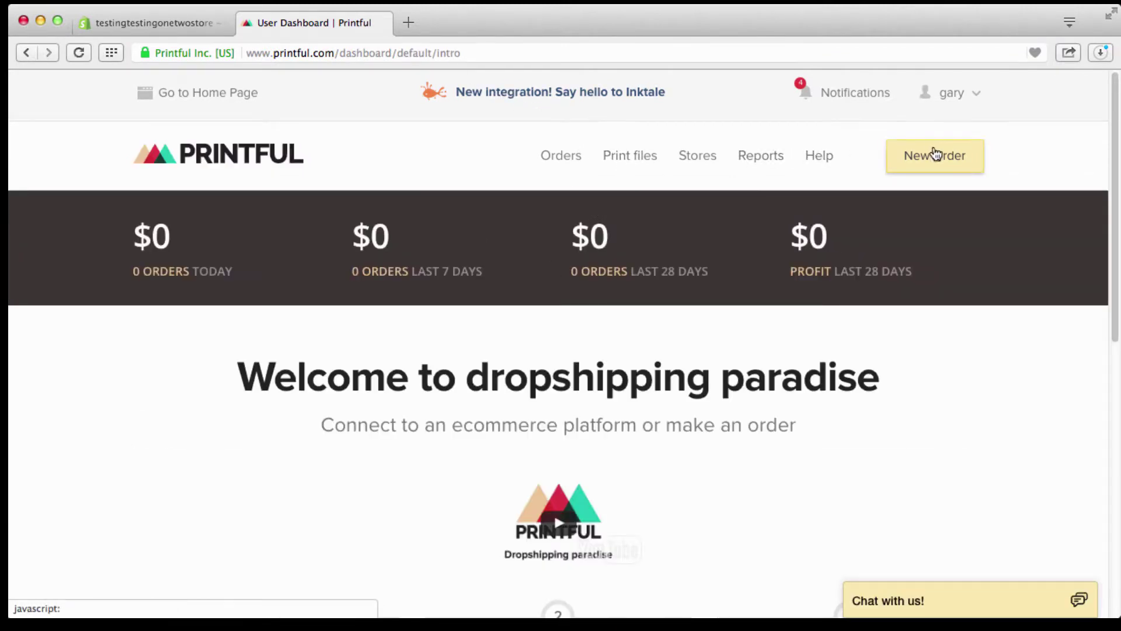
# Open the Printful store list and start adding a product to the connected Shopify store, bringing up the category chooser.
pyautogui.click(976, 101)
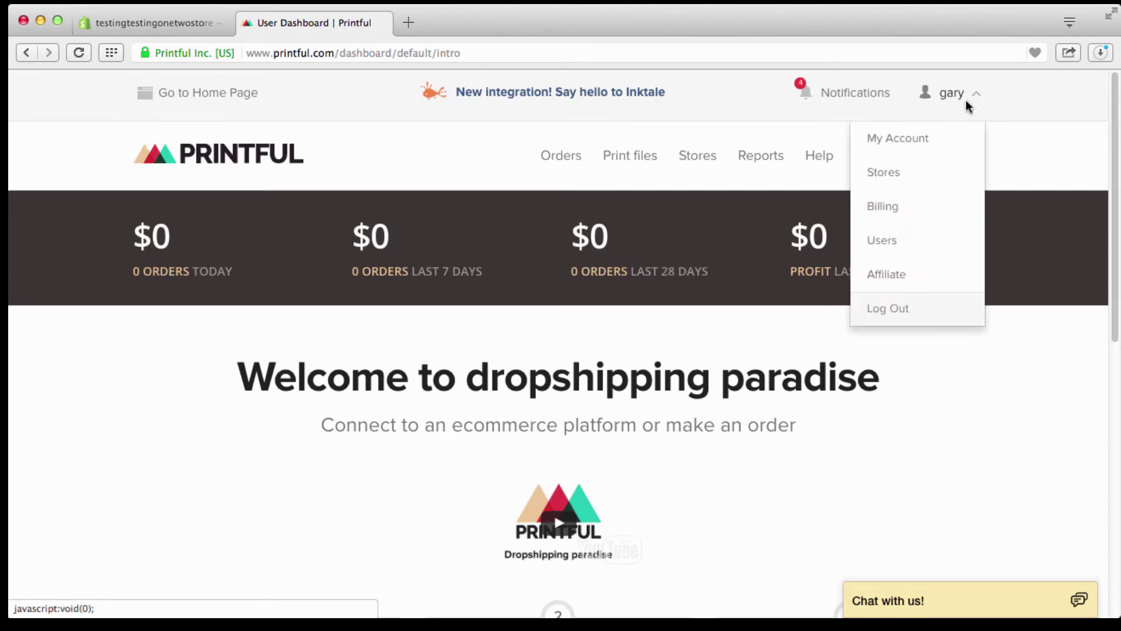
pyautogui.click(898, 177)
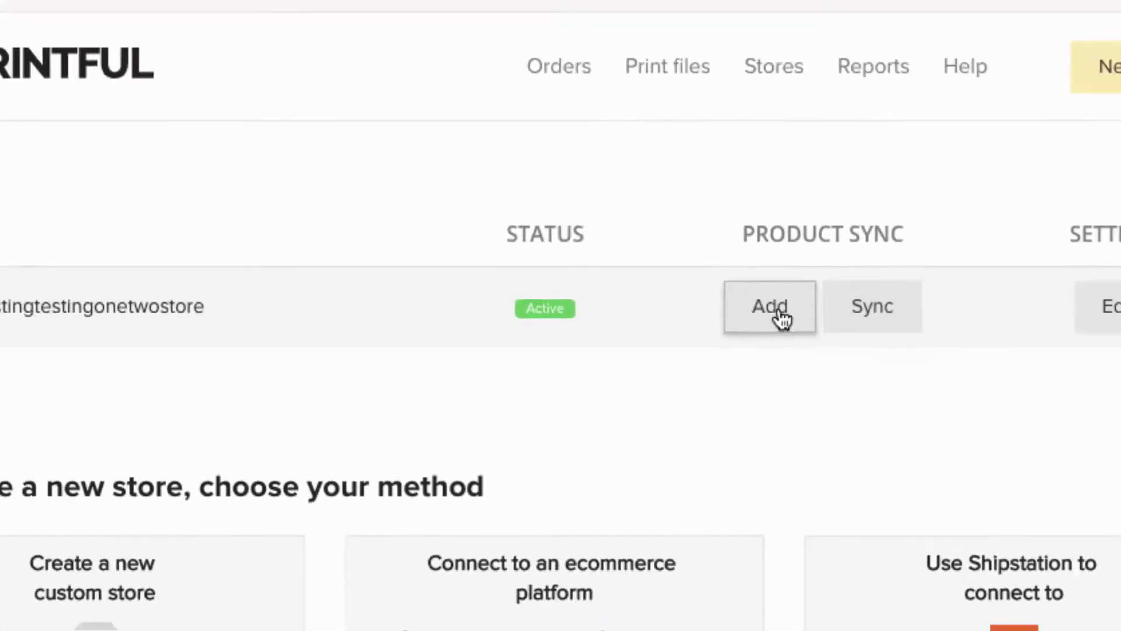
pyautogui.click(781, 318)
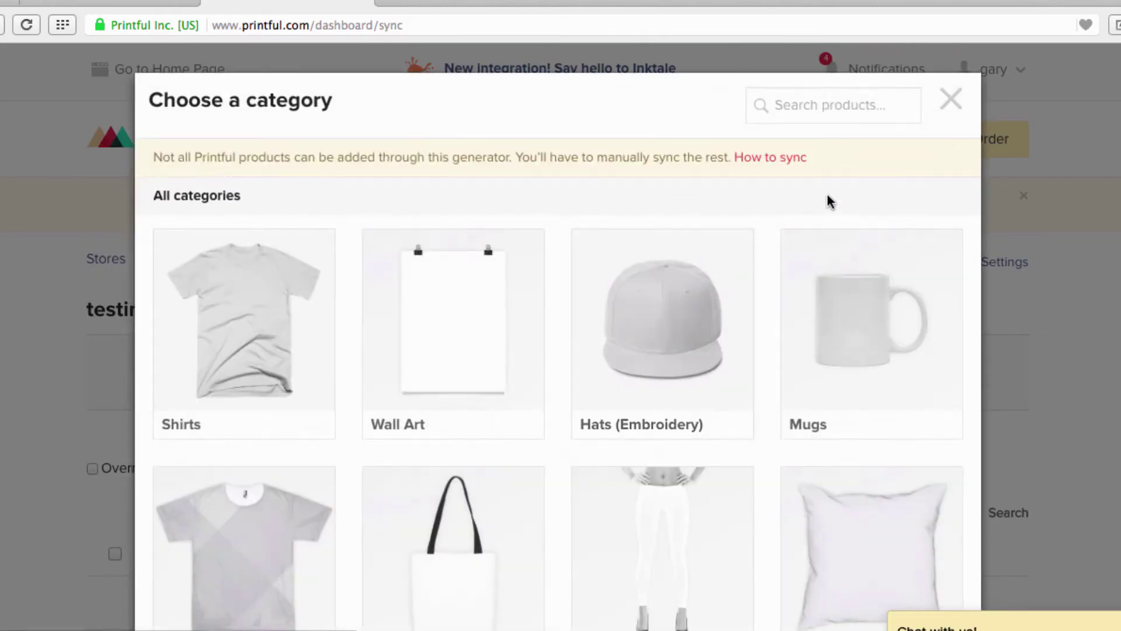
pyautogui.click(950, 101)
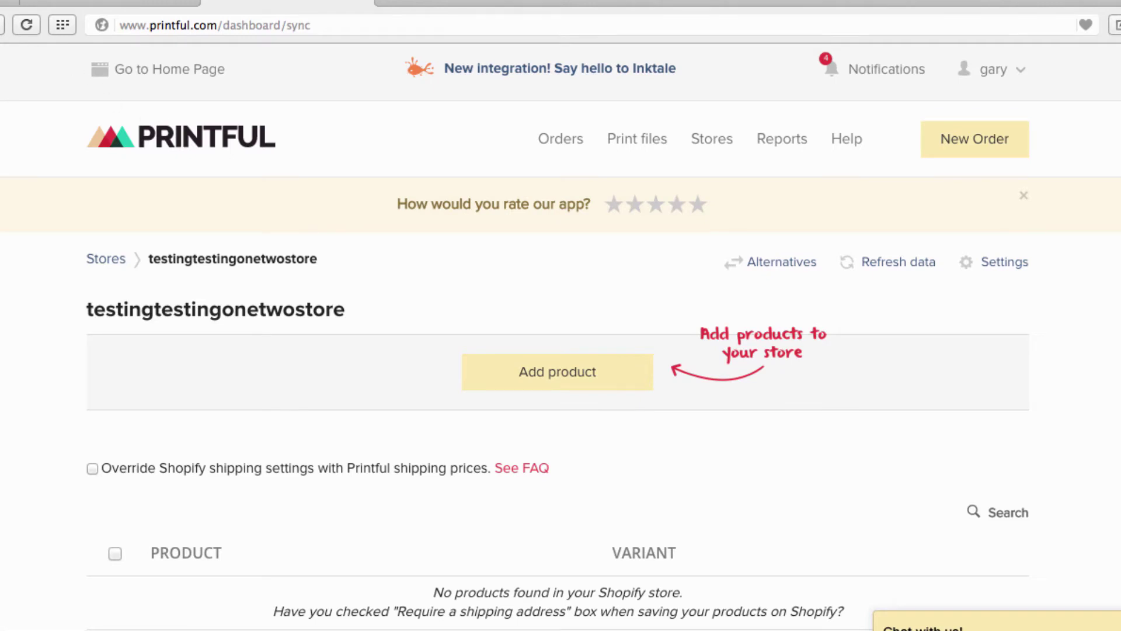
pyautogui.press('super+bracketleft')
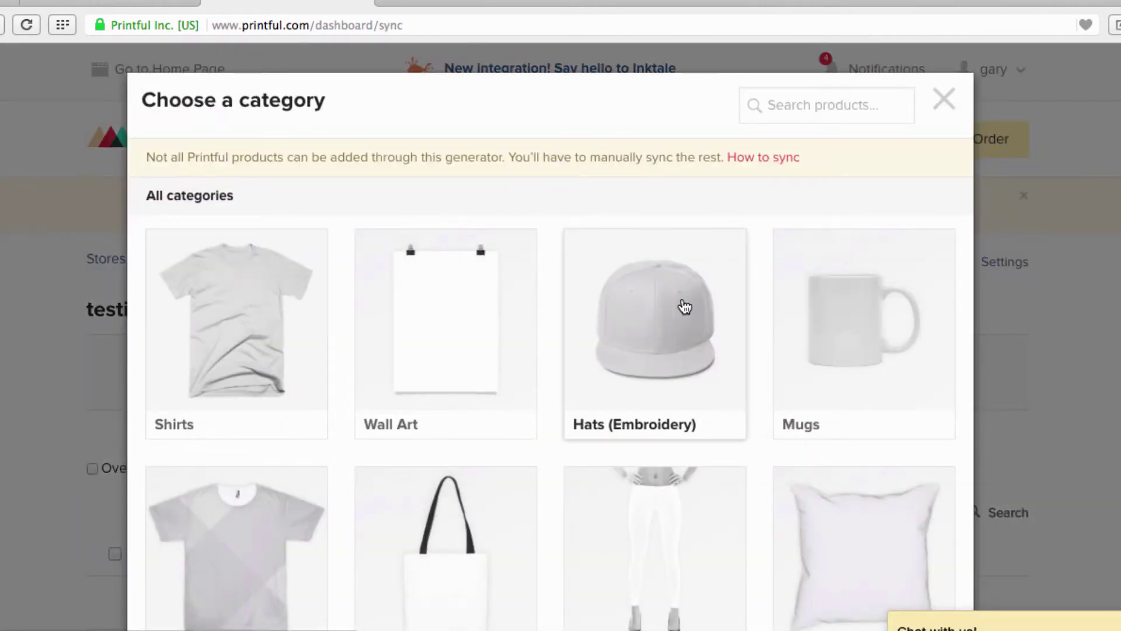
# Look through the product categories and choose T-shirts for Unisex / Men within Shirts.
pyautogui.scroll(-3, 703, 305)
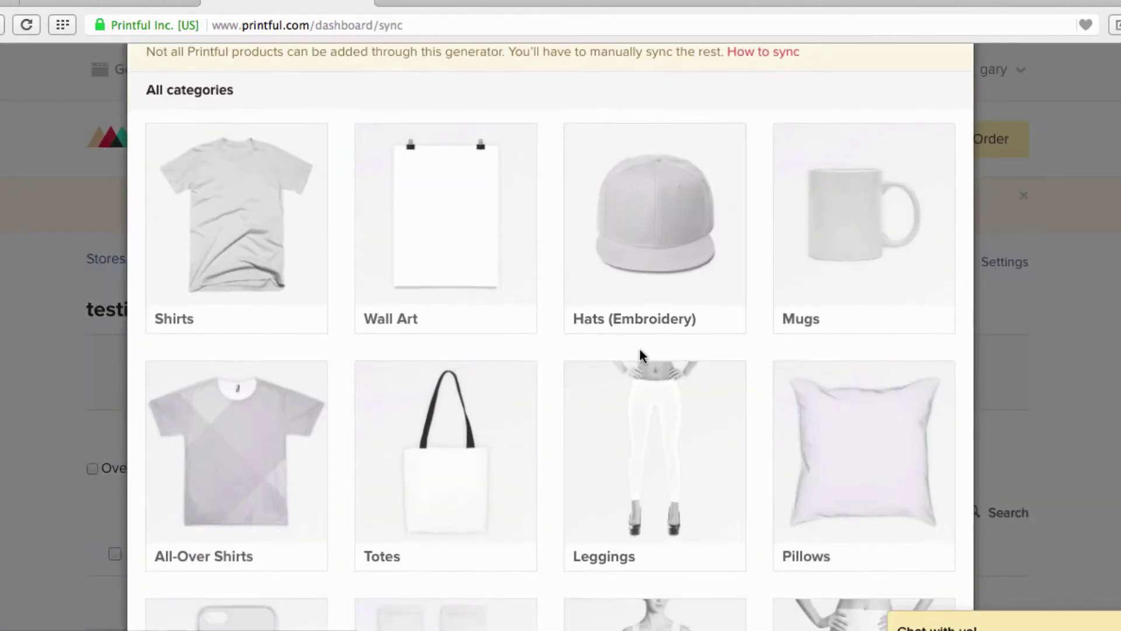
pyautogui.scroll(-10, 639, 348)
pyautogui.scroll(10, 640, 355)
pyautogui.scroll(3, 642, 357)
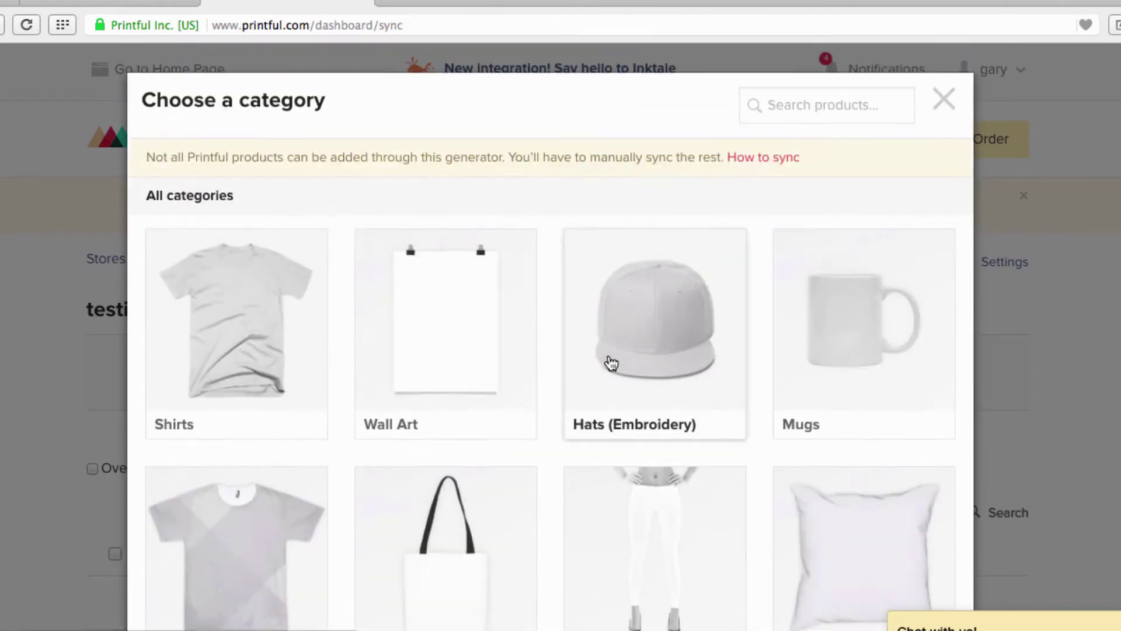
pyautogui.click(239, 330)
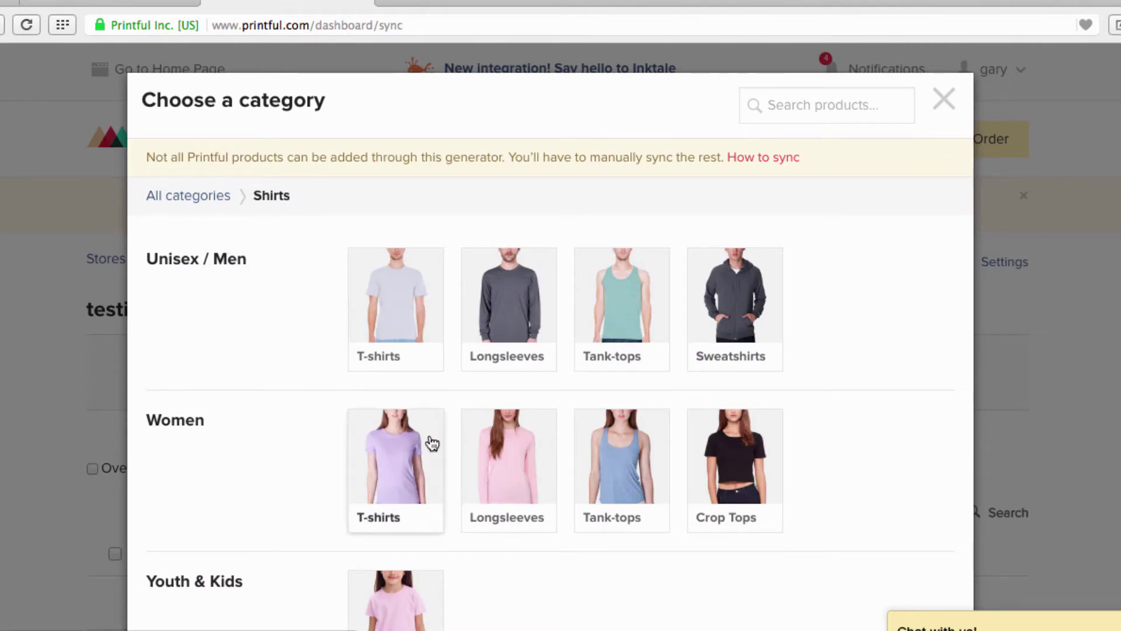
pyautogui.scroll(-4, 430, 444)
pyautogui.scroll(4, 431, 443)
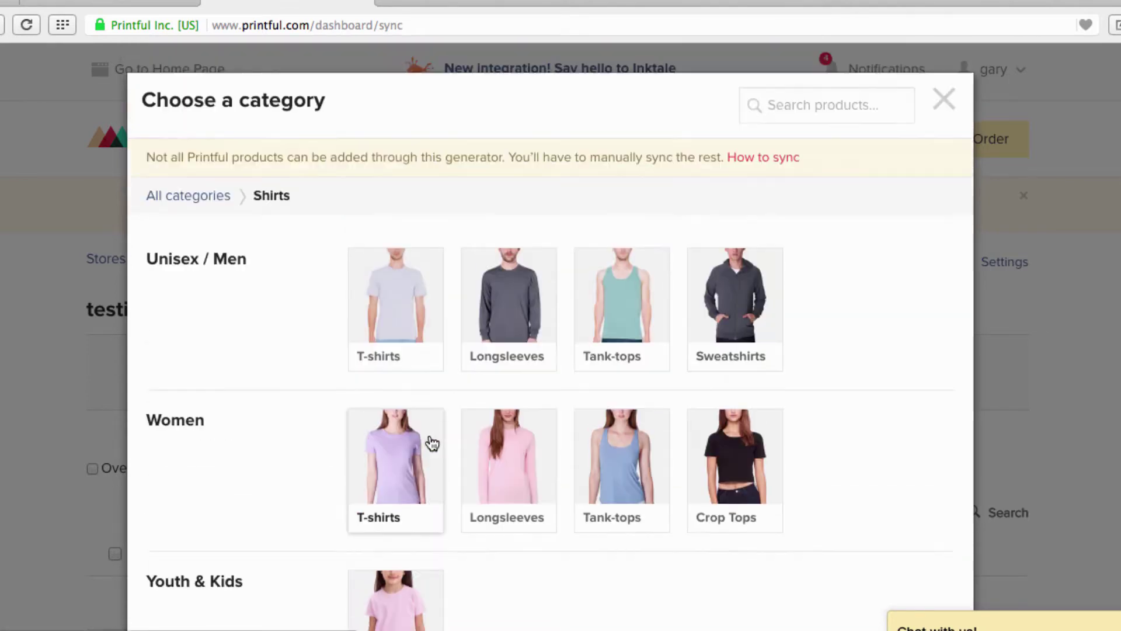
pyautogui.click(397, 298)
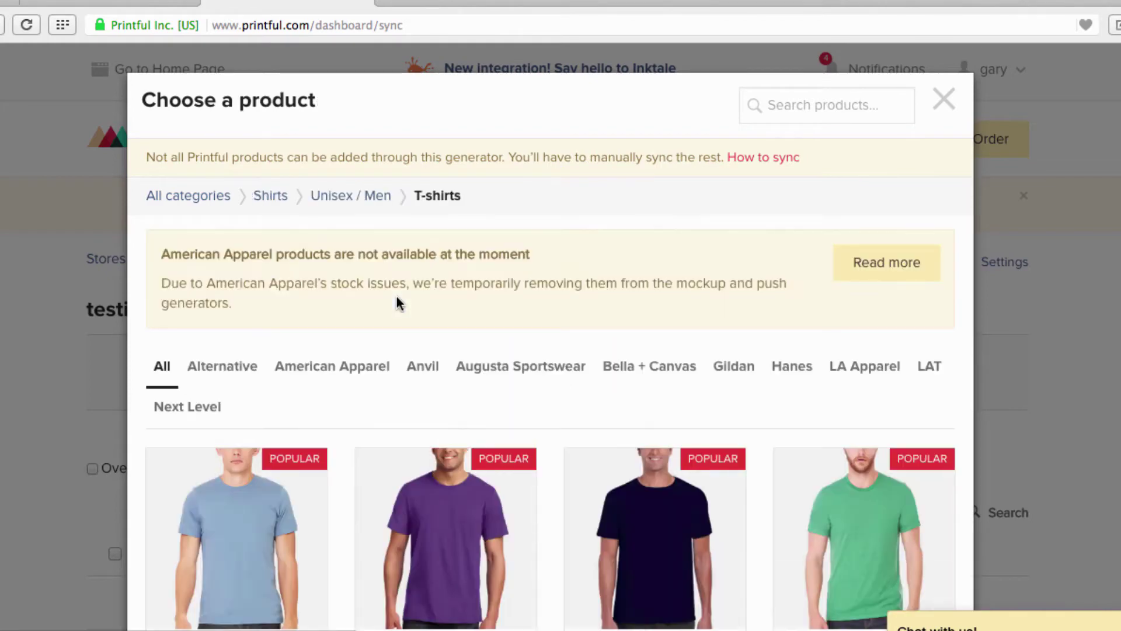
# Select the Bella + Canvas 3001 Unisex Short Sleeve Jersey T-Shirt with Tear Away Label as the product to design.
pyautogui.scroll(-3, 393, 358)
pyautogui.scroll(-1, 396, 356)
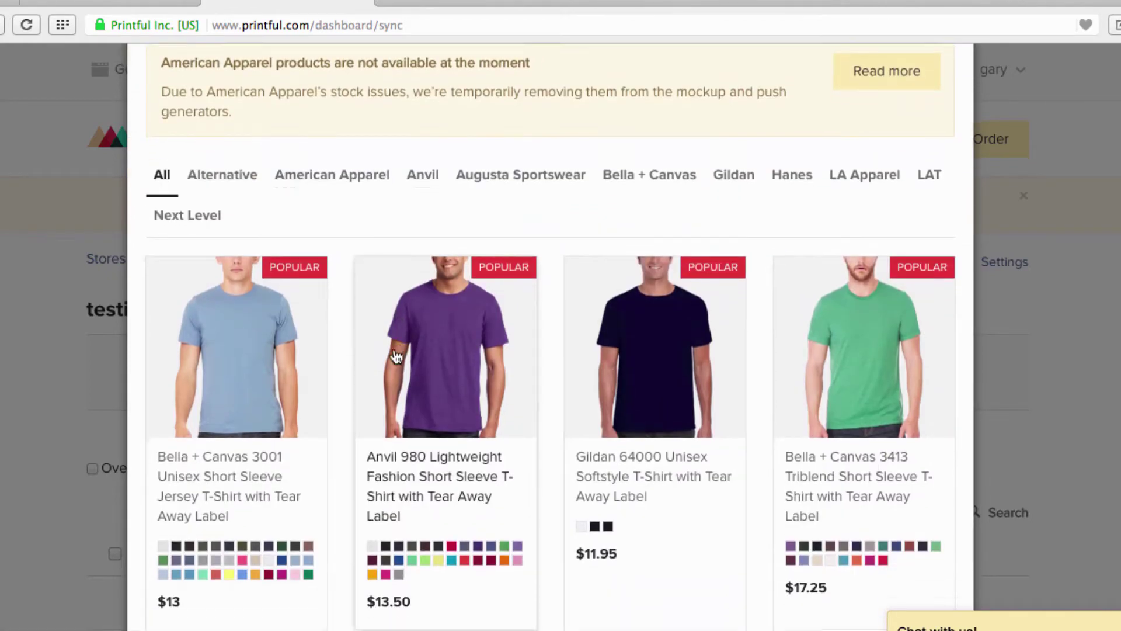
pyautogui.click(240, 341)
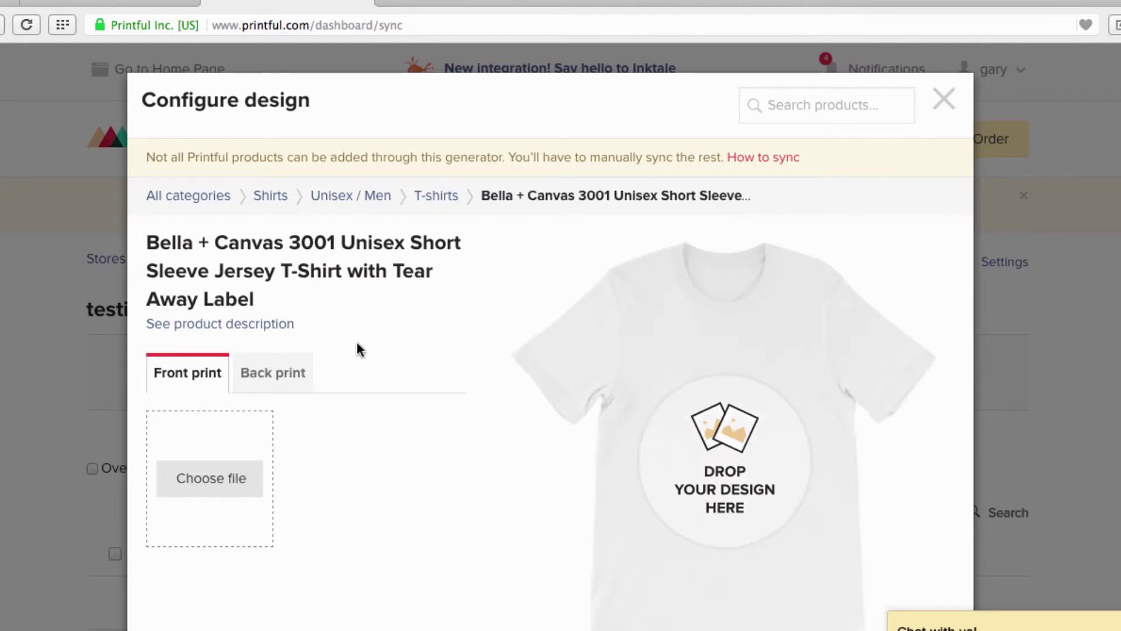
# Open the store's file library for the front print and start uploading a new design file.
pyautogui.scroll(-3, 372, 345)
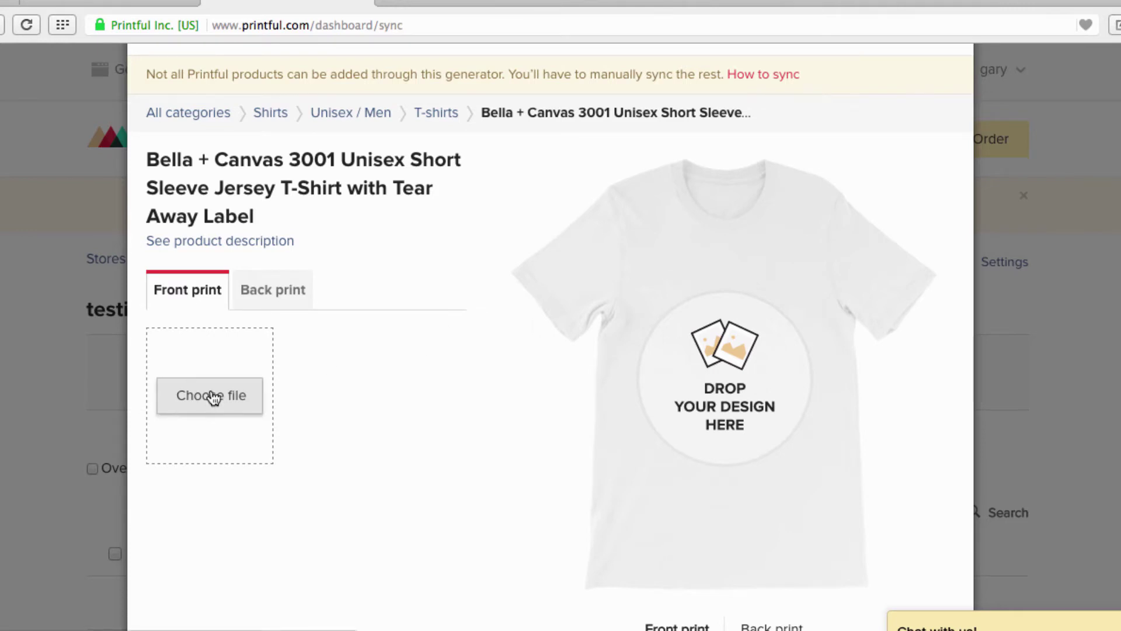
pyautogui.click(236, 393)
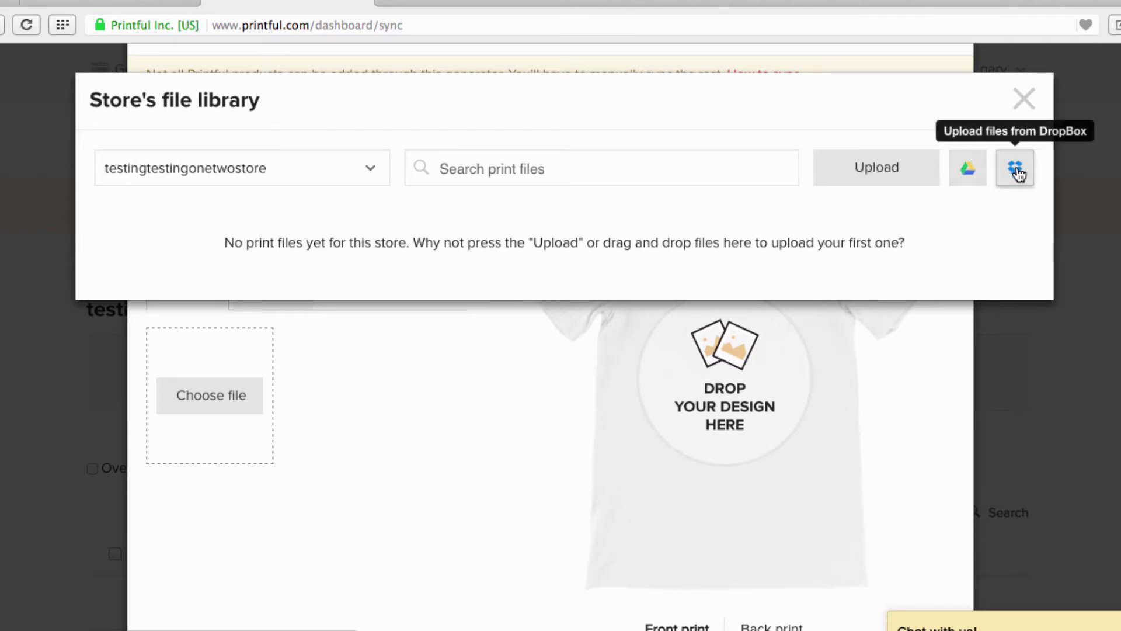
pyautogui.click(874, 175)
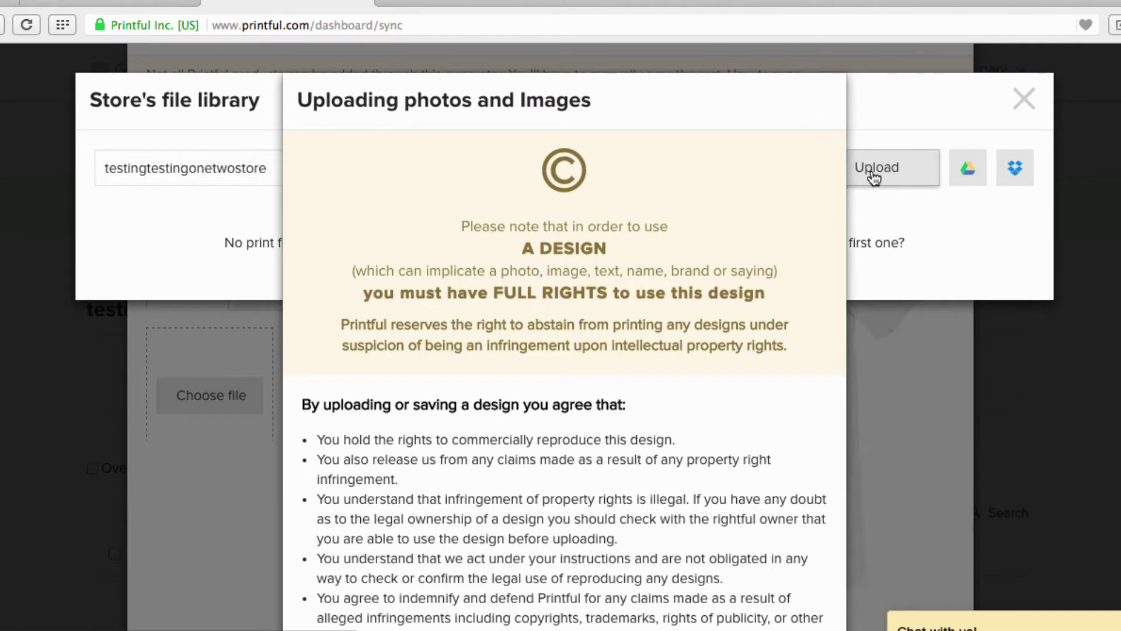
# Review and accept the intellectual property conditions for uploading photos and images.
pyautogui.scroll(-5, 653, 216)
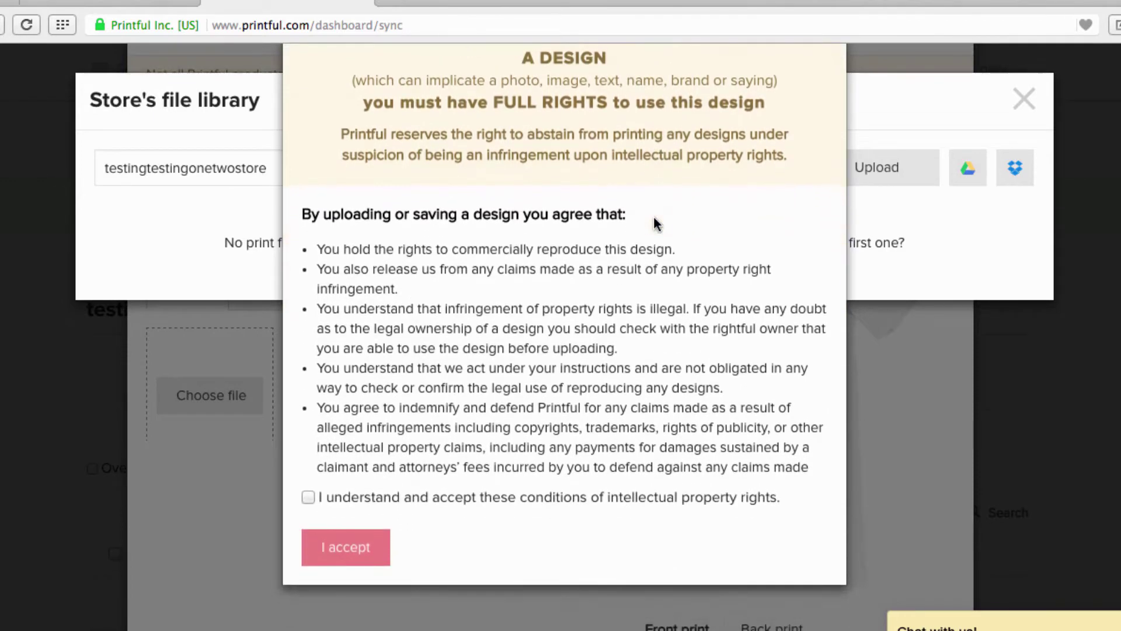
pyautogui.scroll(3, 653, 216)
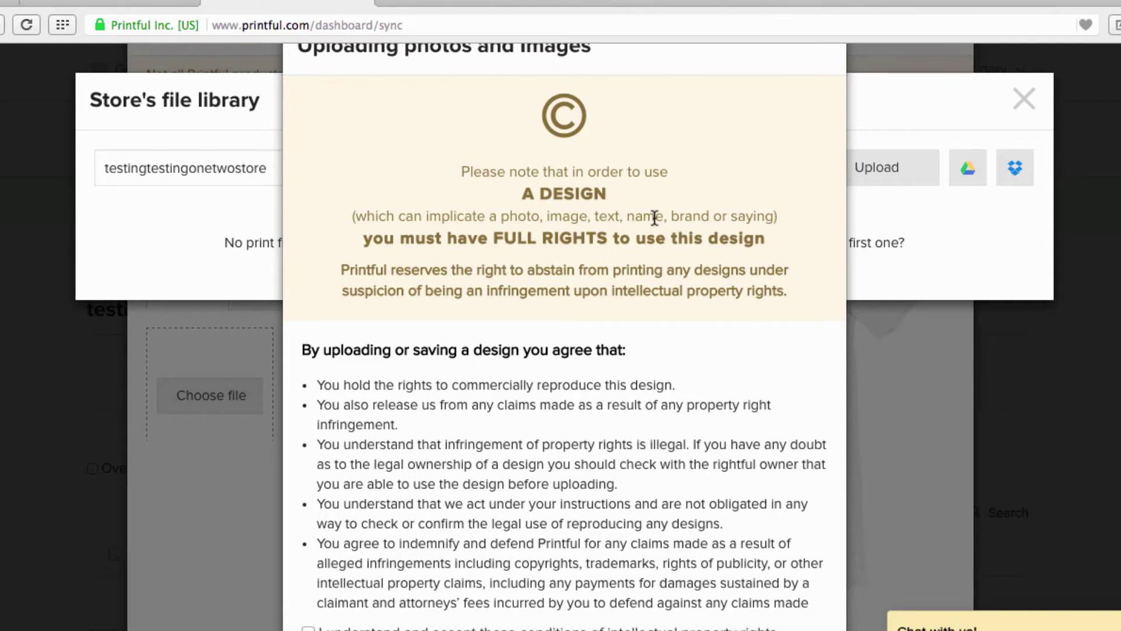
pyautogui.scroll(-5, 655, 217)
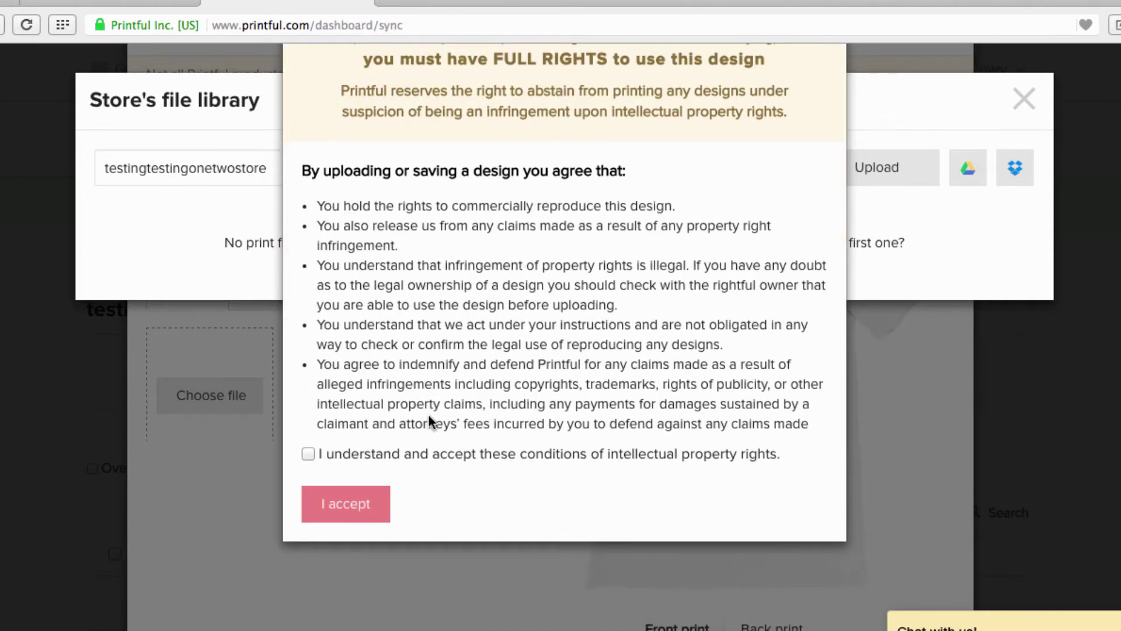
pyautogui.click(304, 449)
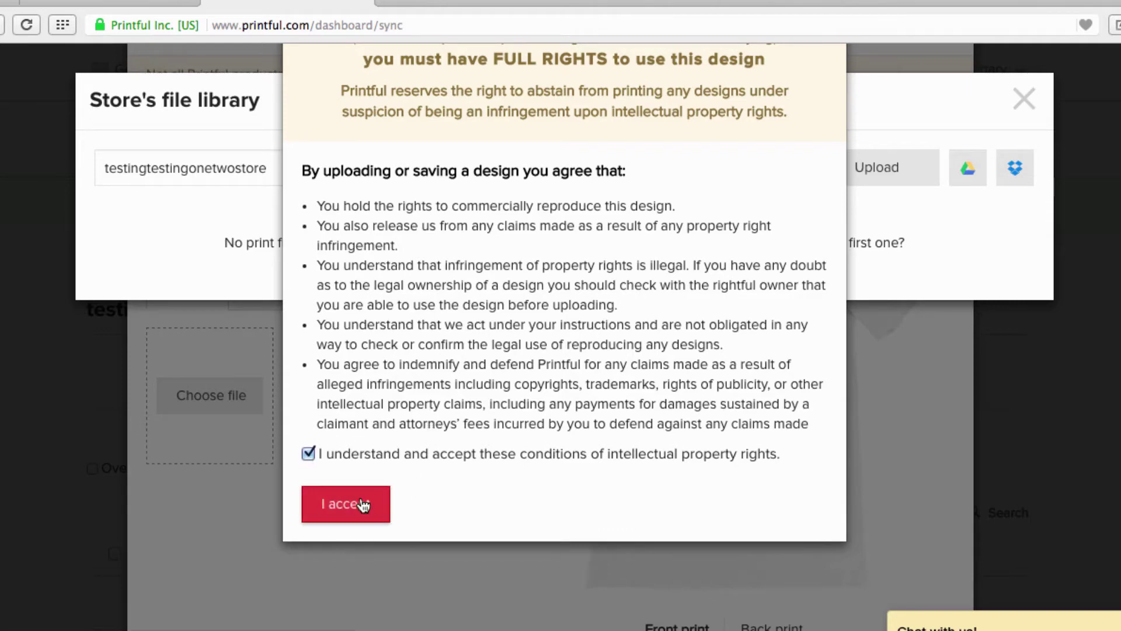
pyautogui.scroll(2, 439, 352)
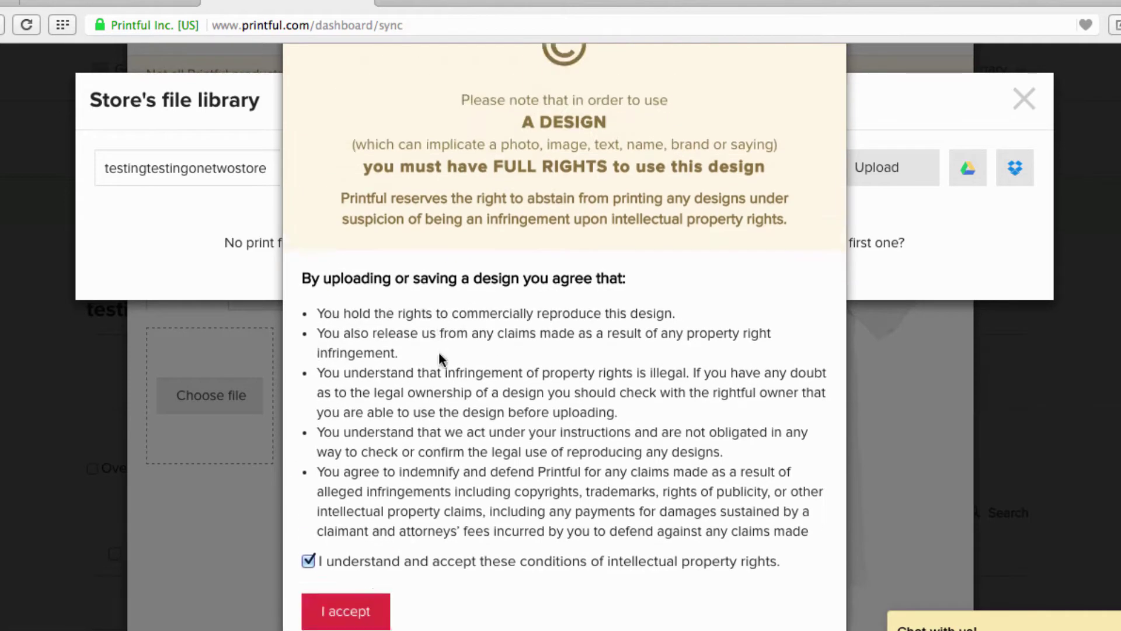
pyautogui.scroll(-3, 439, 351)
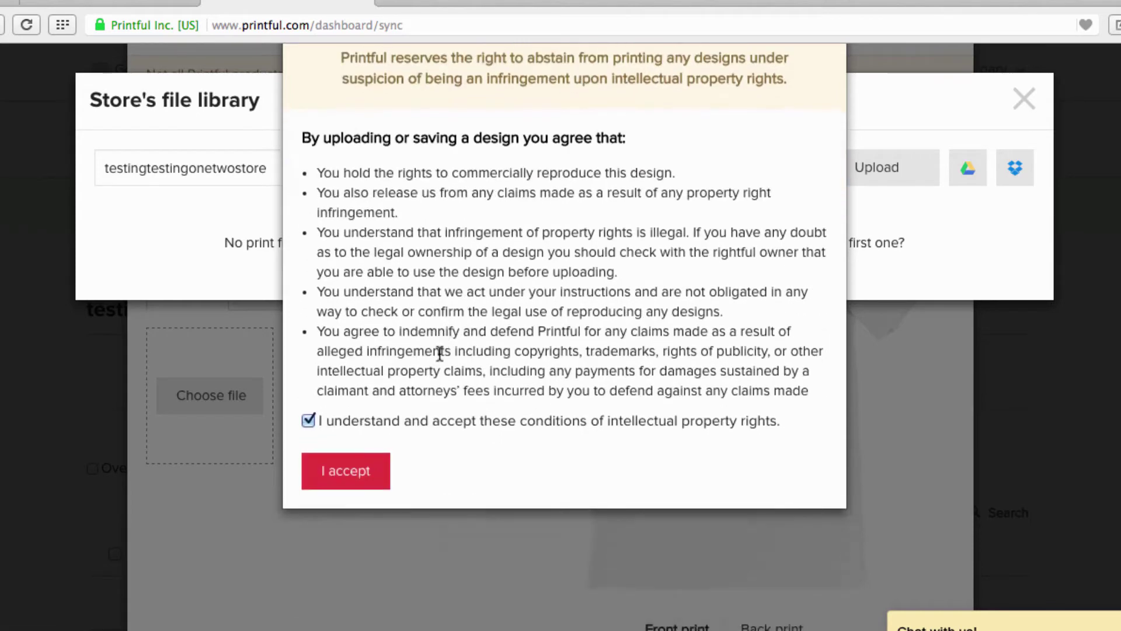
pyautogui.click(322, 476)
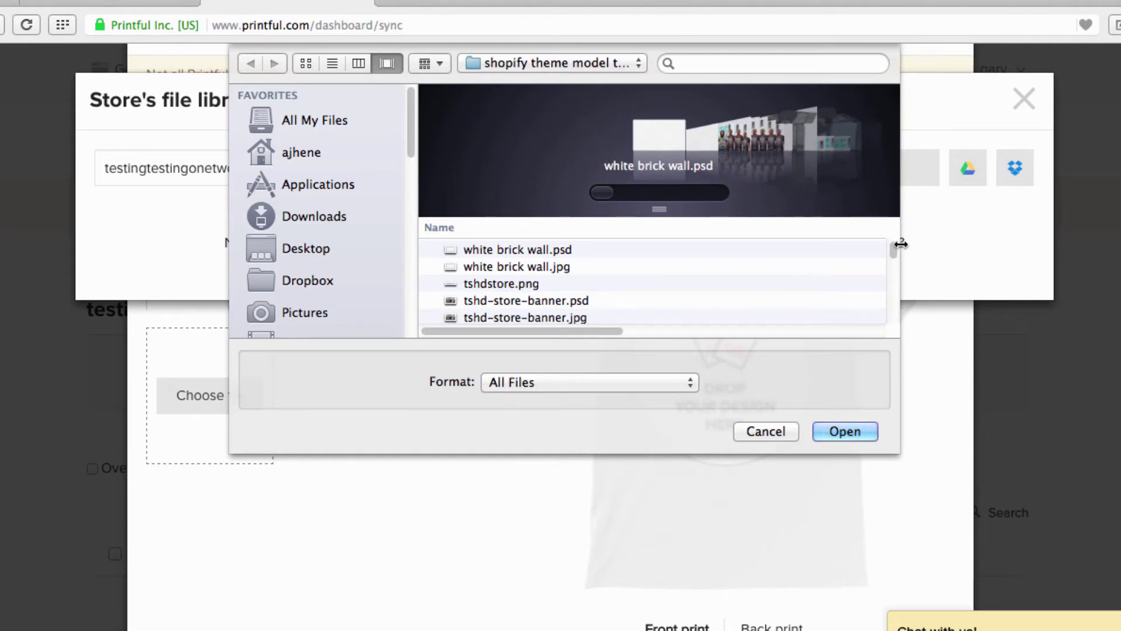
# Find and open the t-shirt pngs folder within the current folder of the file chooser.
pyautogui.moveTo(893, 242)
pyautogui.mouseDown()
pyautogui.moveTo(893, 265)
pyautogui.moveTo(892, 253)
pyautogui.mouseUp()
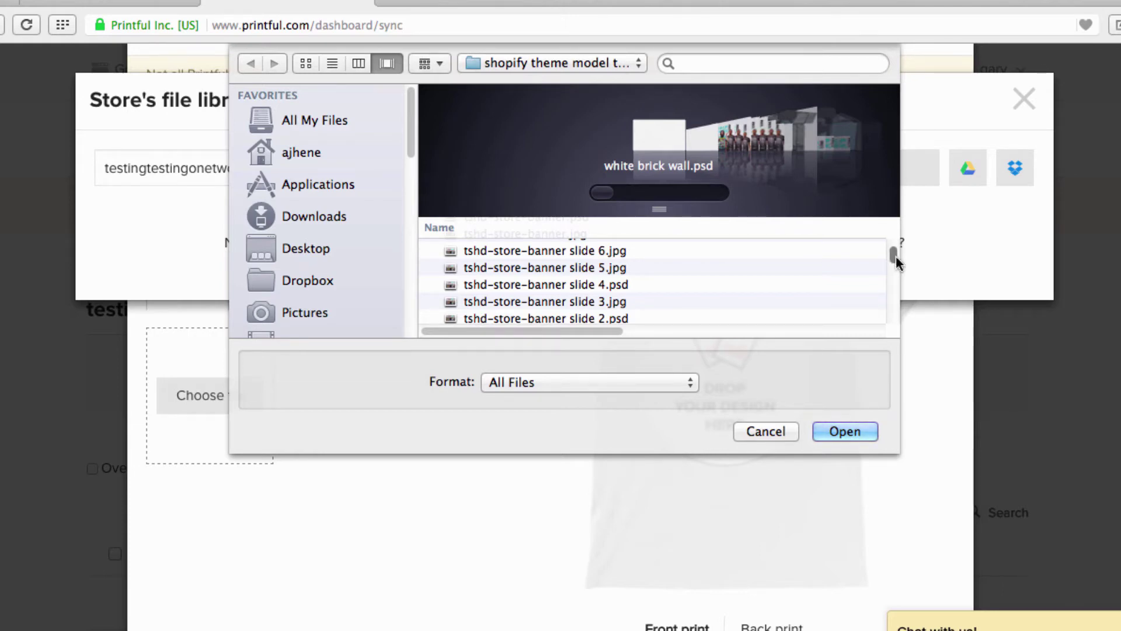
pyautogui.moveTo(896, 256); pyautogui.dragTo(890, 268)
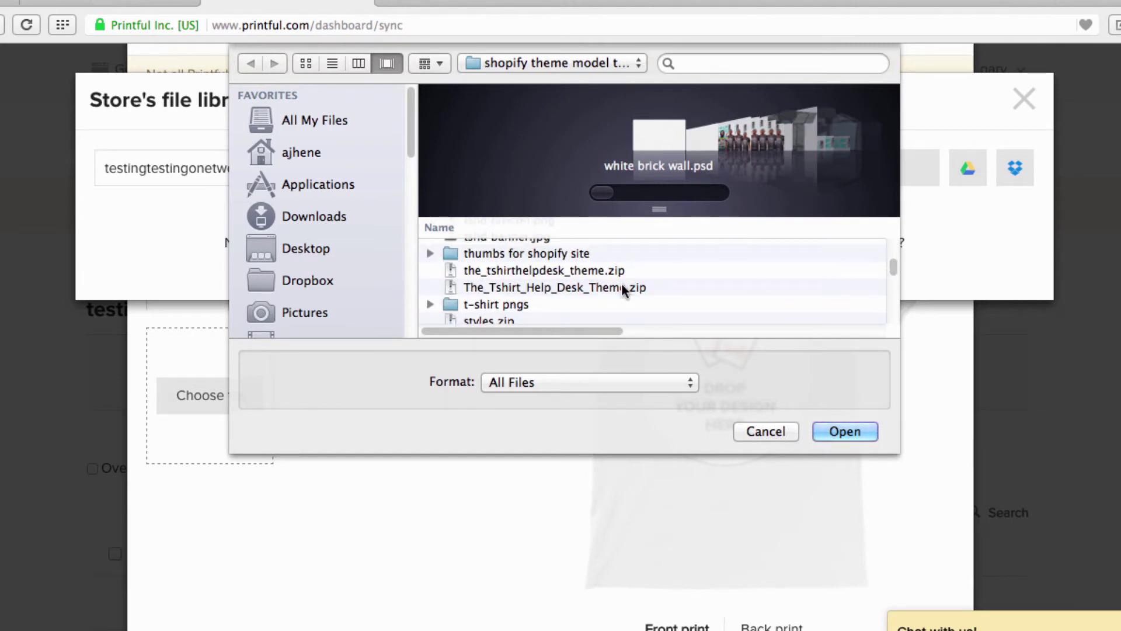
pyautogui.click(509, 304)
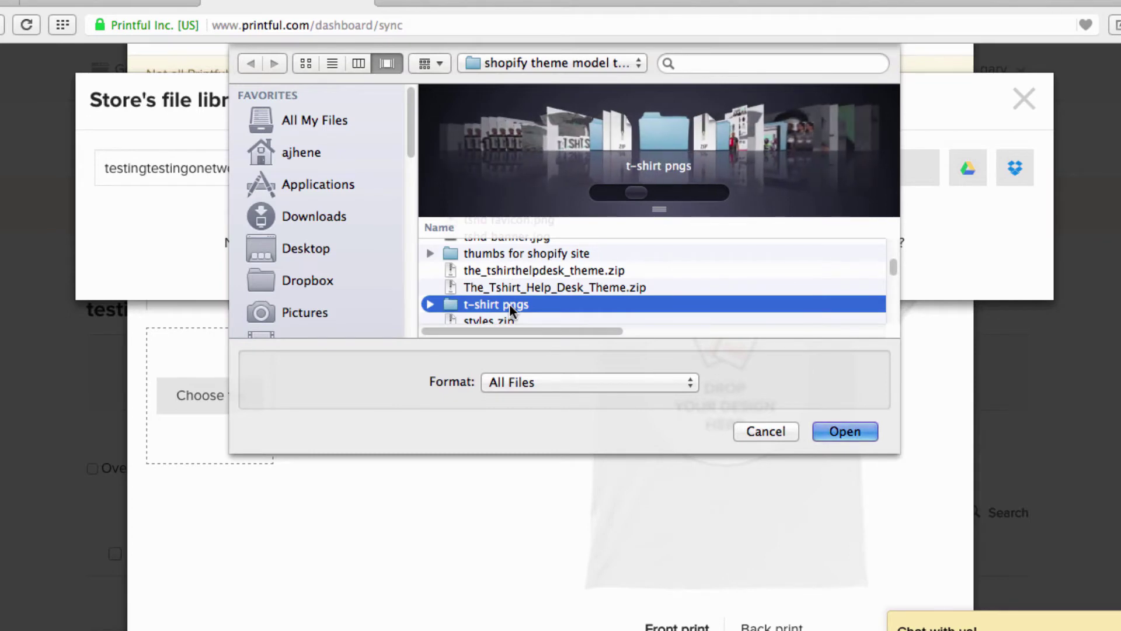
pyautogui.doubleClick(510, 304)
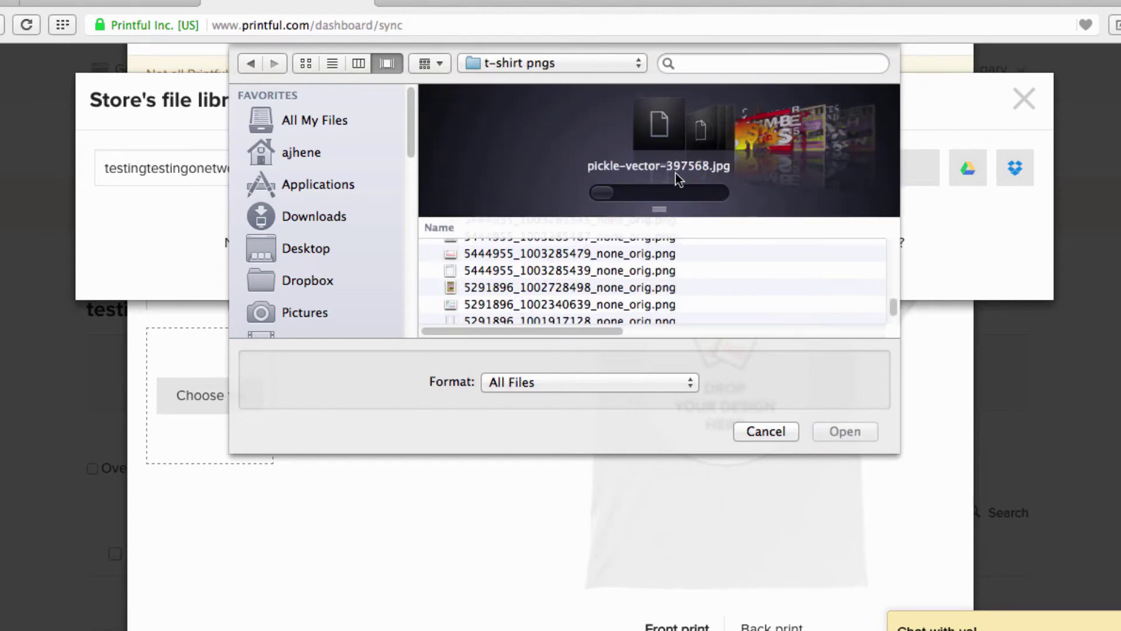
pyautogui.click(739, 157)
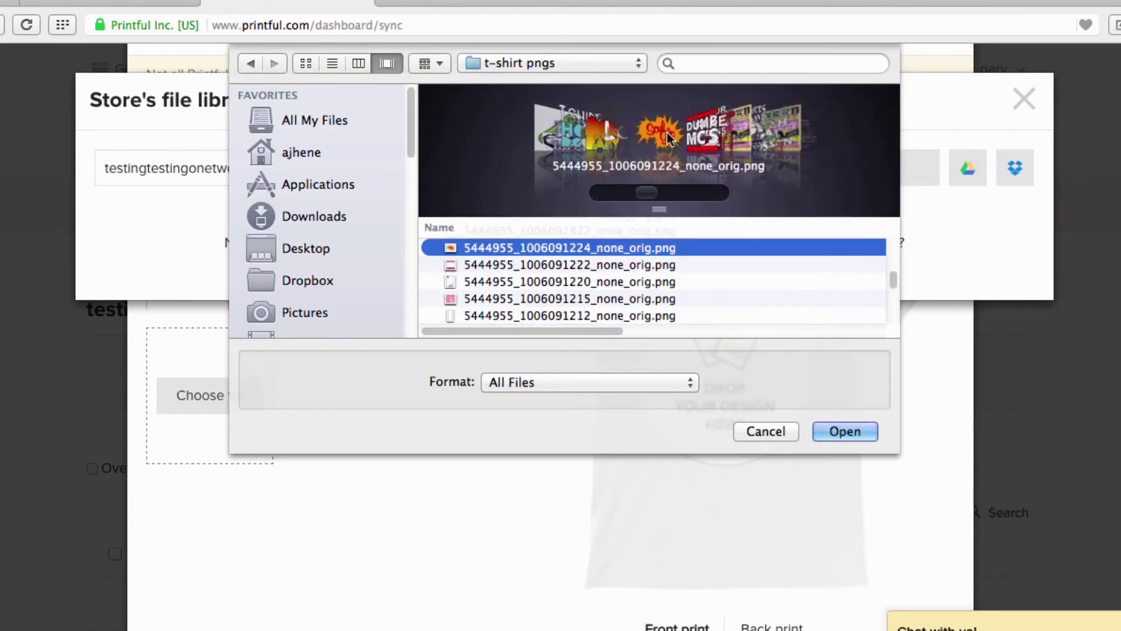
pyautogui.click(701, 138)
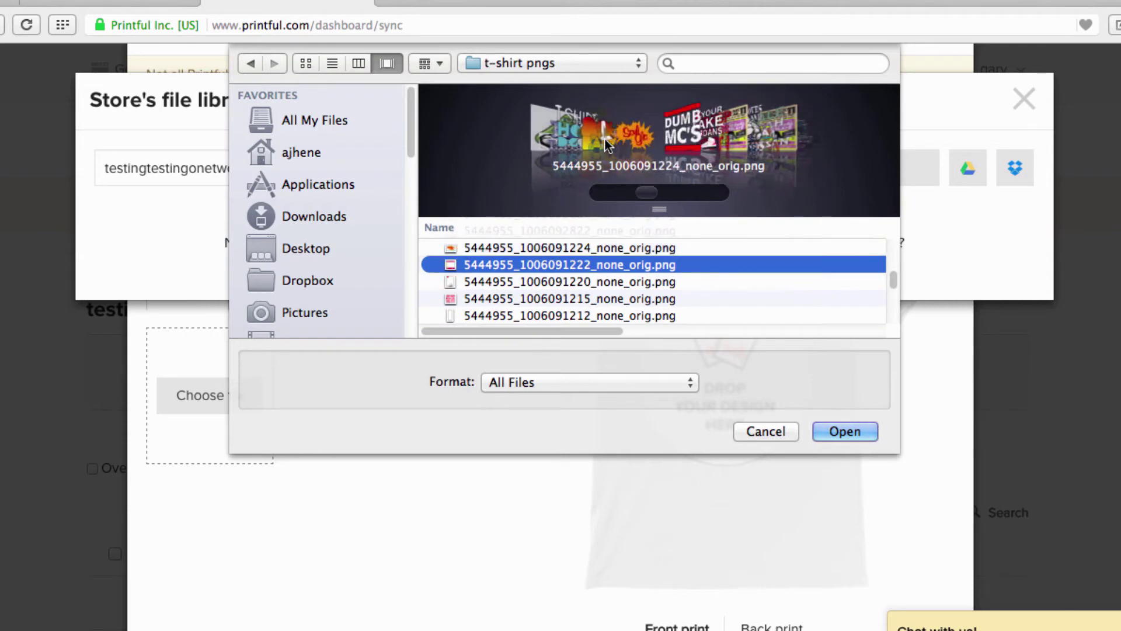
pyautogui.click(591, 142)
pyautogui.click(590, 142)
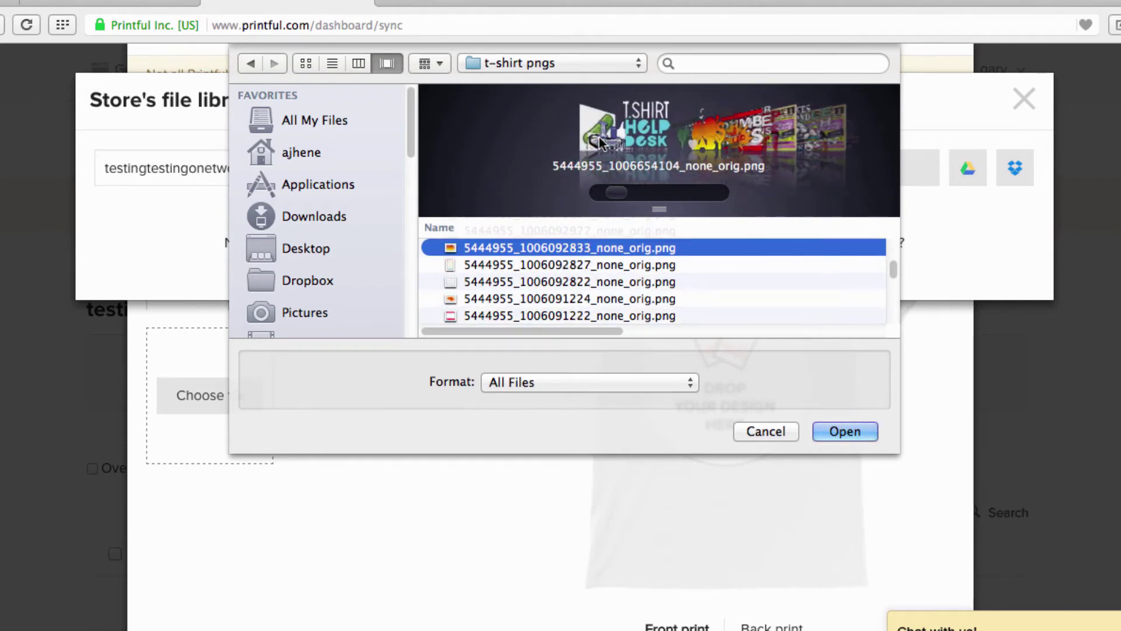
pyautogui.hscroll(1, 694, 139)
pyautogui.hscroll(-1, 701, 139)
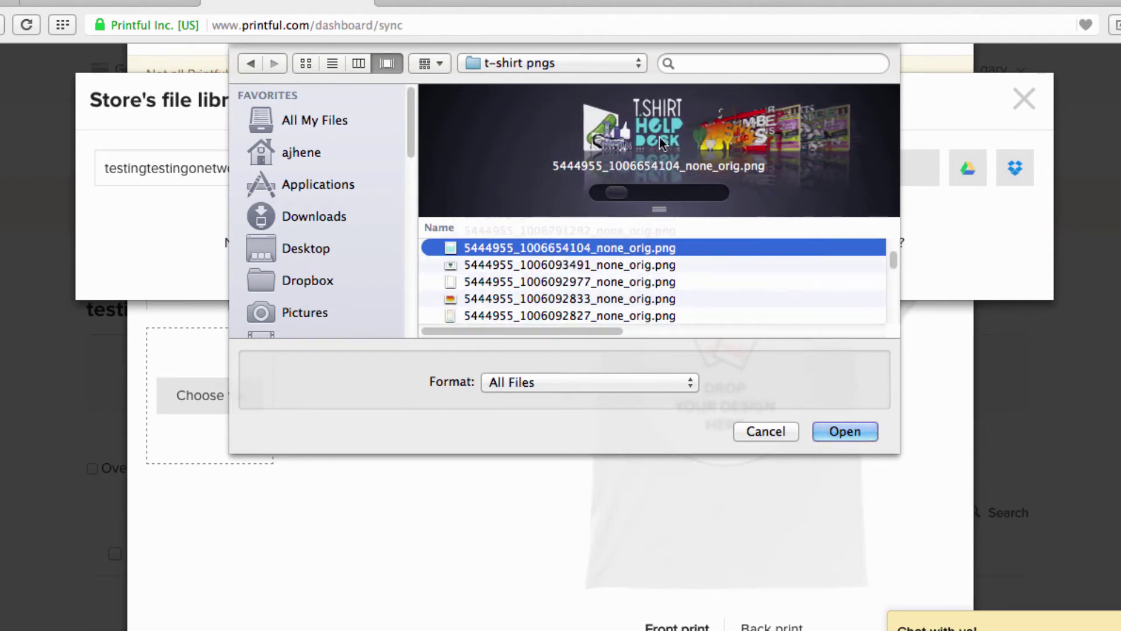
pyautogui.hscroll(4, 704, 139)
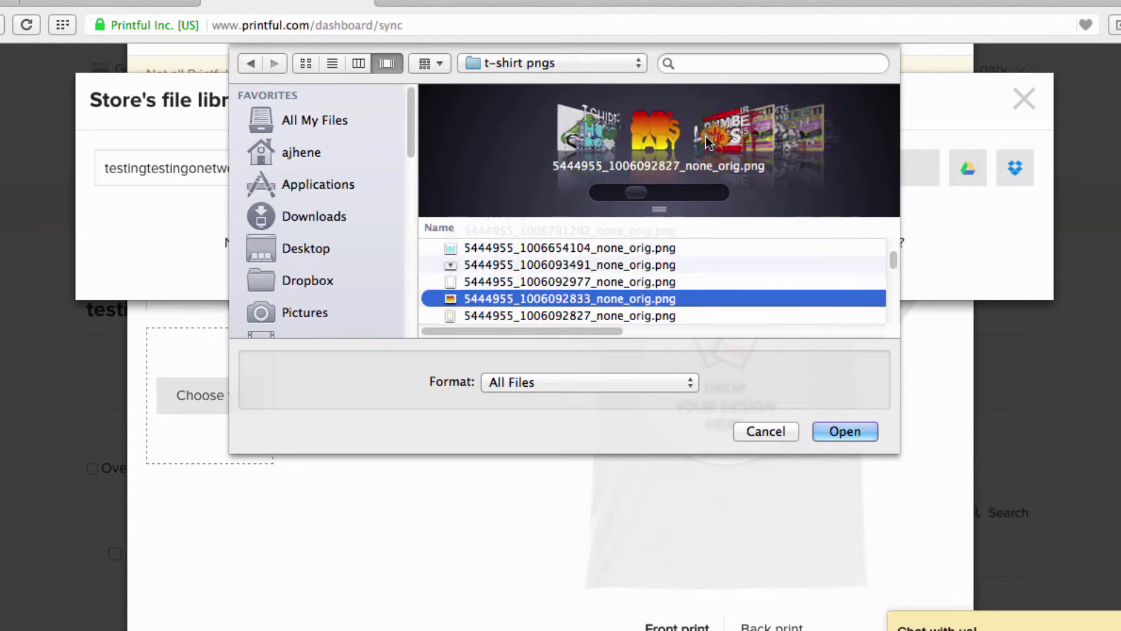
pyautogui.hscroll(3, 708, 141)
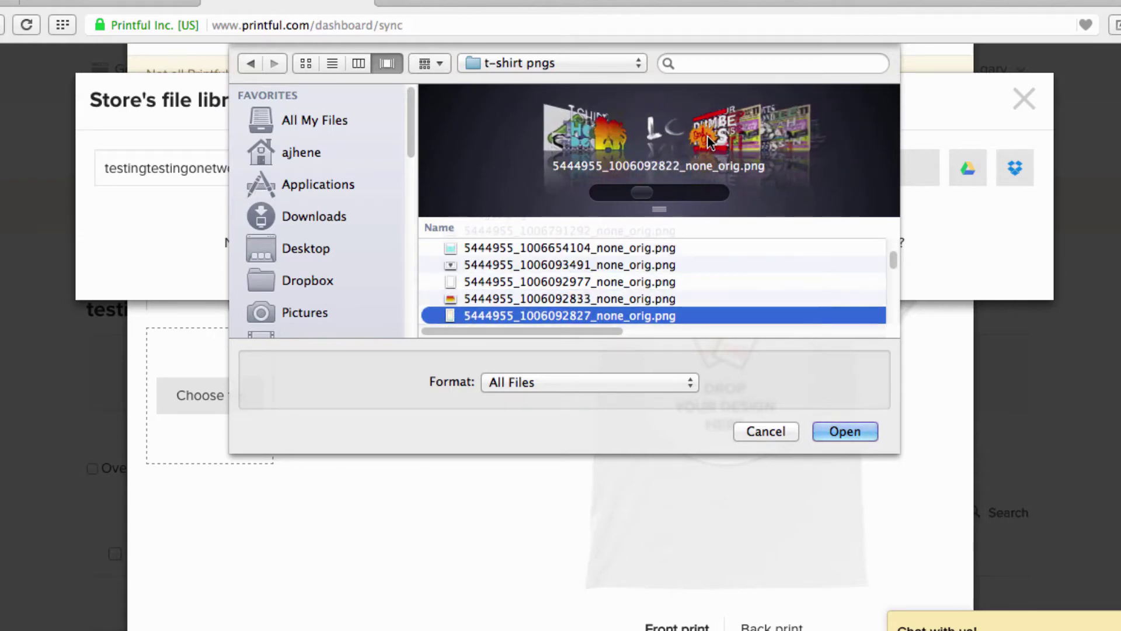
pyautogui.hscroll(8, 707, 140)
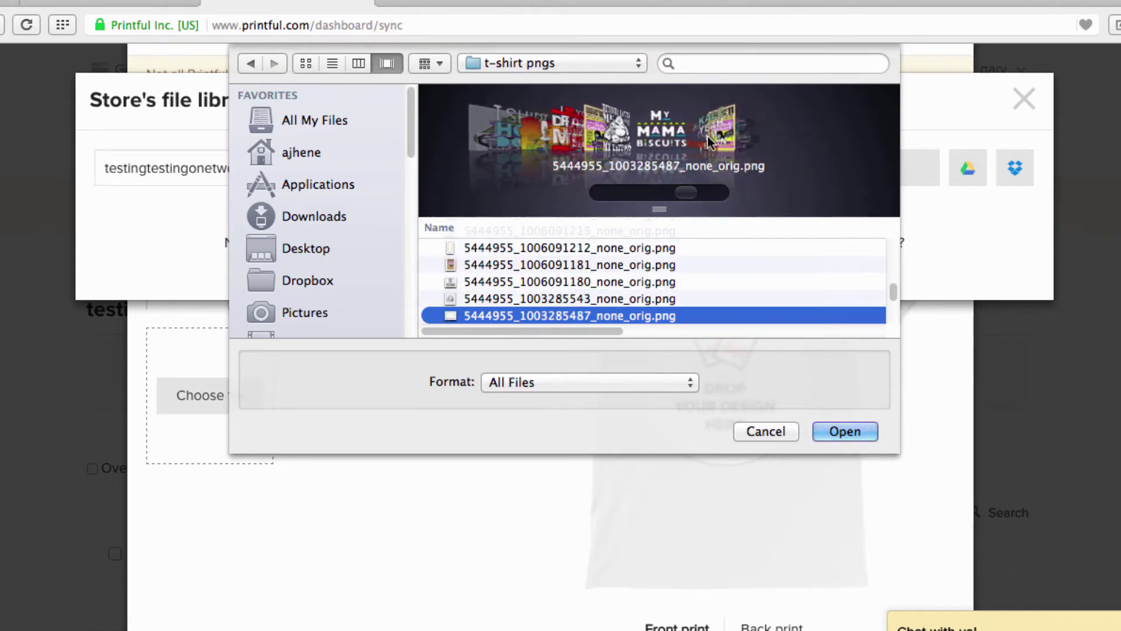
pyautogui.hscroll(2, 715, 137)
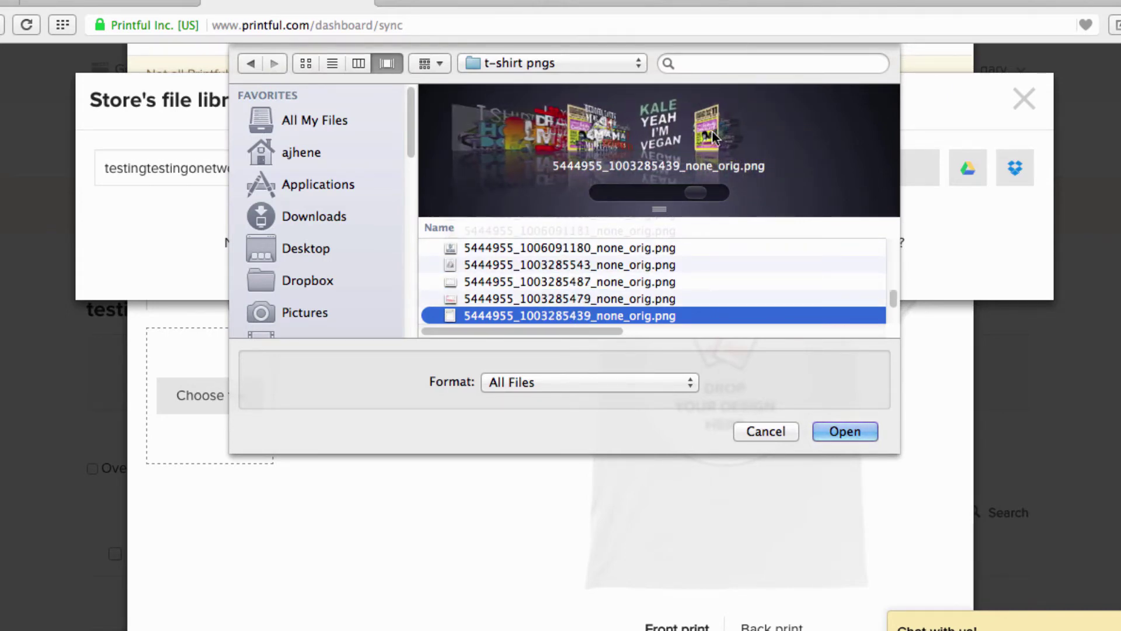
pyautogui.hscroll(3, 713, 137)
pyautogui.hscroll(1, 709, 138)
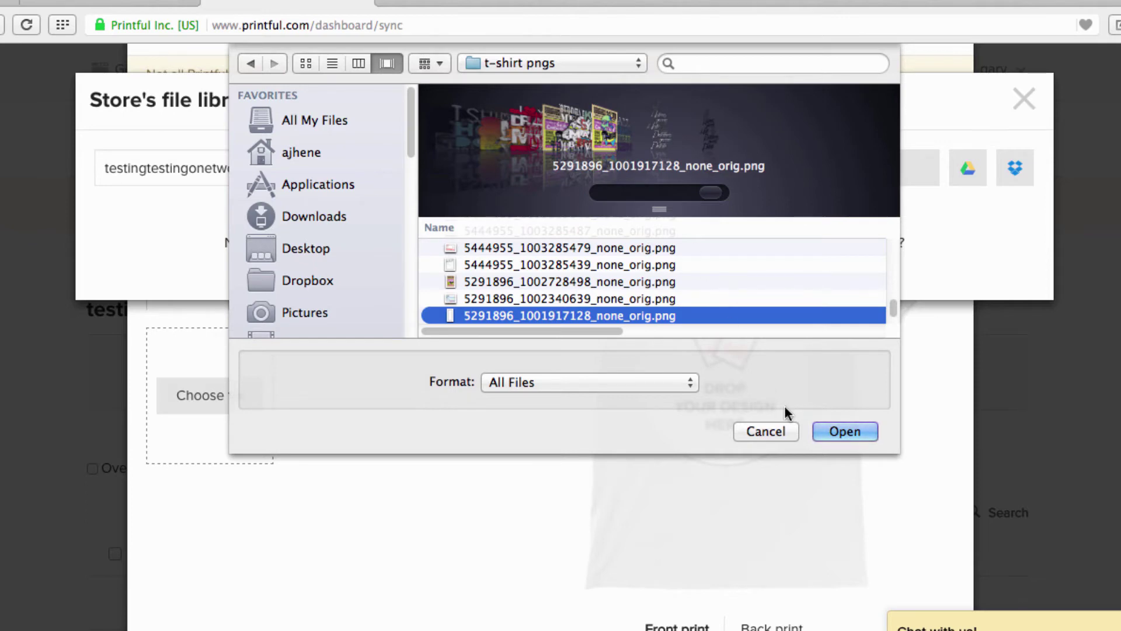
pyautogui.click(837, 431)
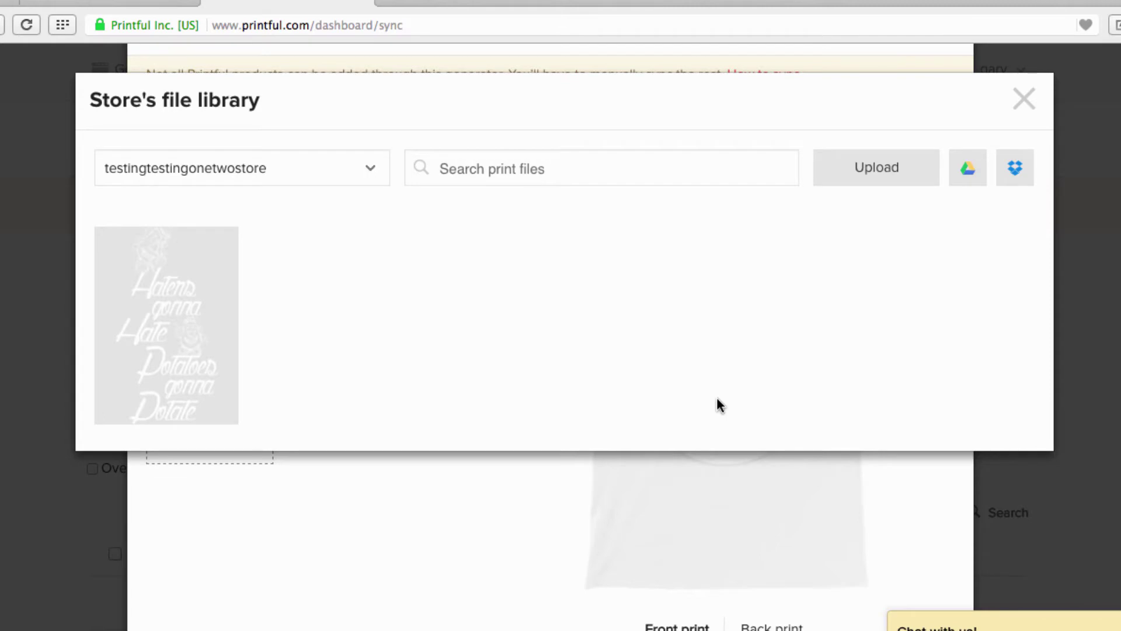
# Choose the uploaded "Haters gonna Hate" design from the file library as the shirt's front print.
pyautogui.moveTo(148, 343)
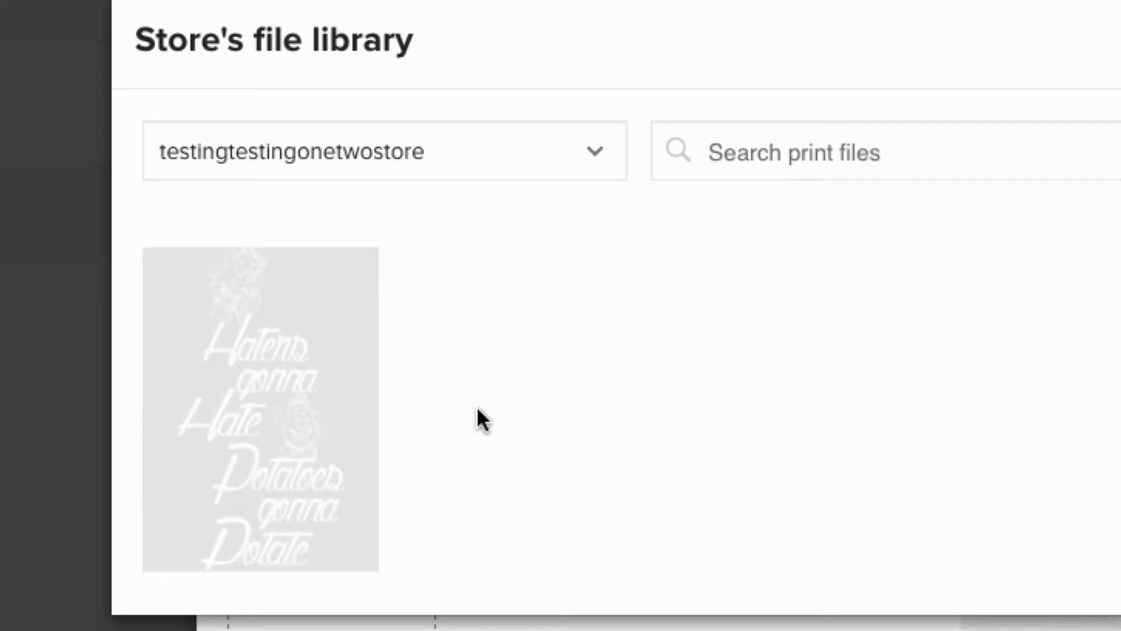
pyautogui.moveTo(335, 464)
pyautogui.moveTo(278, 416)
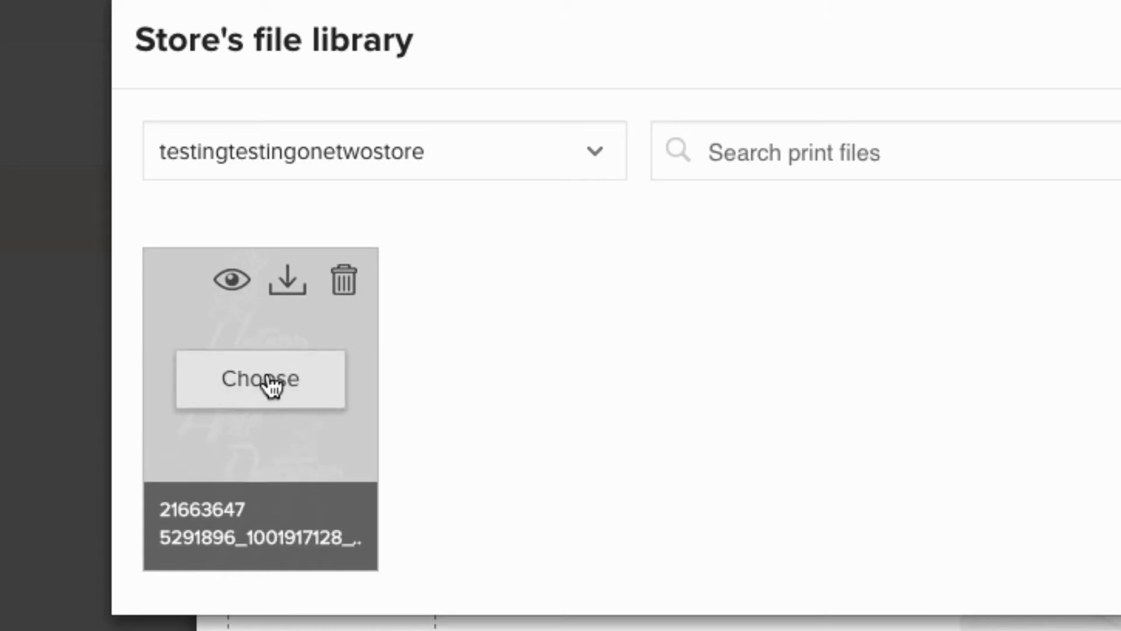
pyautogui.click(272, 385)
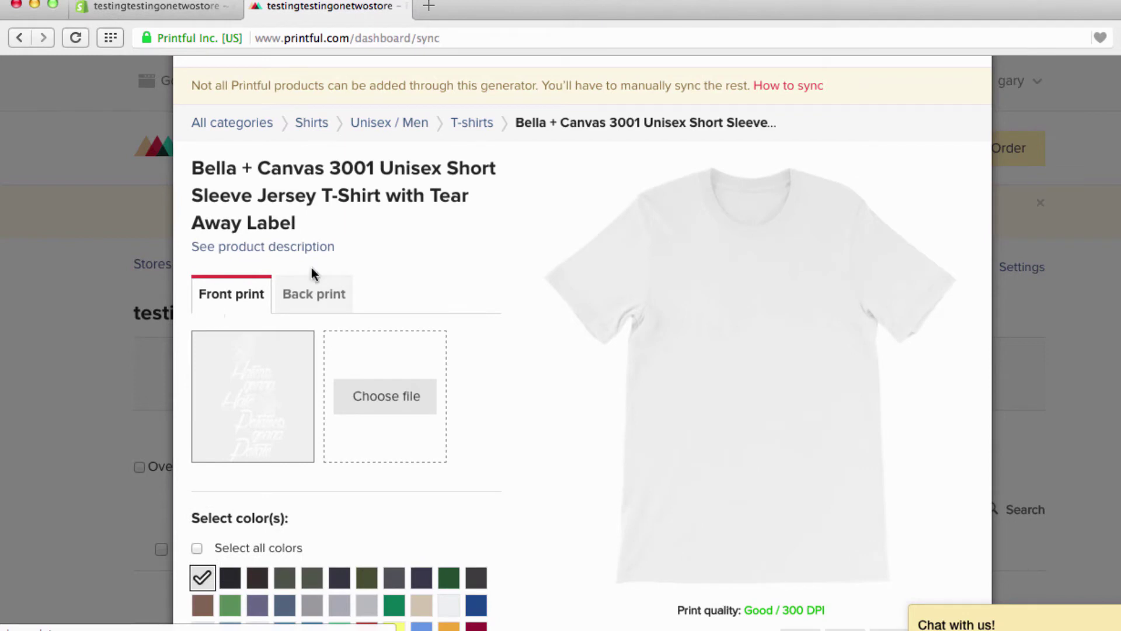
# Add Black as a shirt color and deselect White.
pyautogui.moveTo(659, 322)
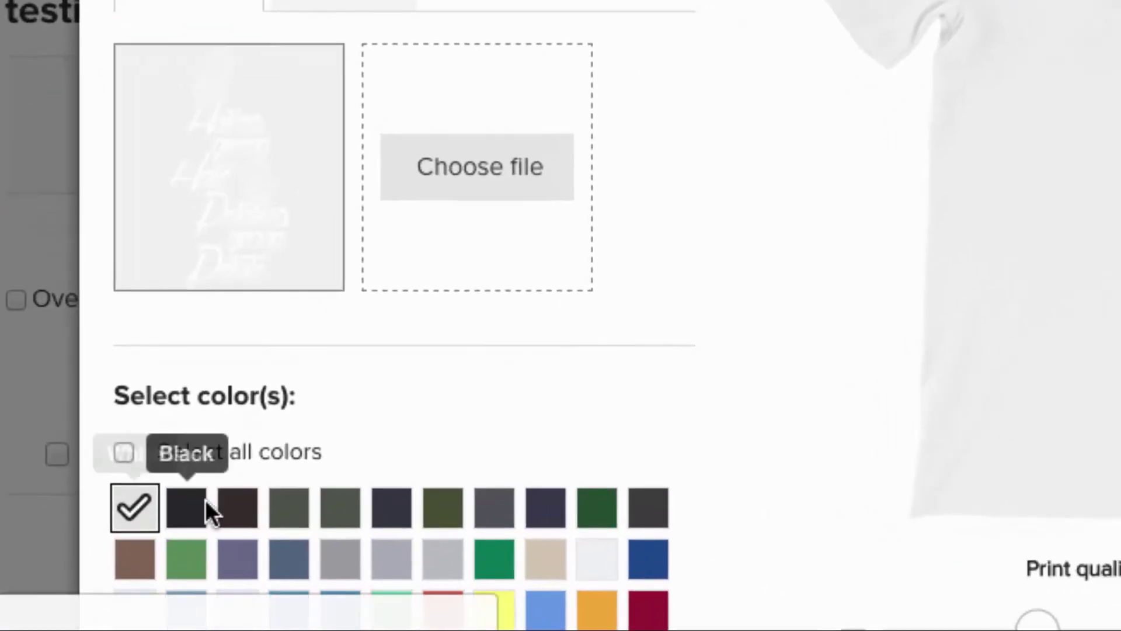
pyautogui.click(202, 519)
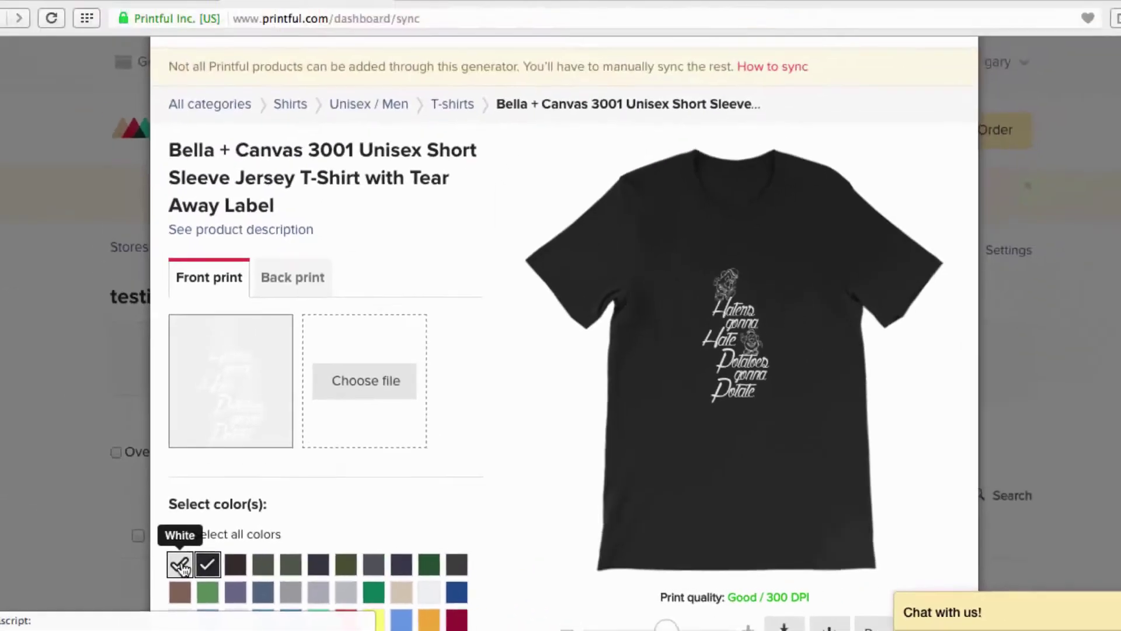
pyautogui.click(184, 568)
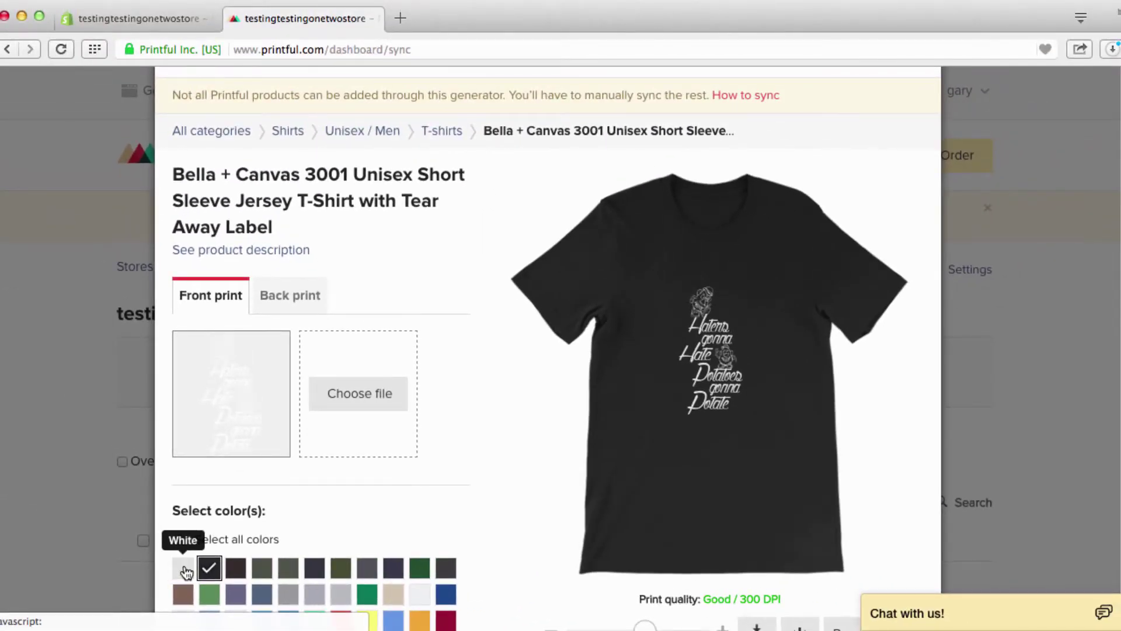
# Enlarge the front design to most of the print area's height and reposition it near the area's upper edge.
pyautogui.scroll(-3, 263, 566)
pyautogui.scroll(-1, 264, 576)
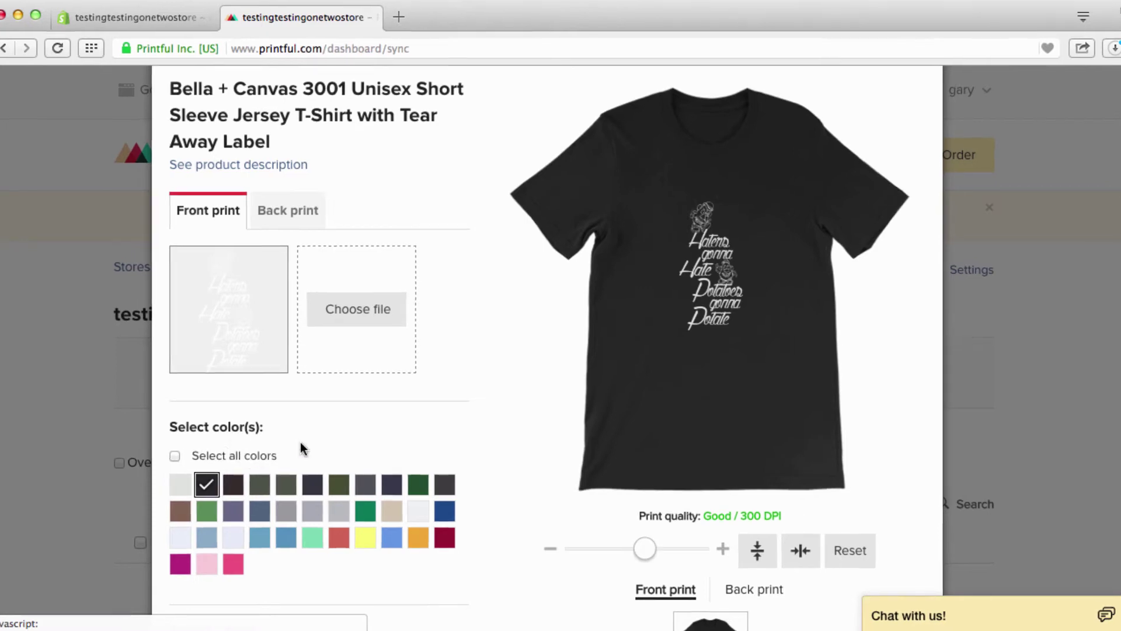
pyautogui.moveTo(630, 332)
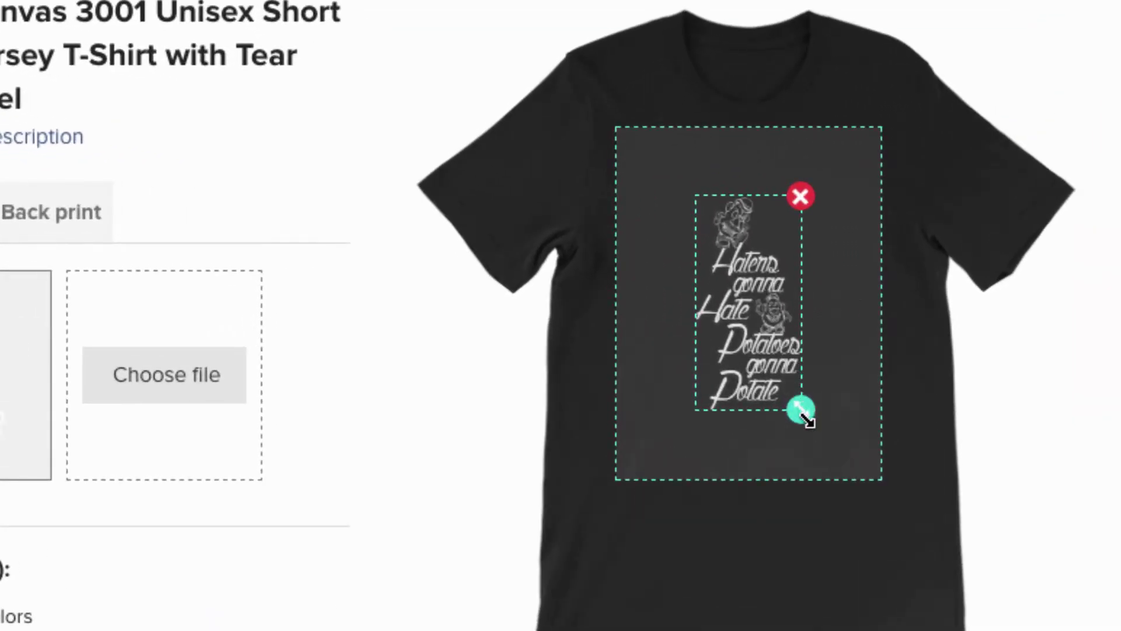
pyautogui.moveTo(805, 412); pyautogui.dragTo(838, 447)
pyautogui.moveTo(763, 296)
pyautogui.mouseDown()
pyautogui.moveTo(723, 280)
pyautogui.moveTo(757, 324)
pyautogui.moveTo(770, 293)
pyautogui.moveTo(770, 302)
pyautogui.mouseUp()
pyautogui.moveTo(816, 431); pyautogui.dragTo(859, 495)
pyautogui.moveTo(804, 374); pyautogui.dragTo(789, 328)
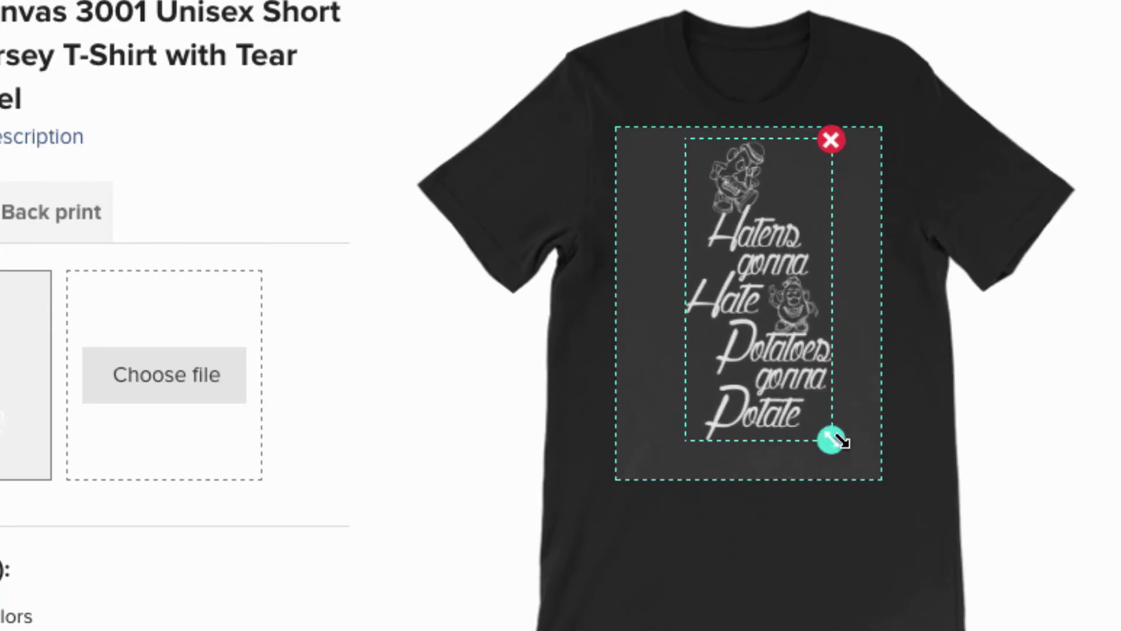
# Shrink the design, move it toward the print area's upper left, and enlarge it until it nearly reaches the area's lower edge.
pyautogui.moveTo(833, 440); pyautogui.dragTo(739, 237)
pyautogui.moveTo(774, 188); pyautogui.dragTo(708, 199)
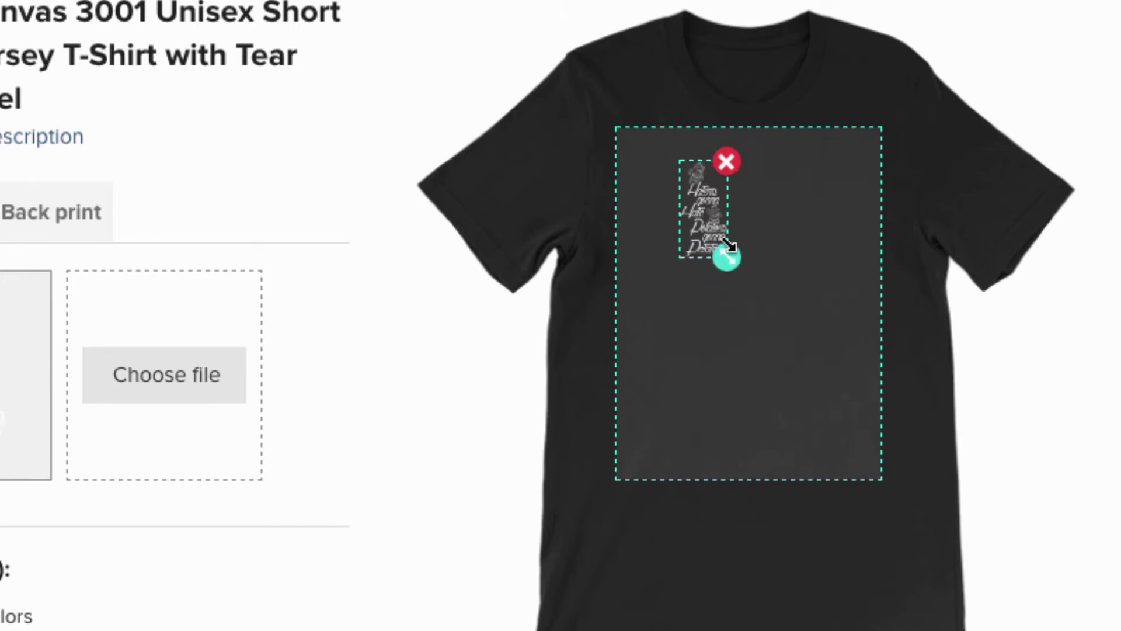
pyautogui.moveTo(724, 255); pyautogui.dragTo(861, 466)
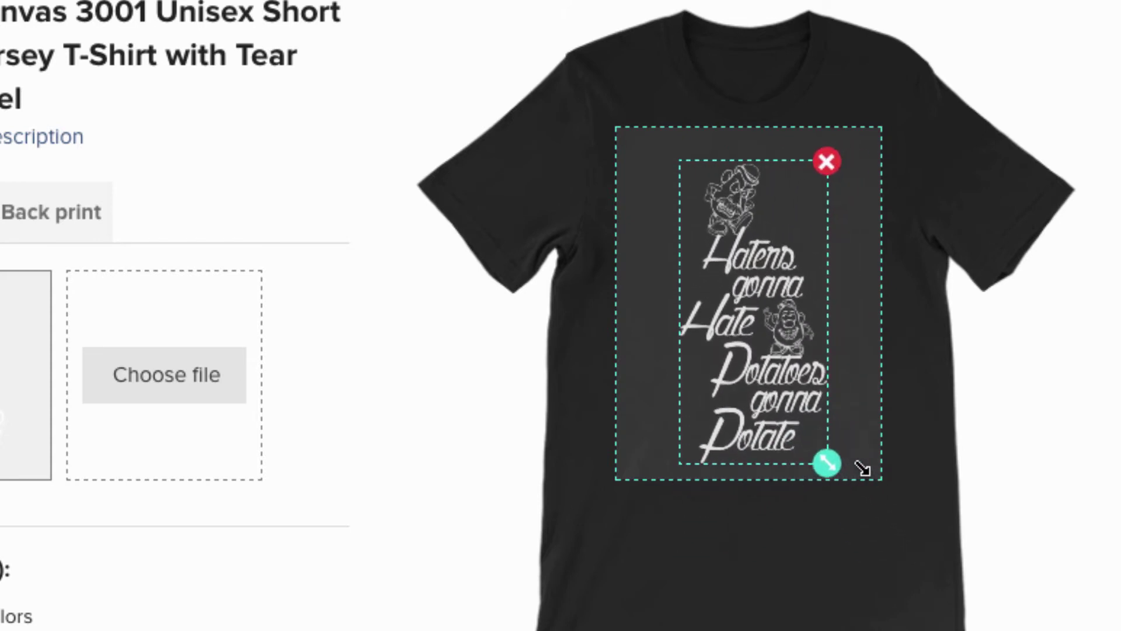
# Move the front design up and to the left in the print area and enlarge it to nearly the area's full height.
pyautogui.moveTo(765, 359); pyautogui.dragTo(760, 337)
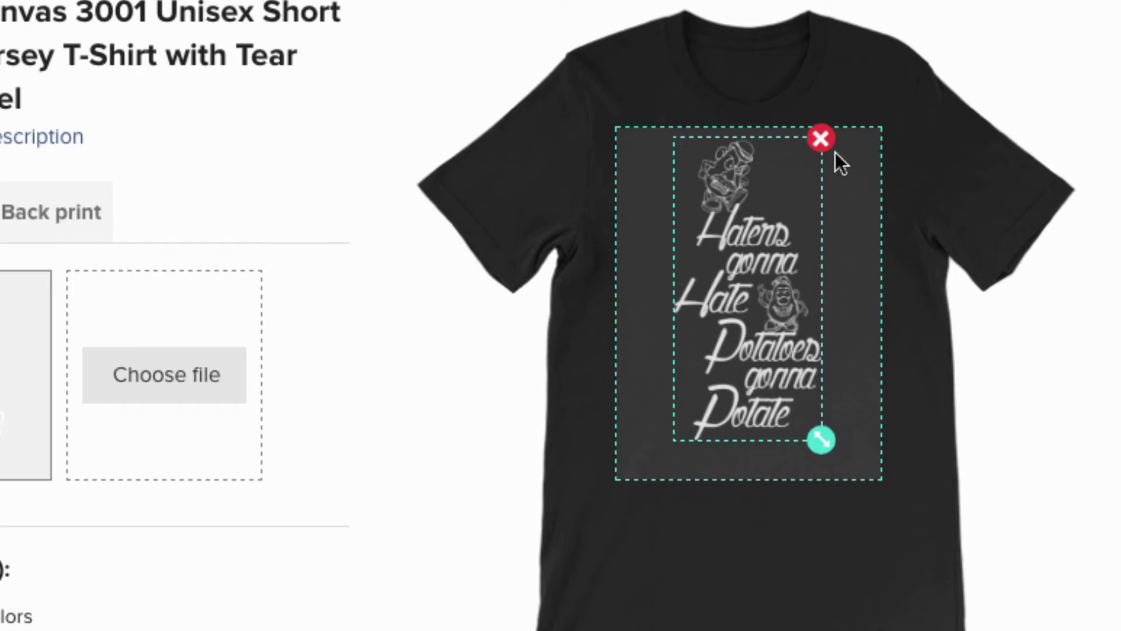
pyautogui.moveTo(752, 351); pyautogui.dragTo(740, 349)
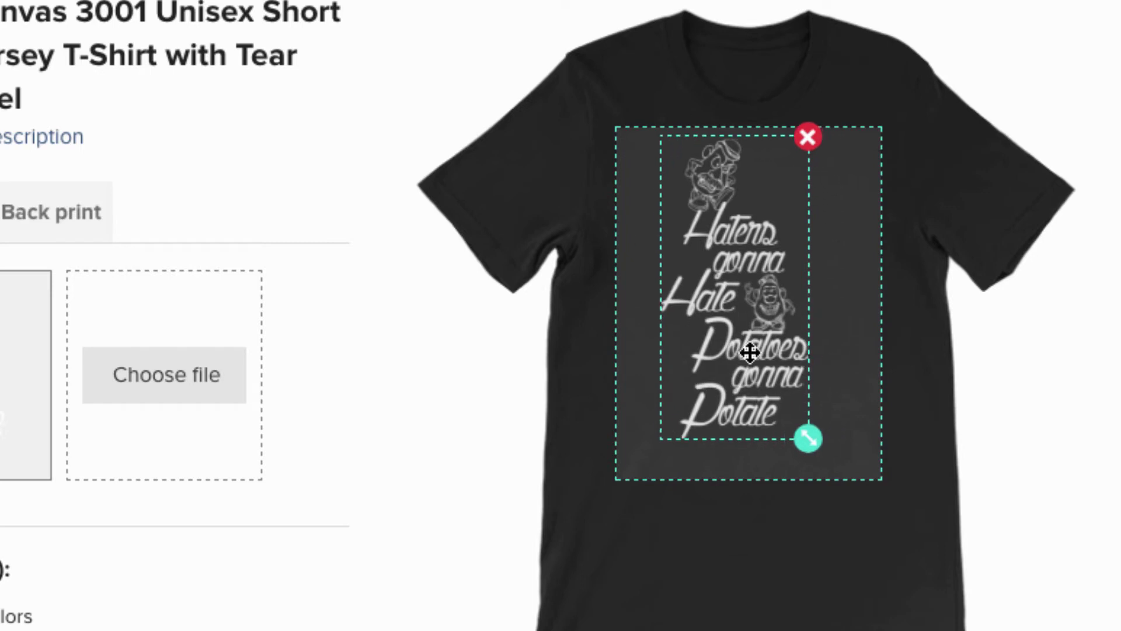
pyautogui.moveTo(810, 442); pyautogui.dragTo(841, 480)
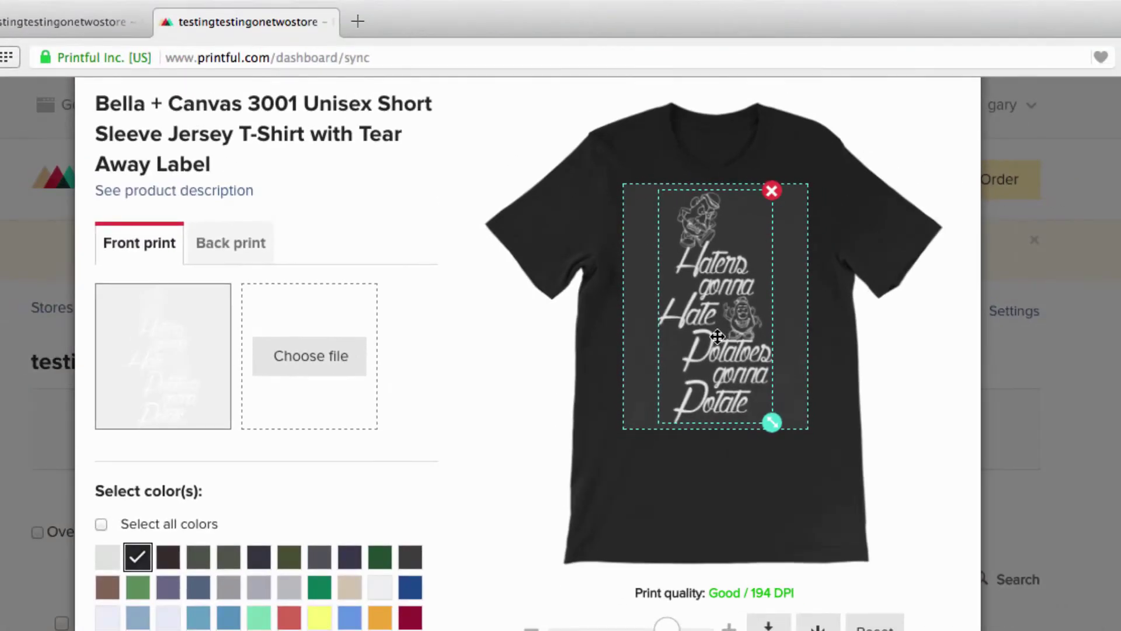
# Scale the front design down slightly, to a print quality of about 214 DPI.
pyautogui.scroll(-3, 501, 367)
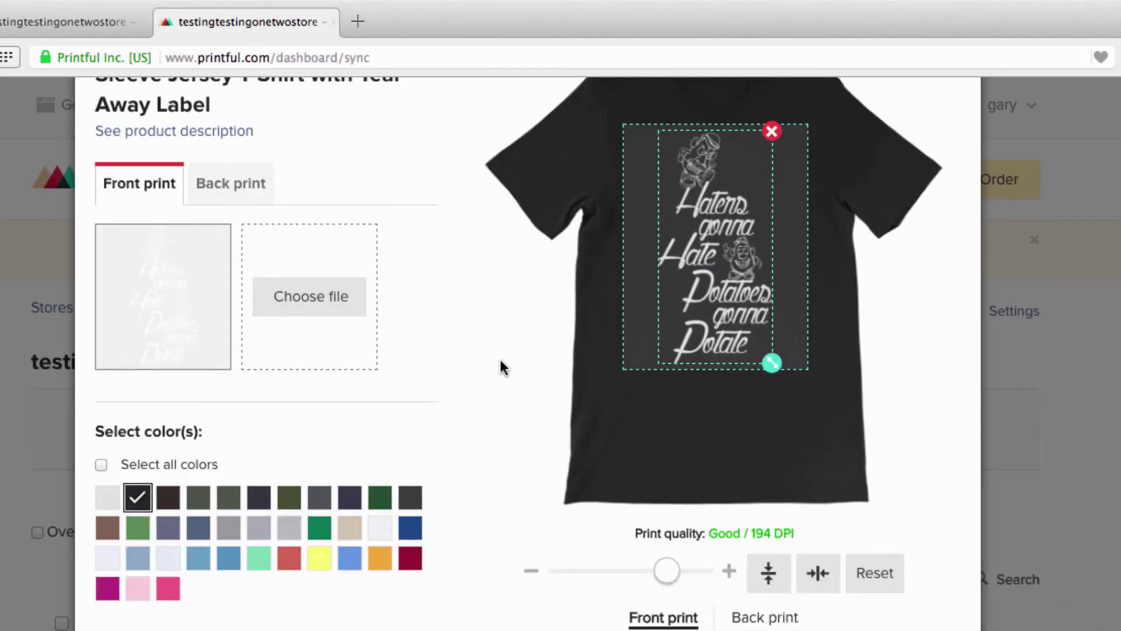
pyautogui.scroll(-3, 501, 361)
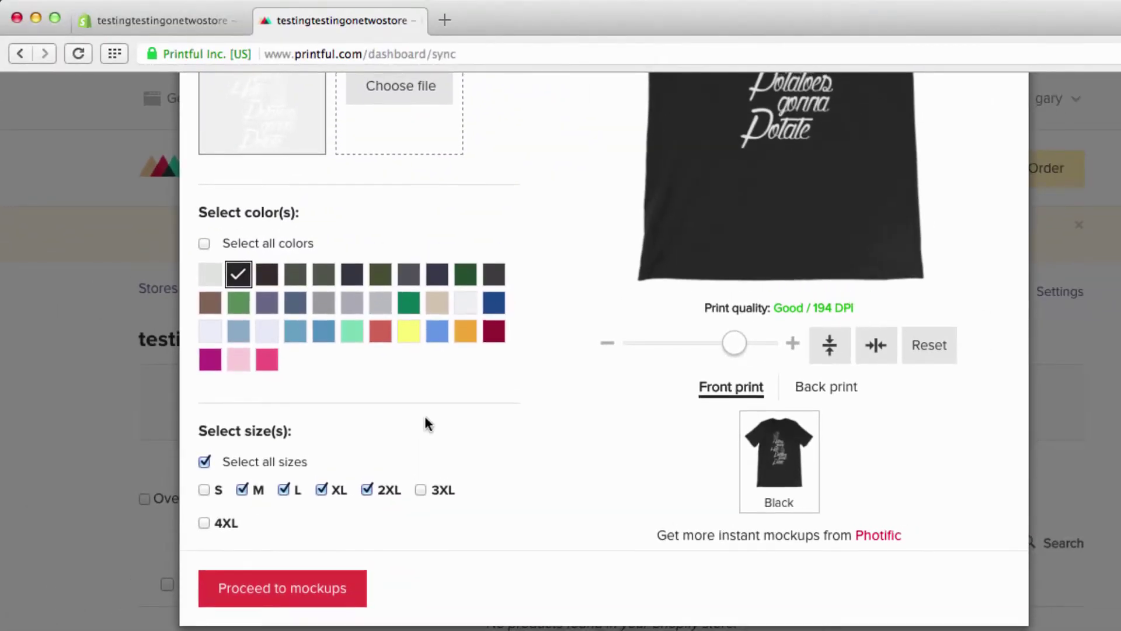
pyautogui.scroll(1, 425, 415)
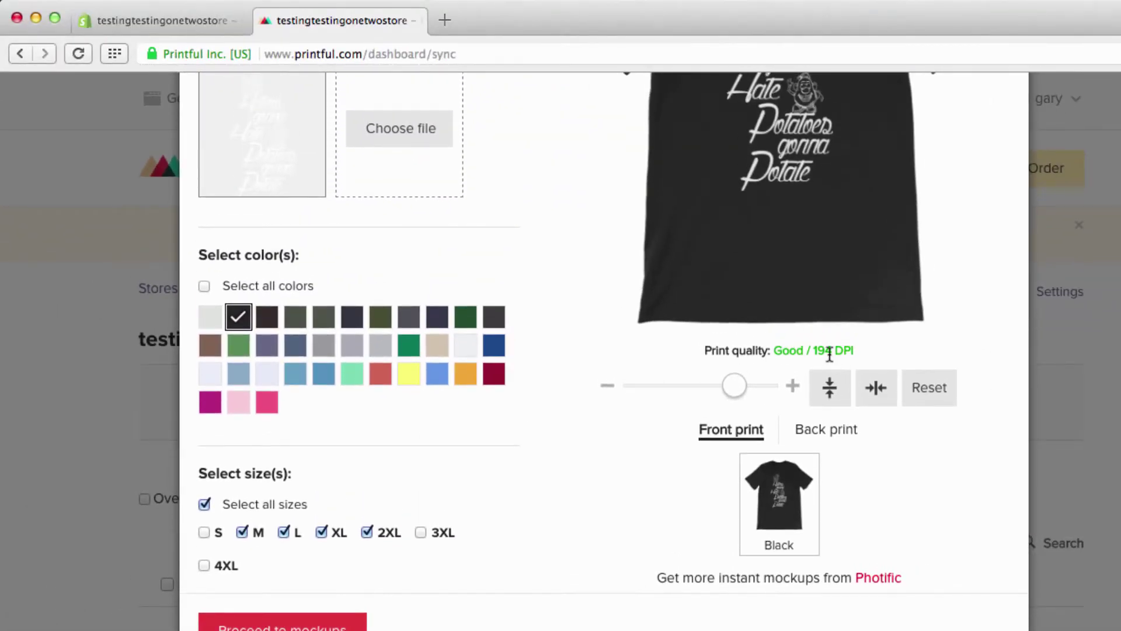
pyautogui.scroll(3, 829, 355)
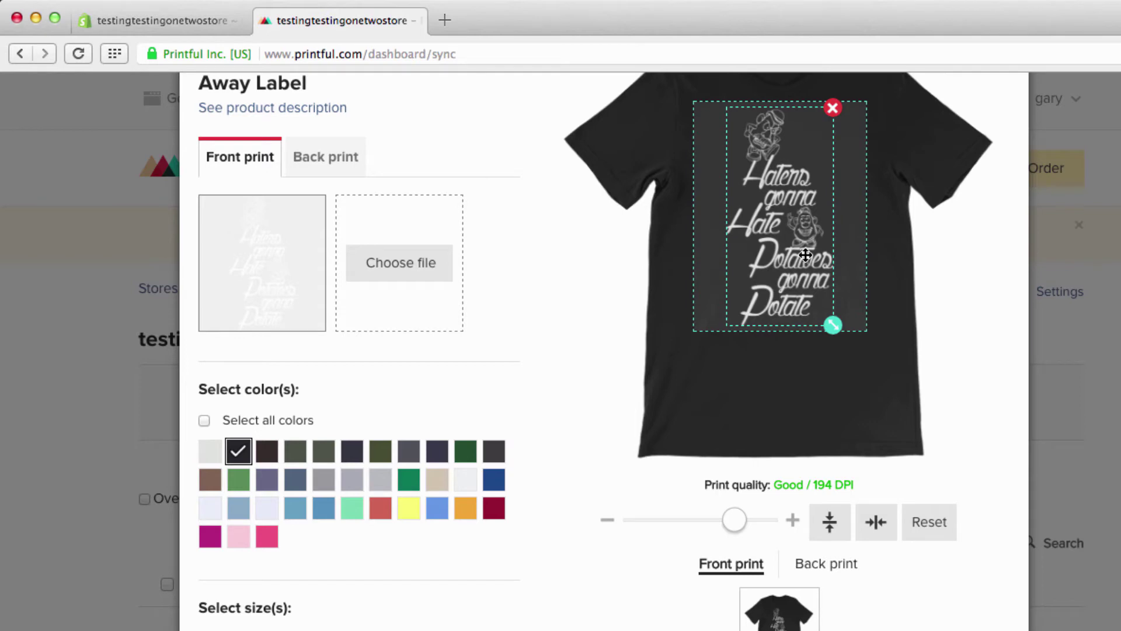
pyautogui.scroll(-5, 805, 255)
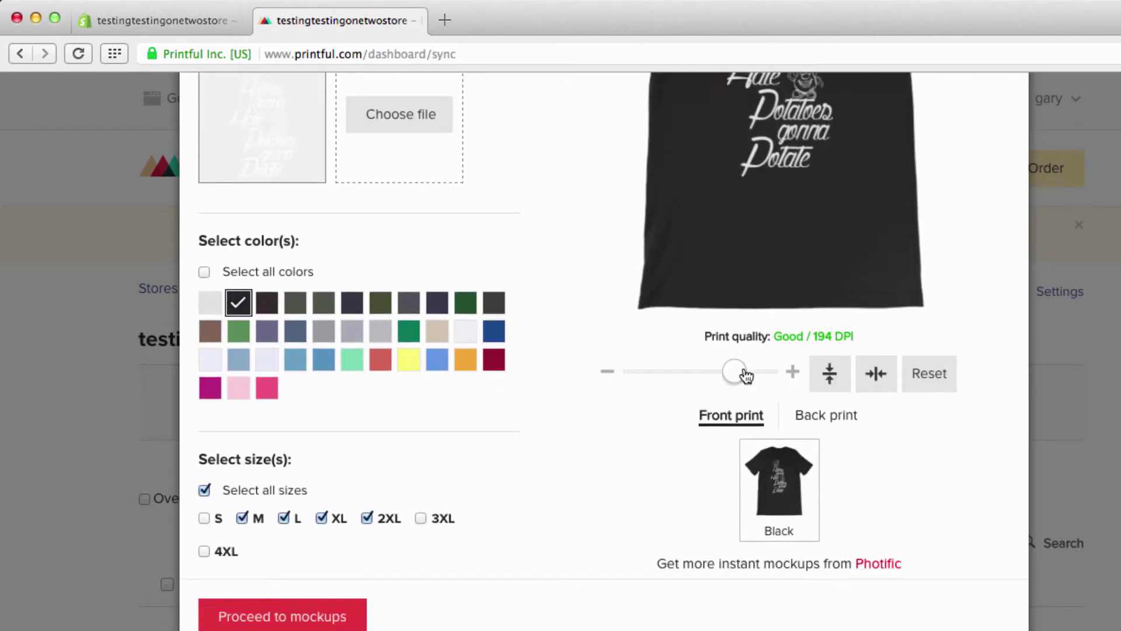
pyautogui.moveTo(736, 372); pyautogui.dragTo(720, 405)
pyautogui.scroll(2, 794, 196)
pyautogui.scroll(-1, 720, 407)
pyautogui.scroll(5, 720, 407)
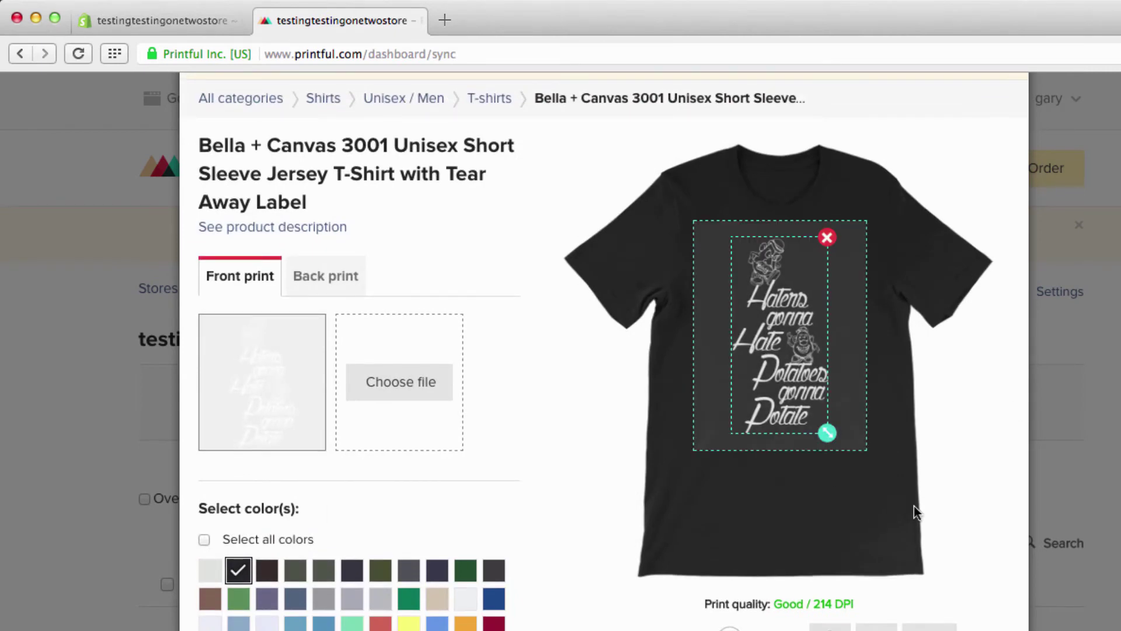
# Proceed to the mockups and continue to the description with Flat Front and Wrinkle Front in JPG format.
pyautogui.scroll(-5, 914, 512)
pyautogui.scroll(3, 471, 380)
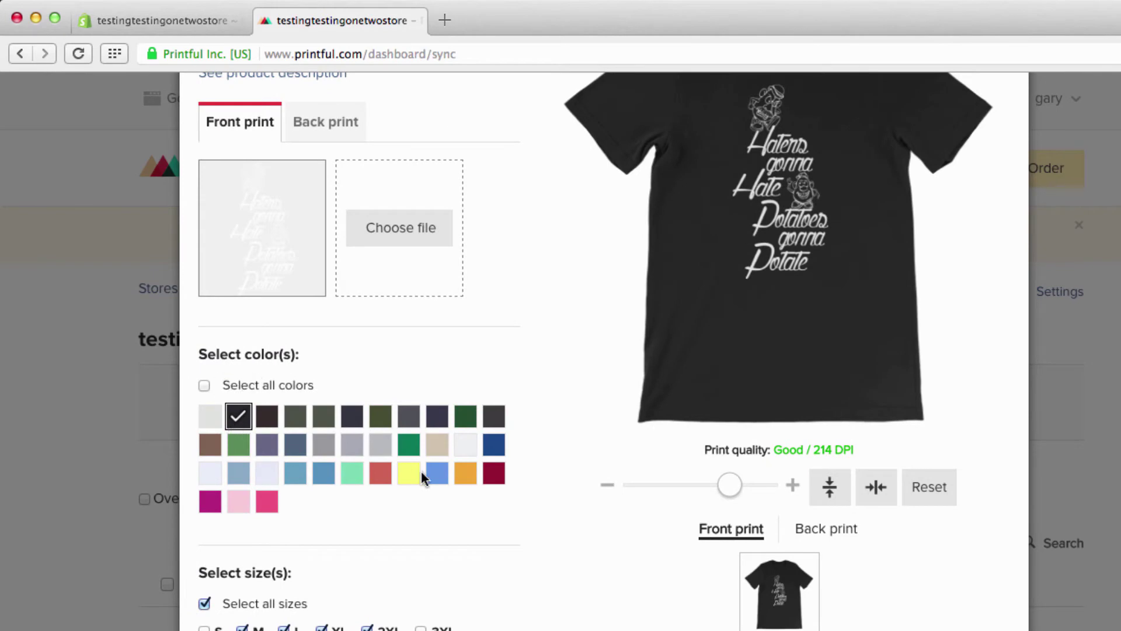
pyautogui.scroll(-3, 422, 470)
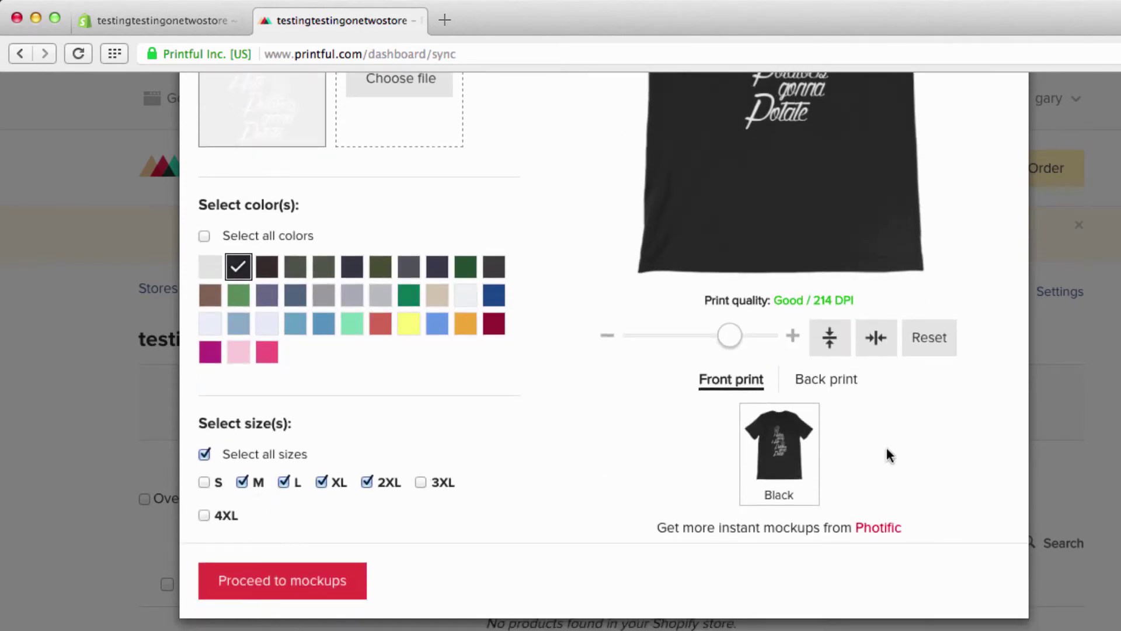
pyautogui.scroll(-1, 564, 504)
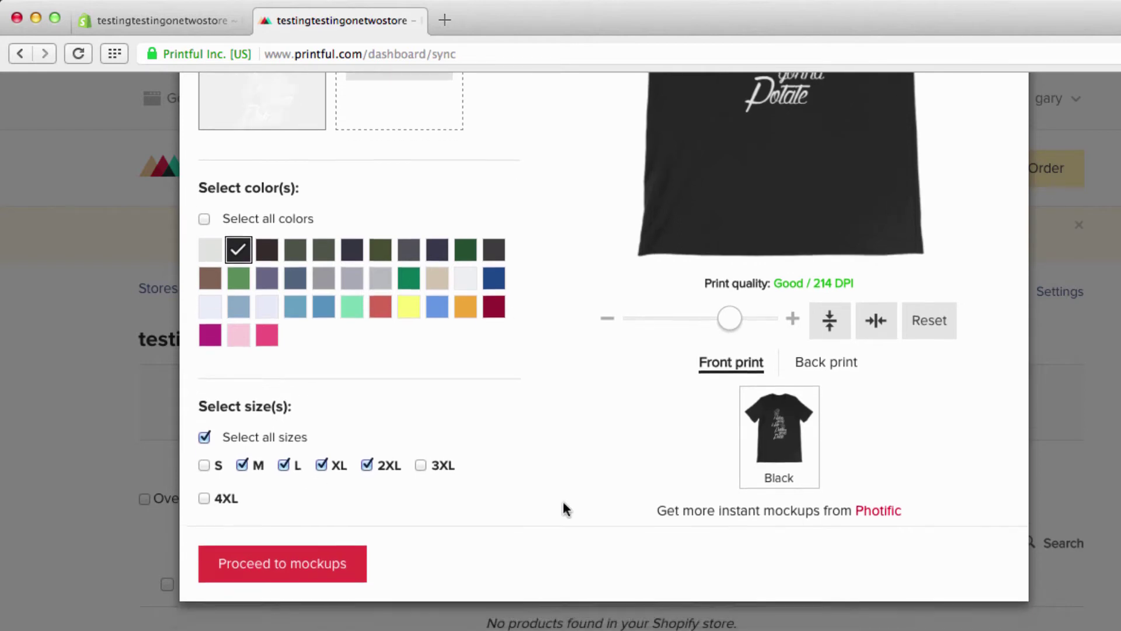
pyautogui.scroll(2, 564, 503)
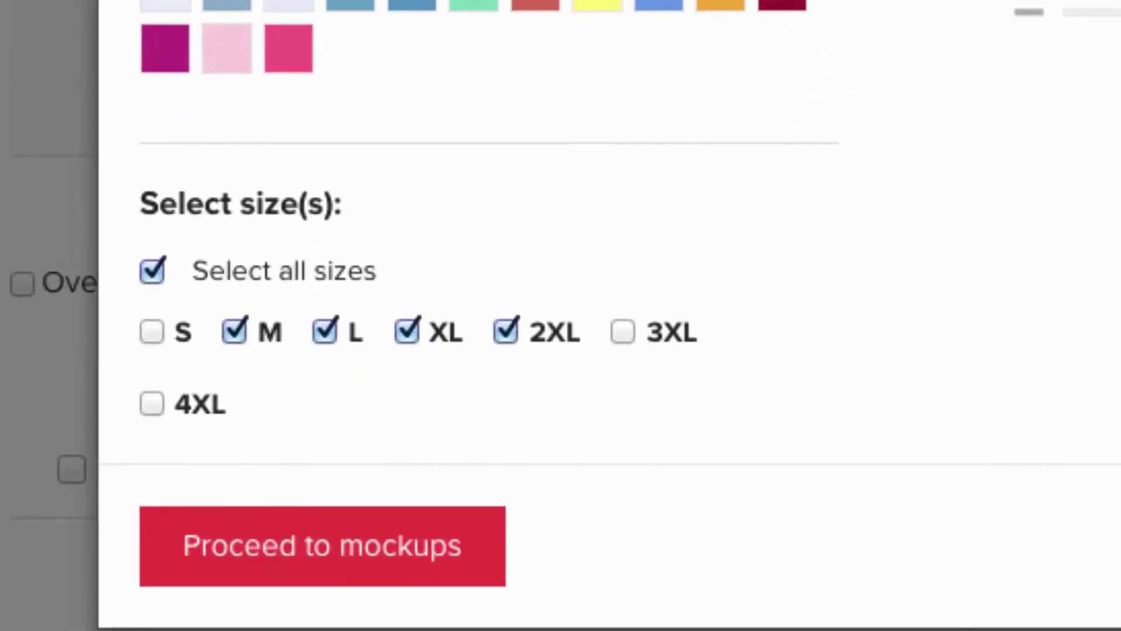
pyautogui.scroll(-3, 731, 216)
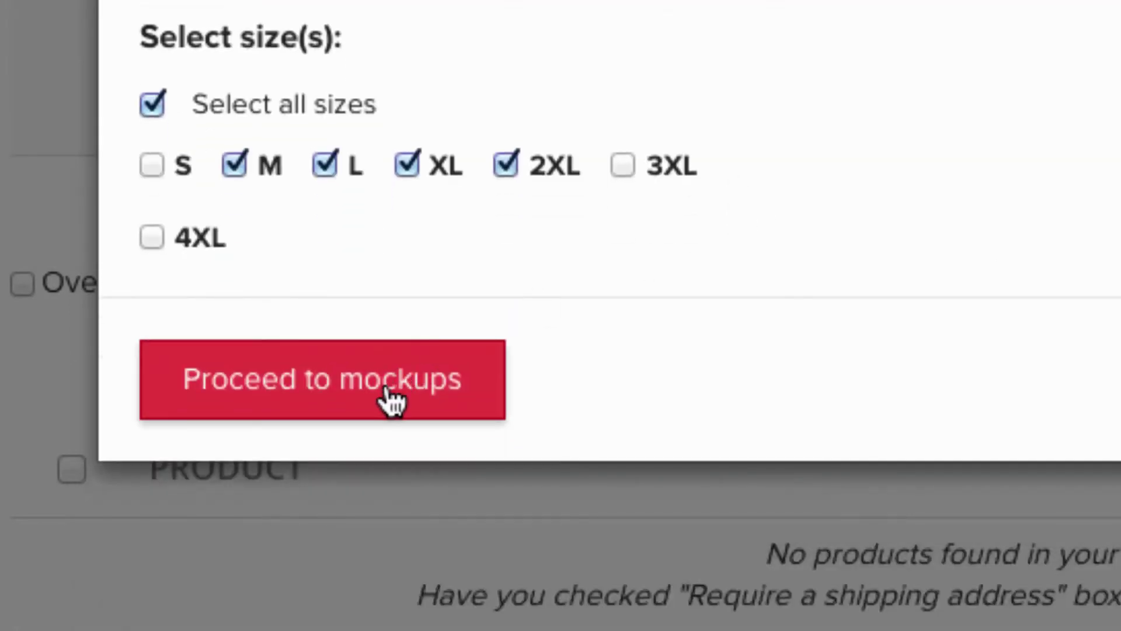
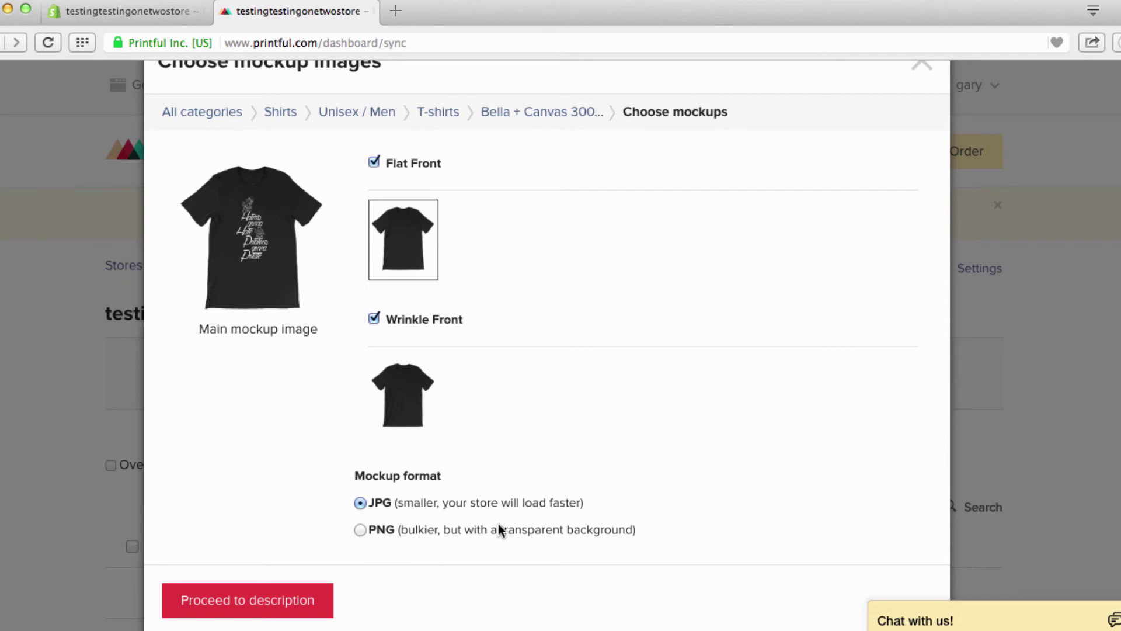
pyautogui.click(276, 591)
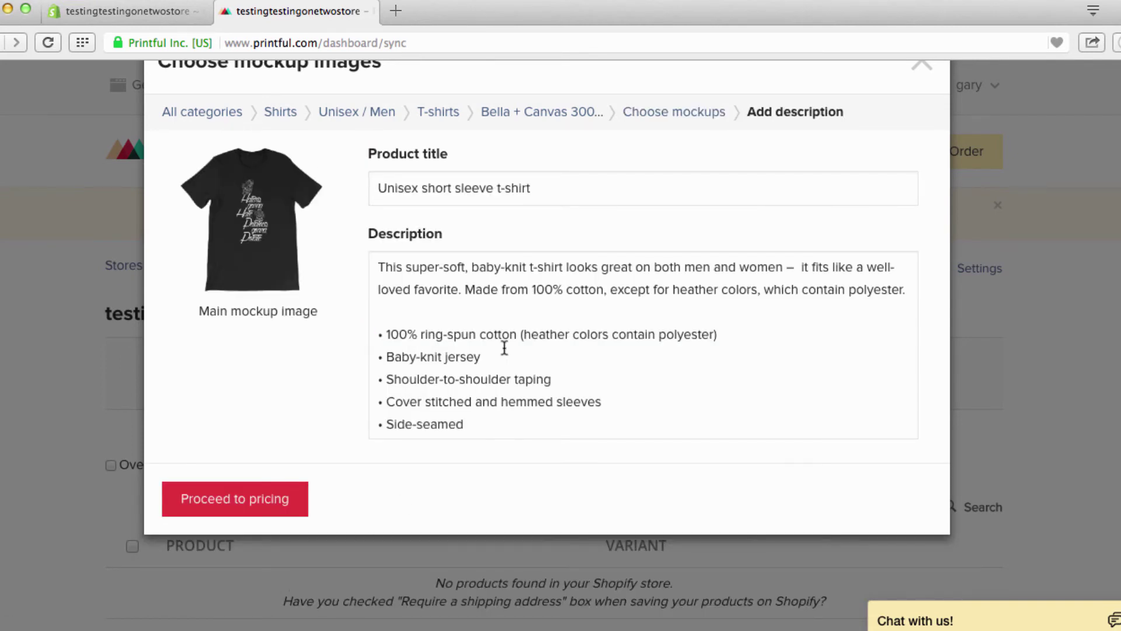
# Replace the product title with "Haters Gonna Hate tee".
pyautogui.click(492, 318)
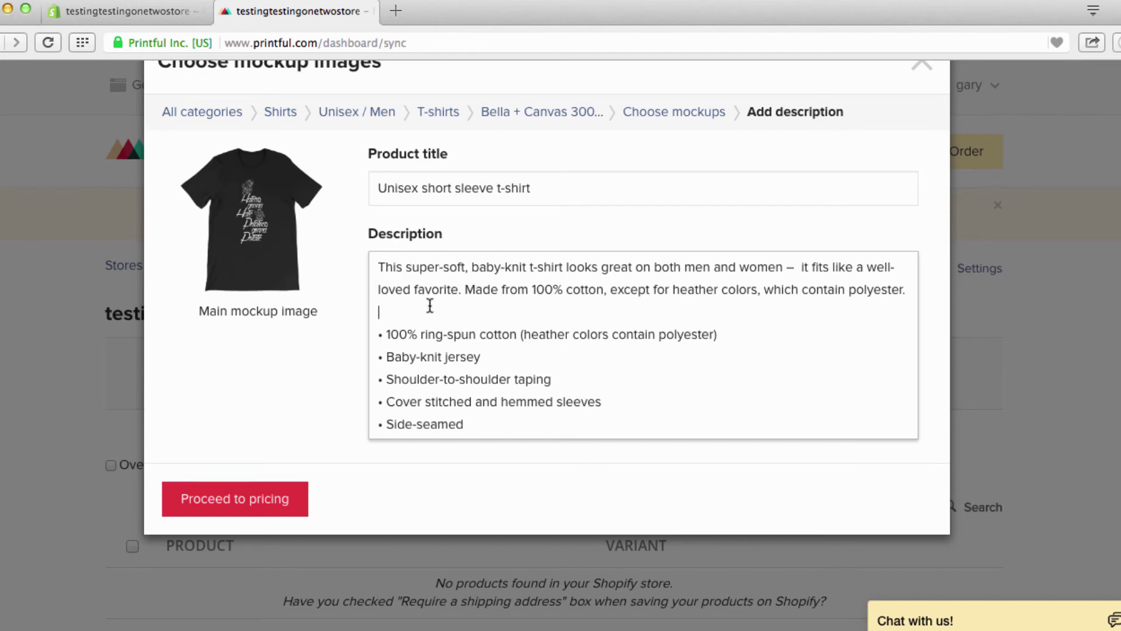
pyautogui.click(458, 304)
pyautogui.scroll(2, 458, 304)
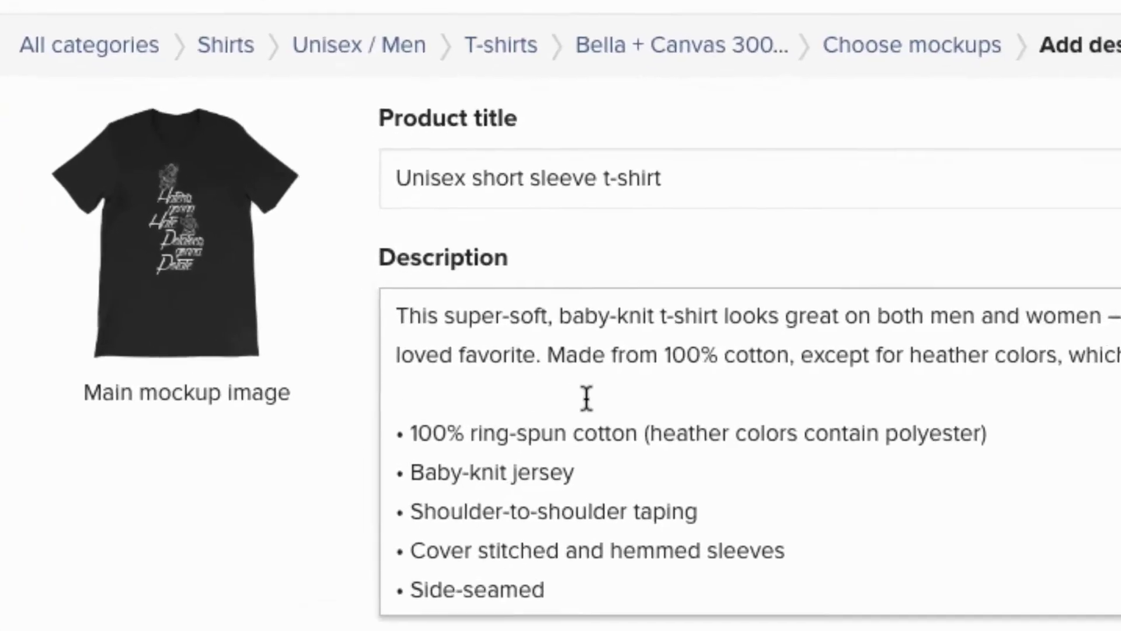
pyautogui.moveTo(682, 178); pyautogui.dragTo(390, 166)
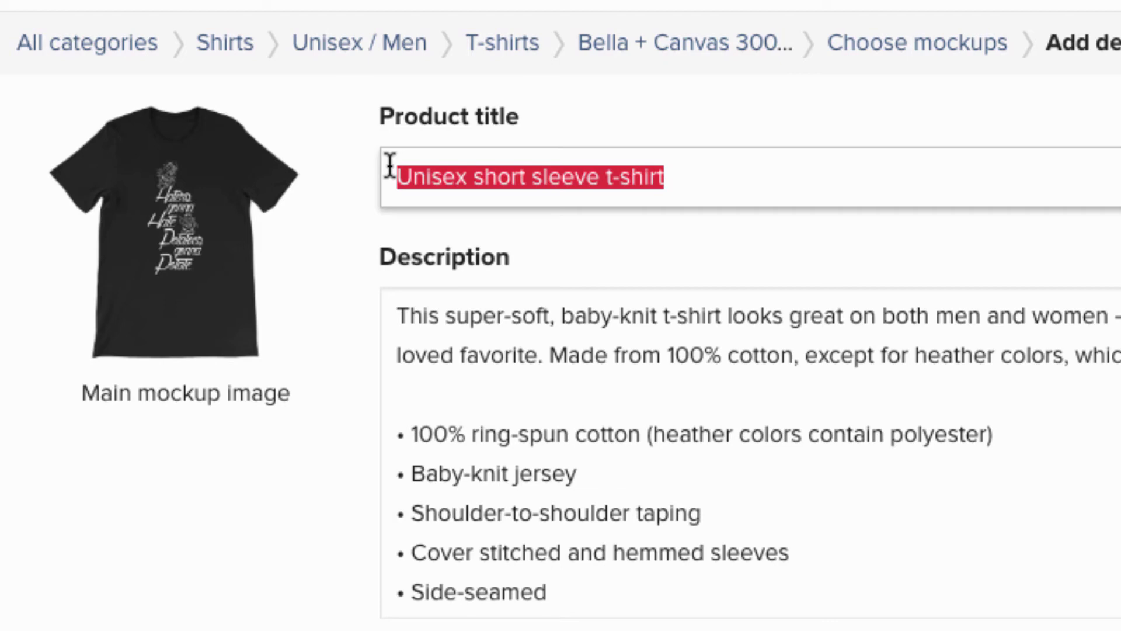
pyautogui.write('Hater')
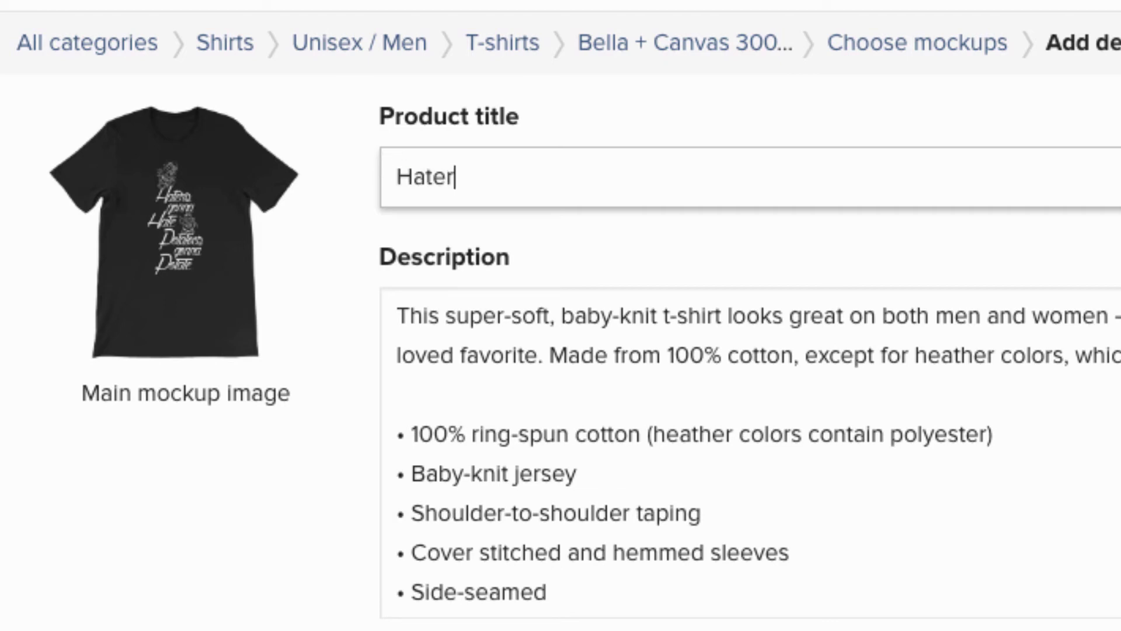
pyautogui.write('s Go')
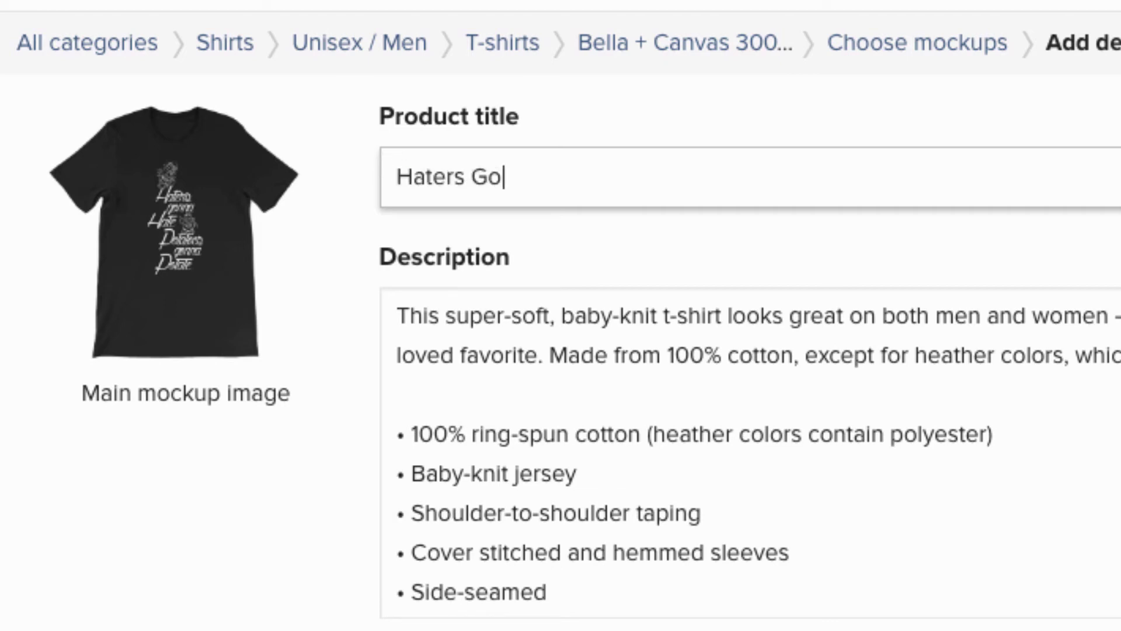
pyautogui.write('nna Ha')
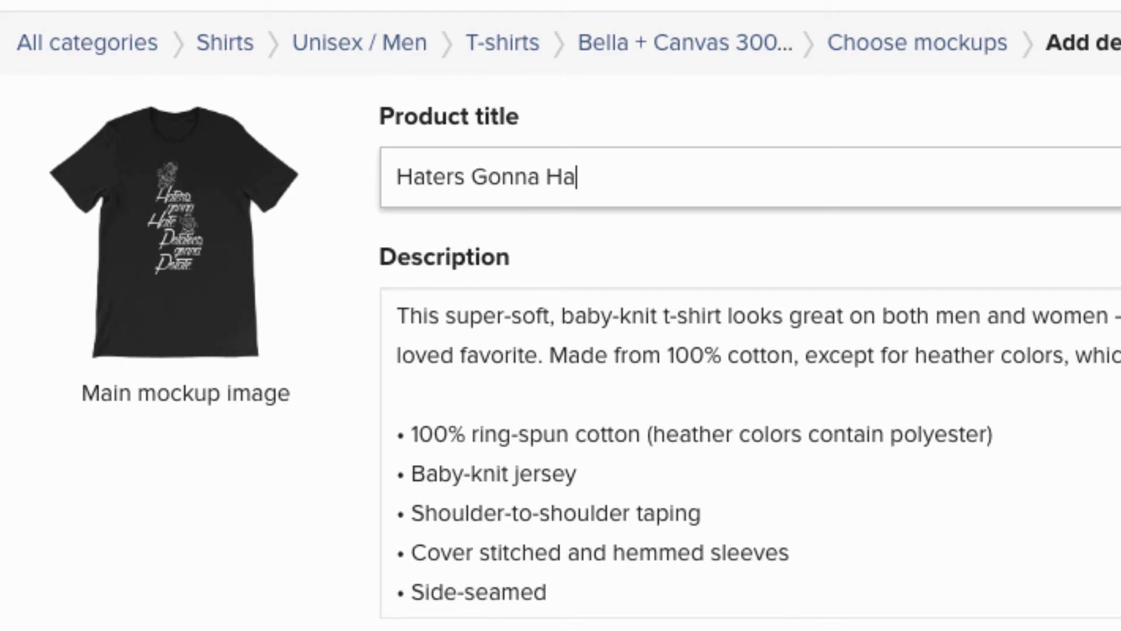
pyautogui.write('te tee')
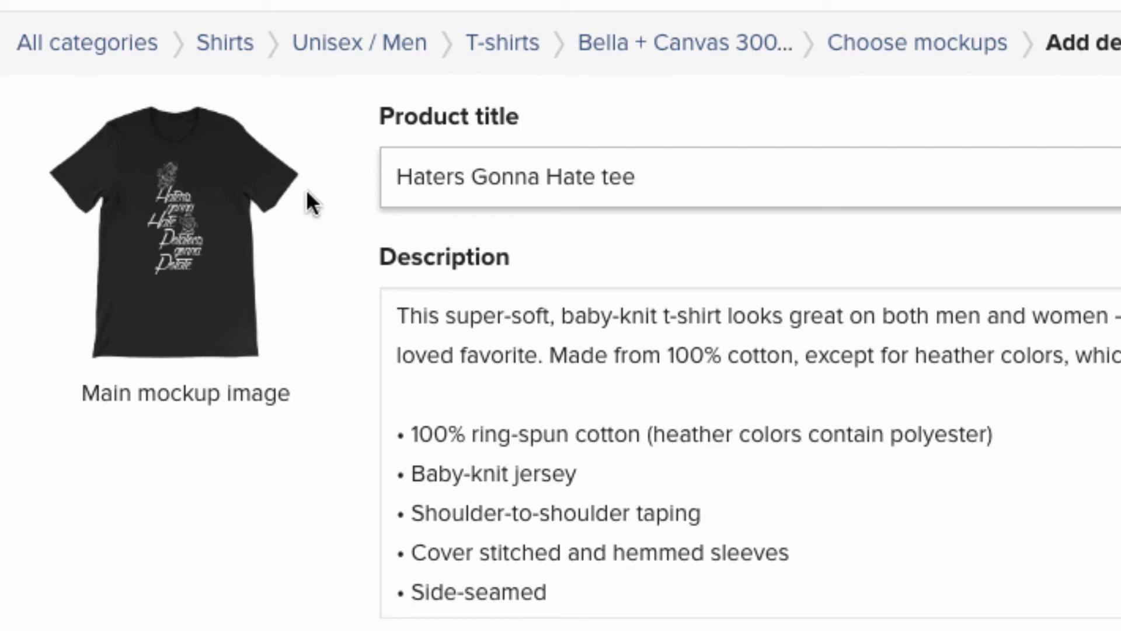
# Insert "Best T-shirt on the planet." at the start of the product description and proceed to pricing.
pyautogui.click(470, 333)
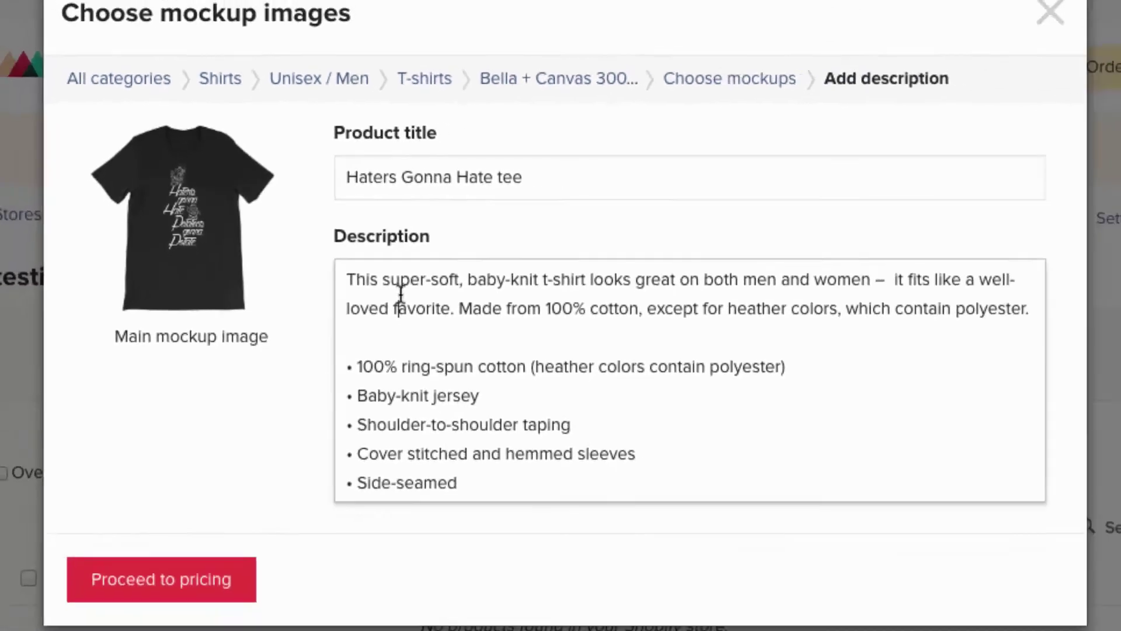
pyautogui.click(465, 280)
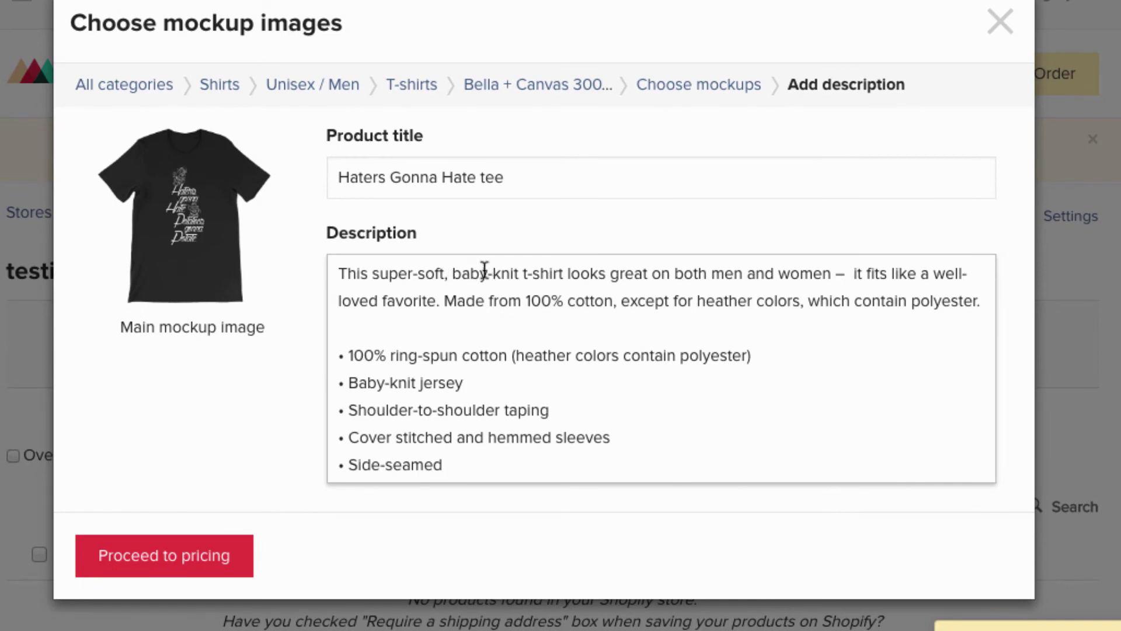
pyautogui.click(338, 275)
pyautogui.write('Best ')
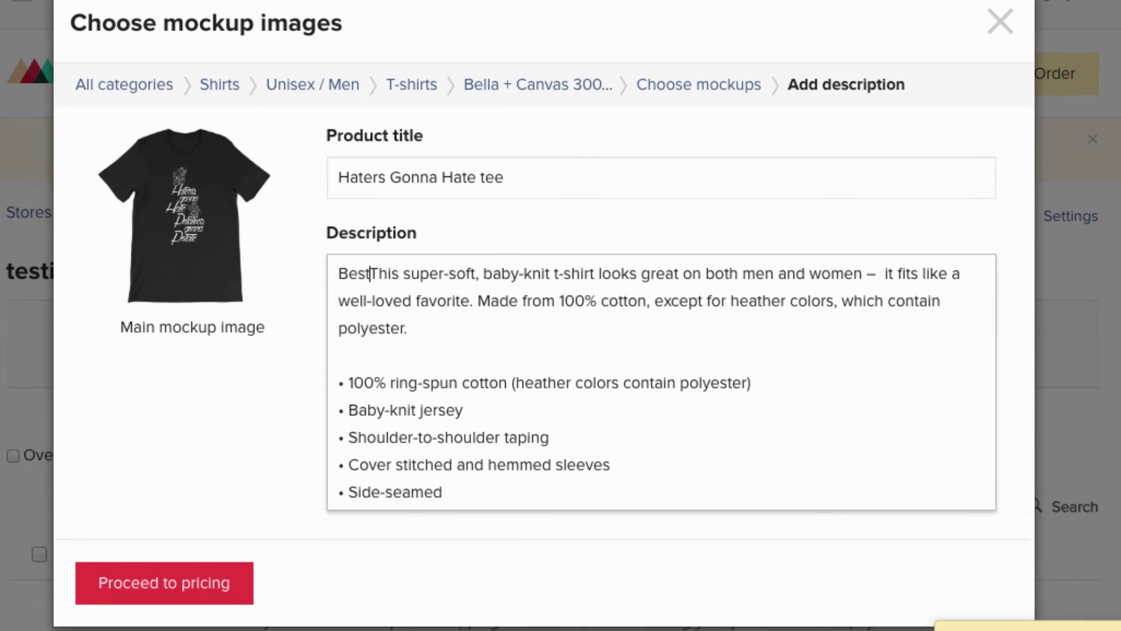
pyautogui.write('T-shirt ')
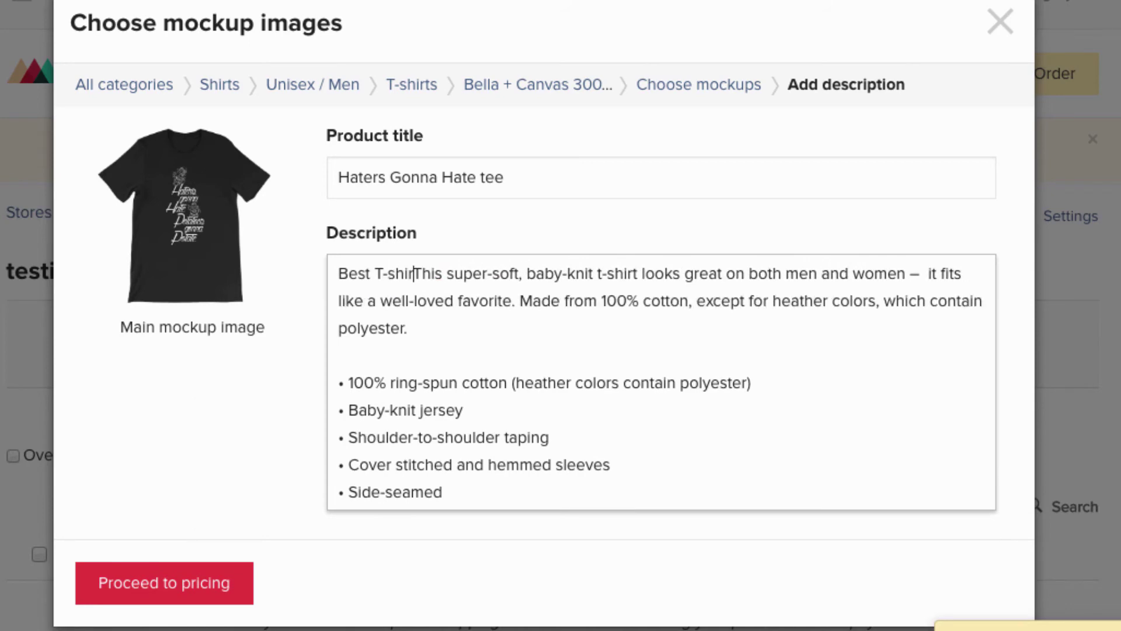
pyautogui.write('on the ')
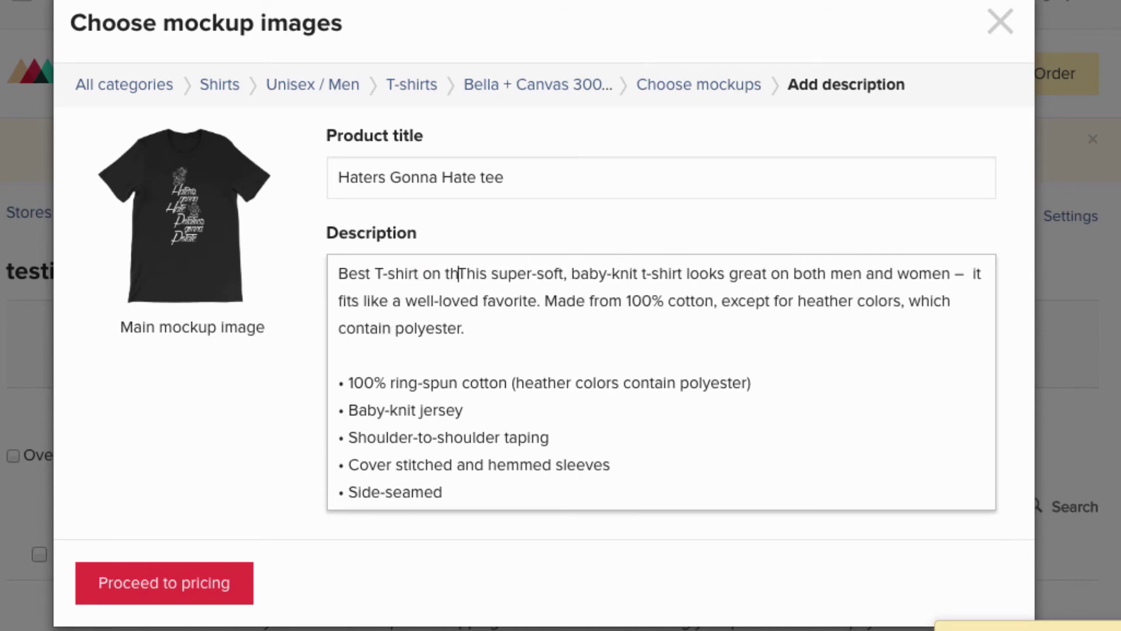
pyautogui.write('planet')
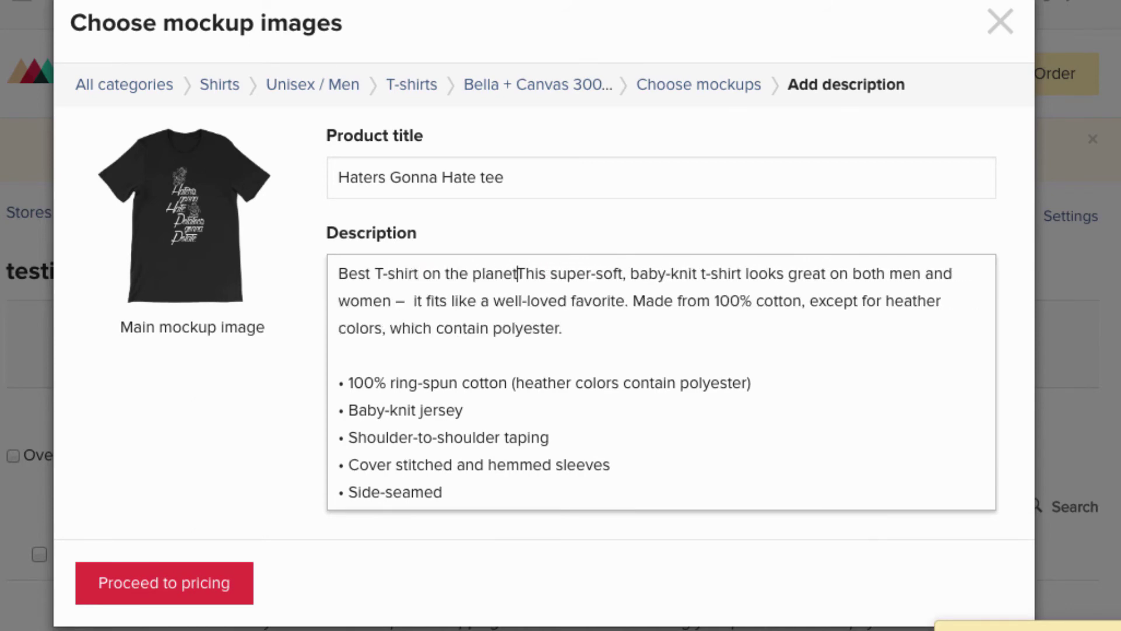
pyautogui.write('.')
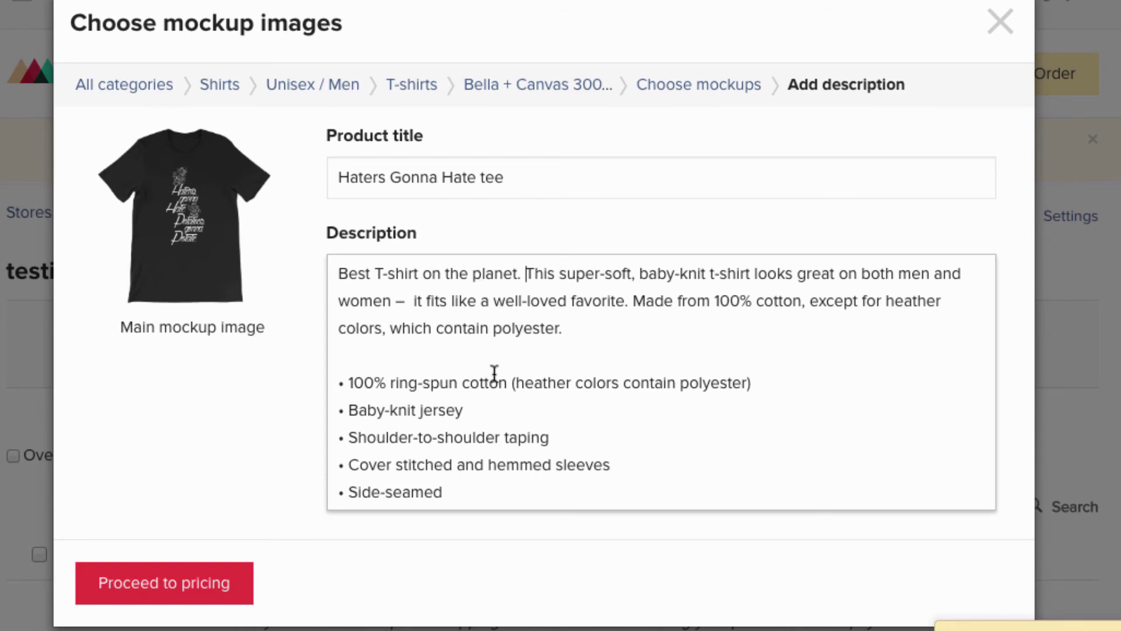
pyautogui.scroll(-1, 493, 374)
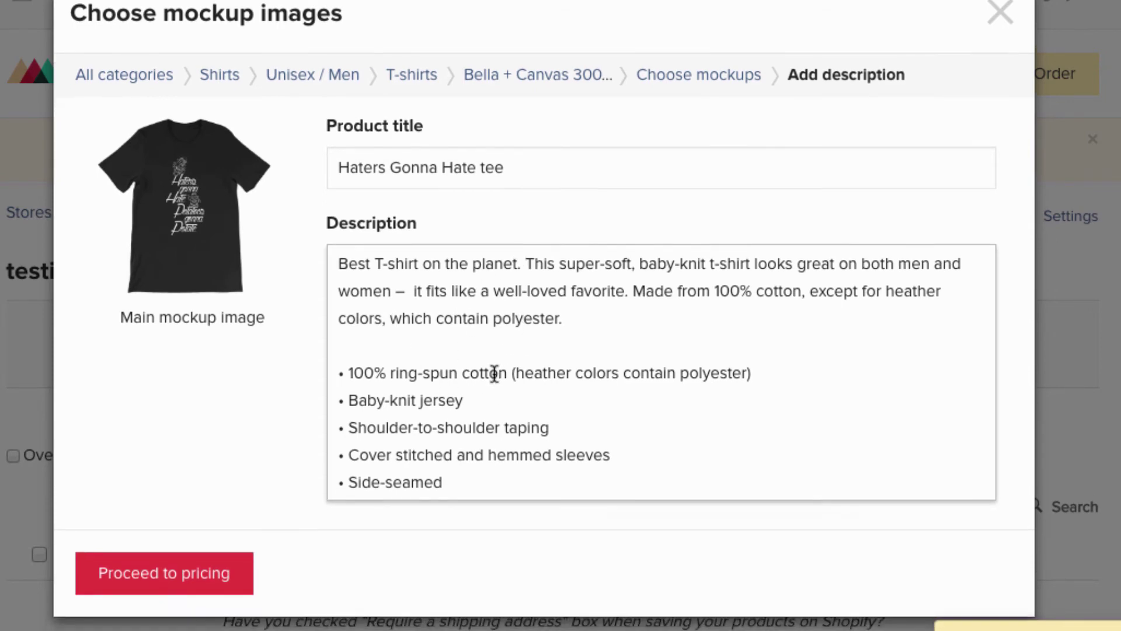
pyautogui.click(202, 579)
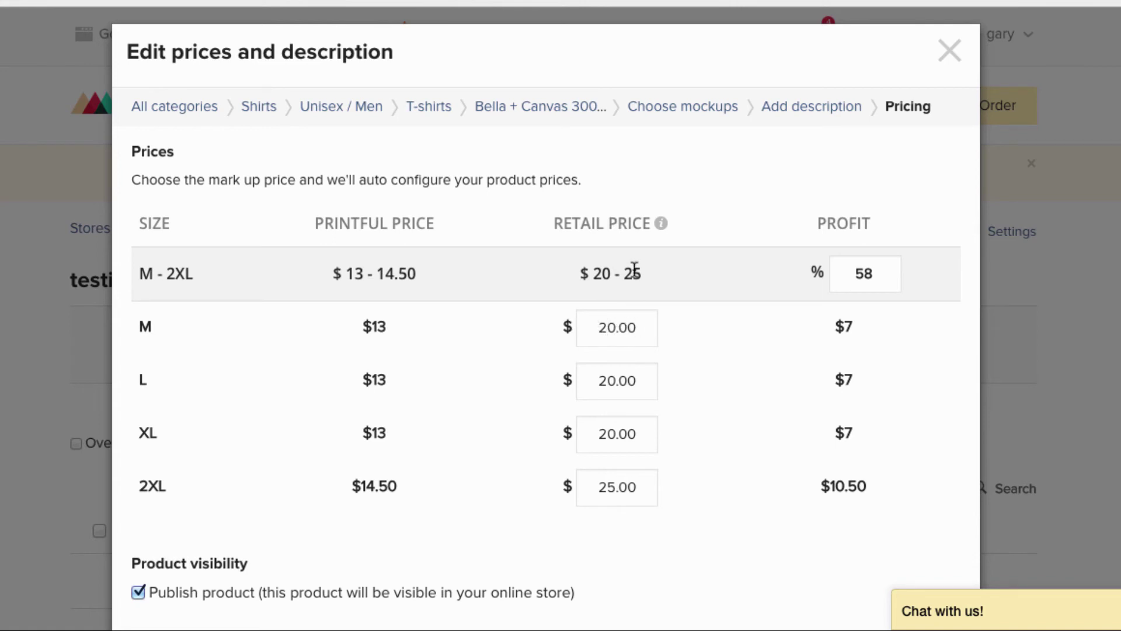
# Set the retail price of size M to $24.00.
pyautogui.click(635, 327)
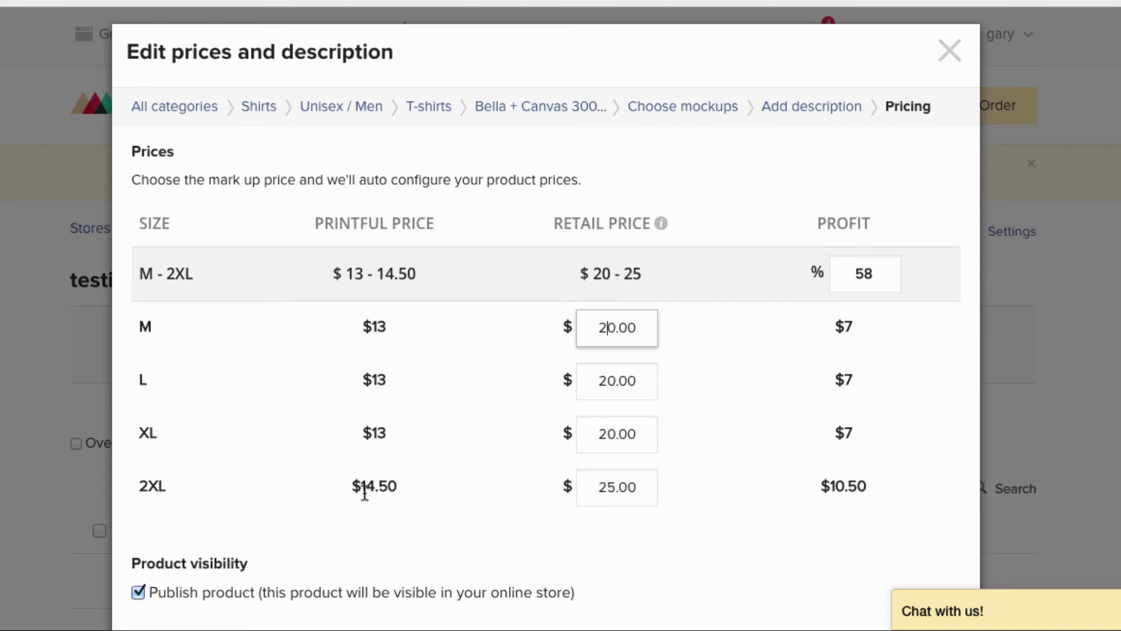
pyautogui.click(626, 489)
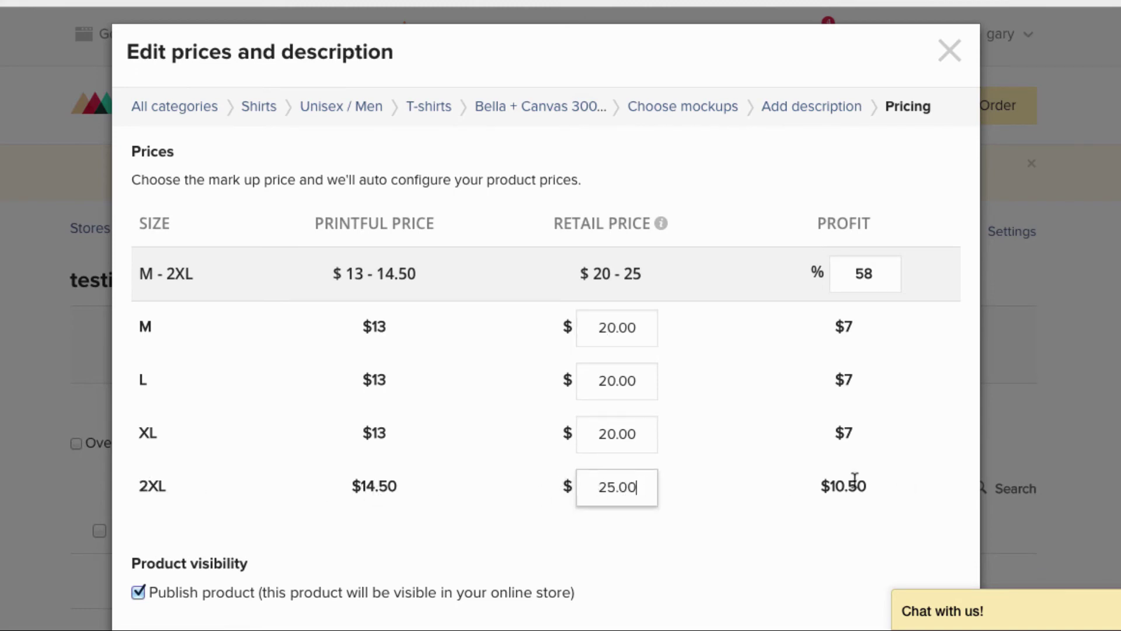
pyautogui.click(615, 326)
pyautogui.press('BackSpace')
pyautogui.write('4')
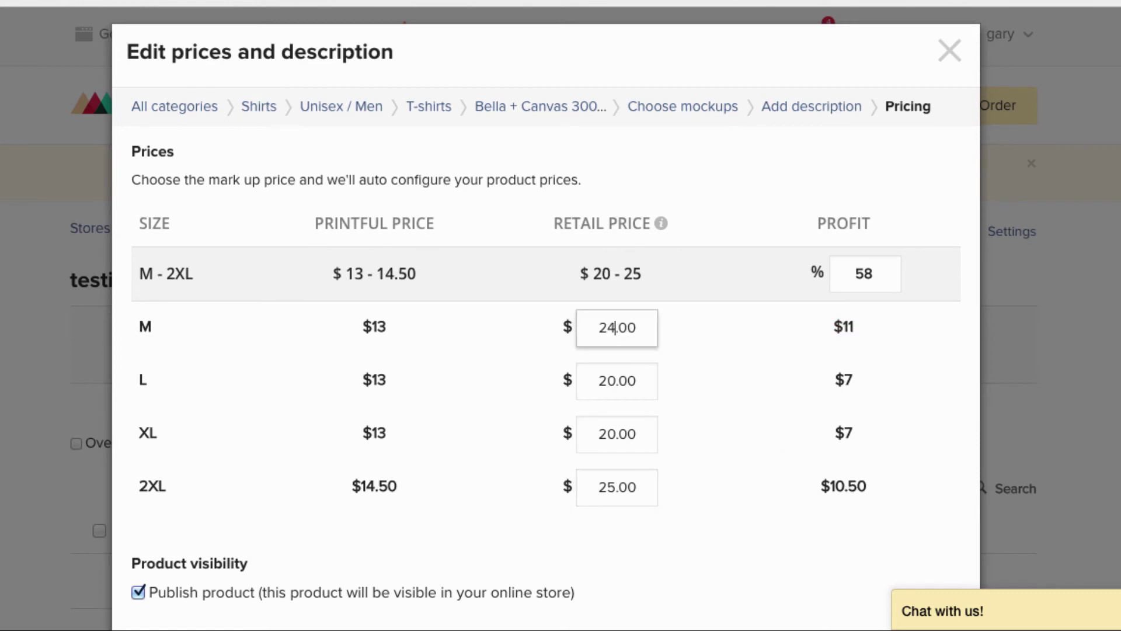
# Set the retail price of size M to $24.99.
pyautogui.click(634, 320)
pyautogui.press('BackSpace')
pyautogui.press('BackSpace')
pyautogui.press('BackSpace')
pyautogui.write('.99')
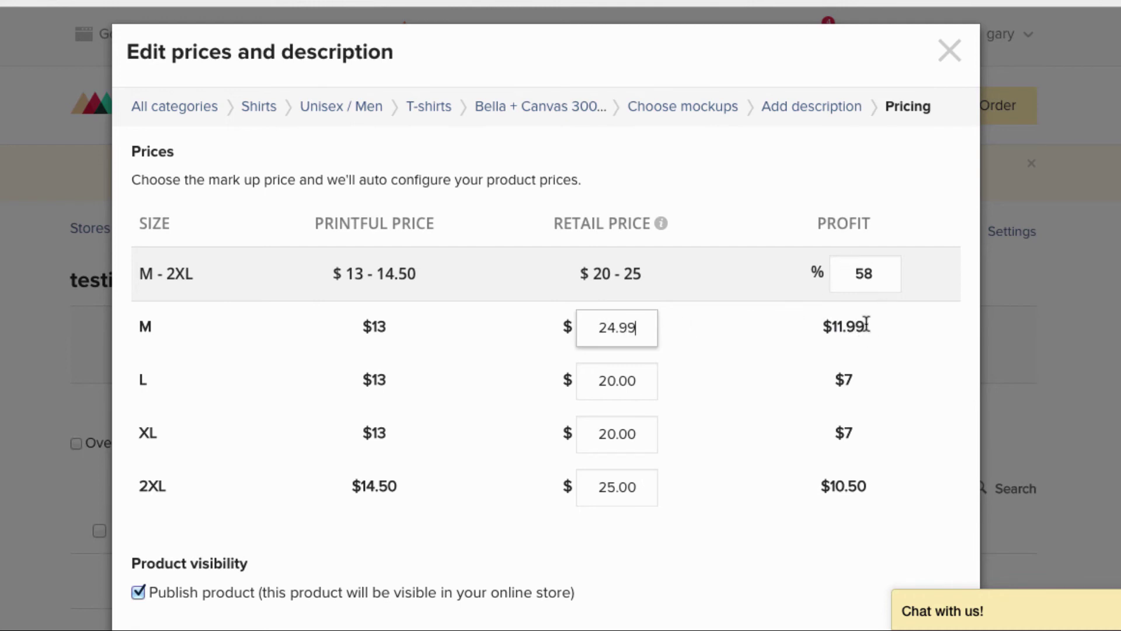
# Set the retail prices of sizes L, XL and 2XL to $24.99 each.
pyautogui.moveTo(643, 323); pyautogui.dragTo(602, 327)
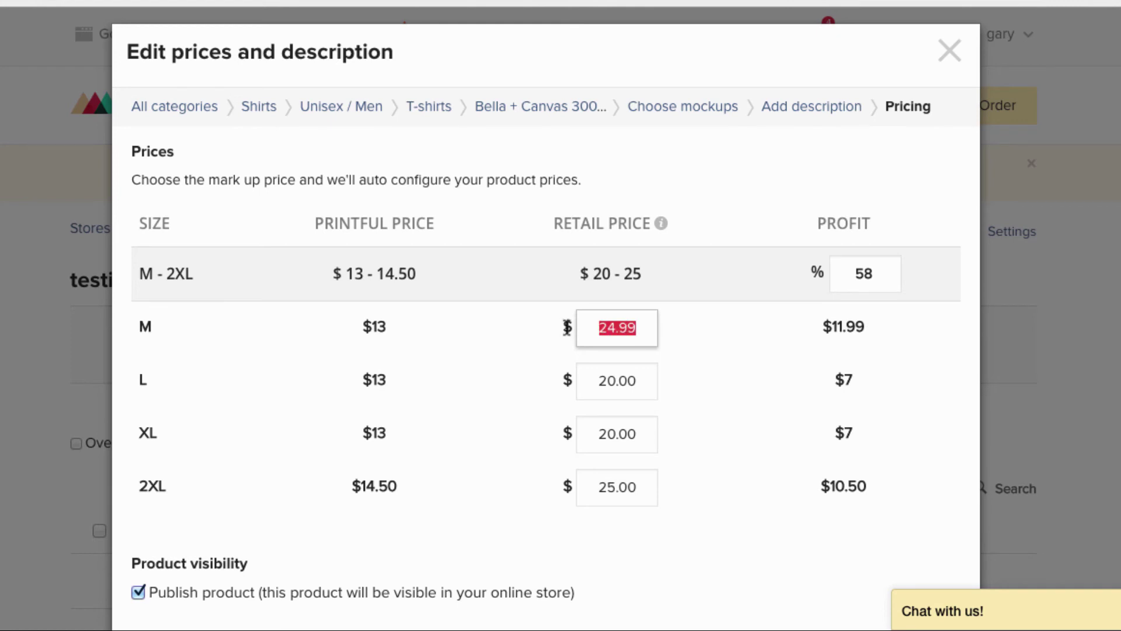
pyautogui.write('24.99')
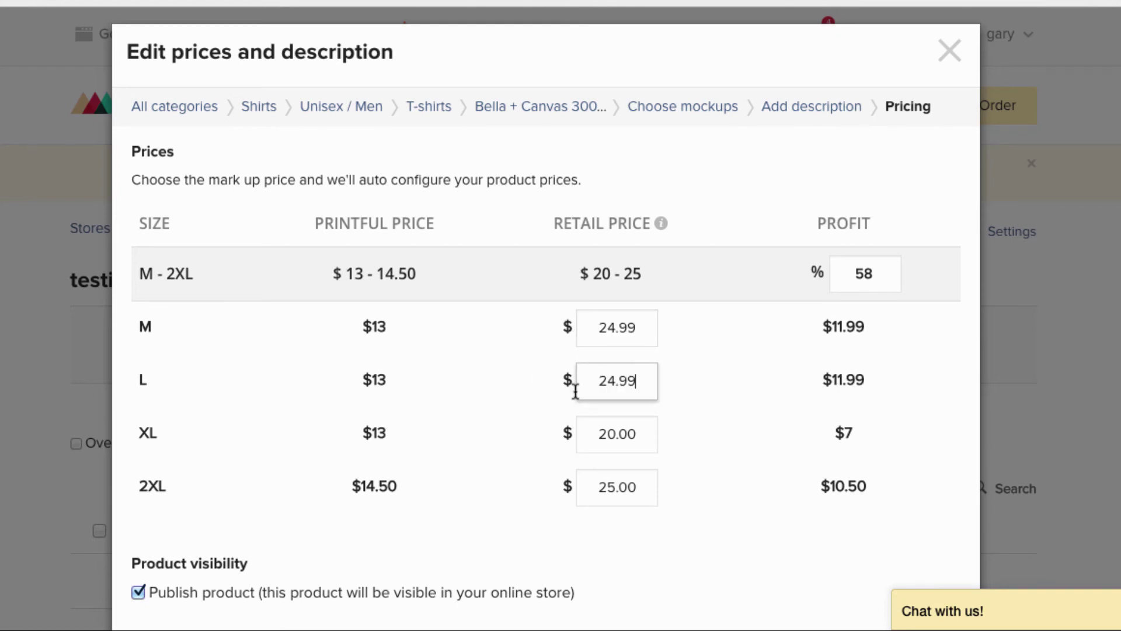
pyautogui.click(633, 433)
pyautogui.hotkey('ctrl', 'a')
pyautogui.write('24.99')
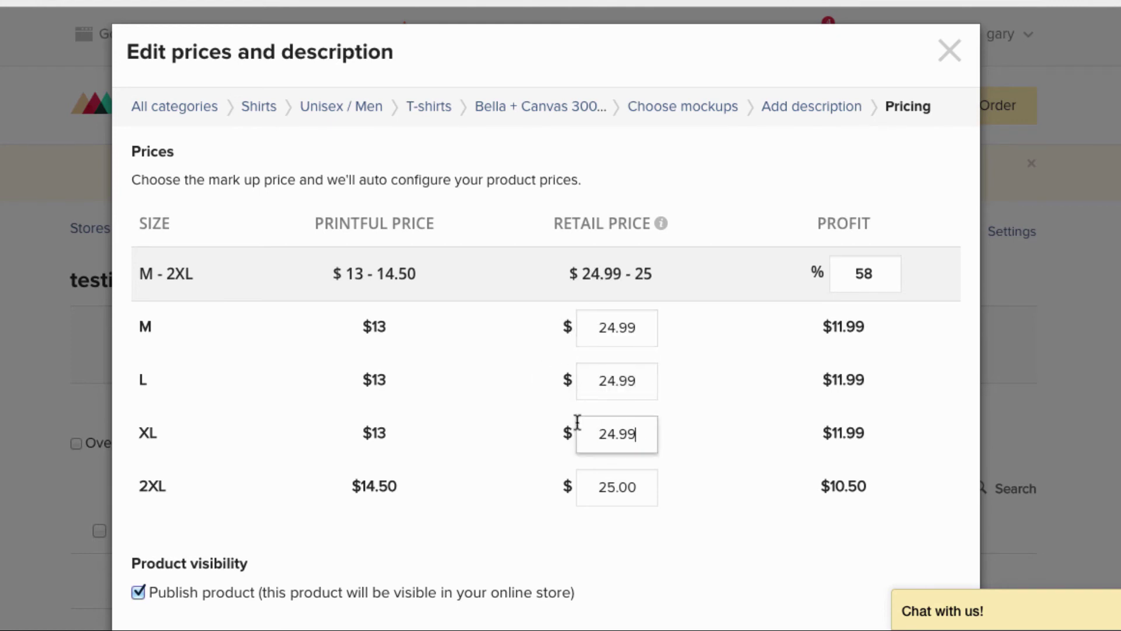
pyautogui.click(629, 486)
pyautogui.hotkey('ctrl', 'a')
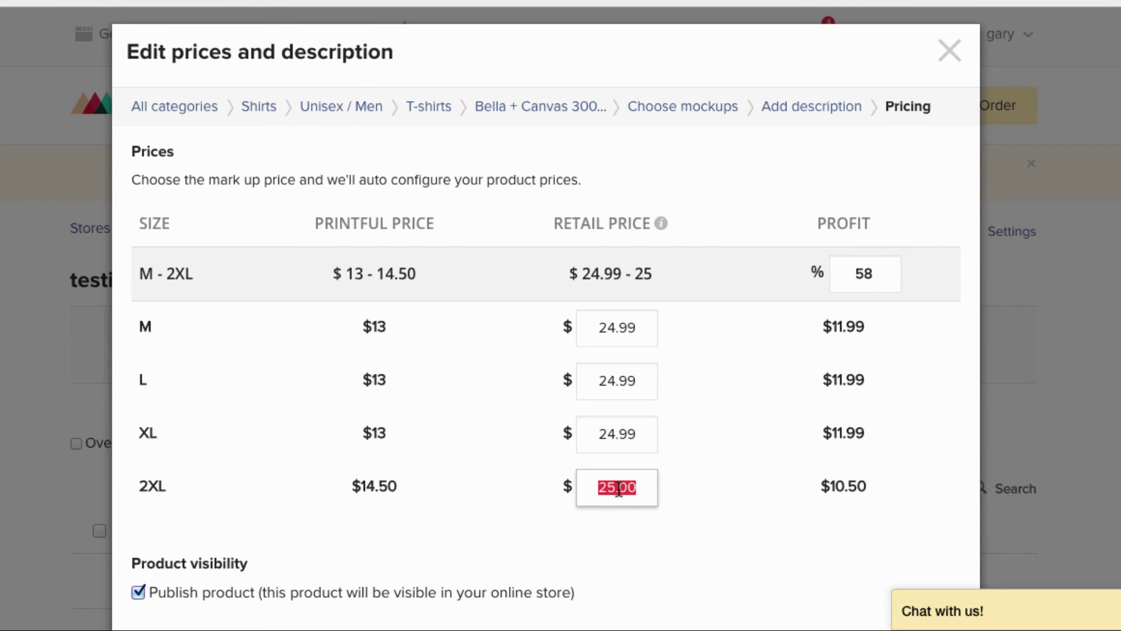
pyautogui.write('24.99')
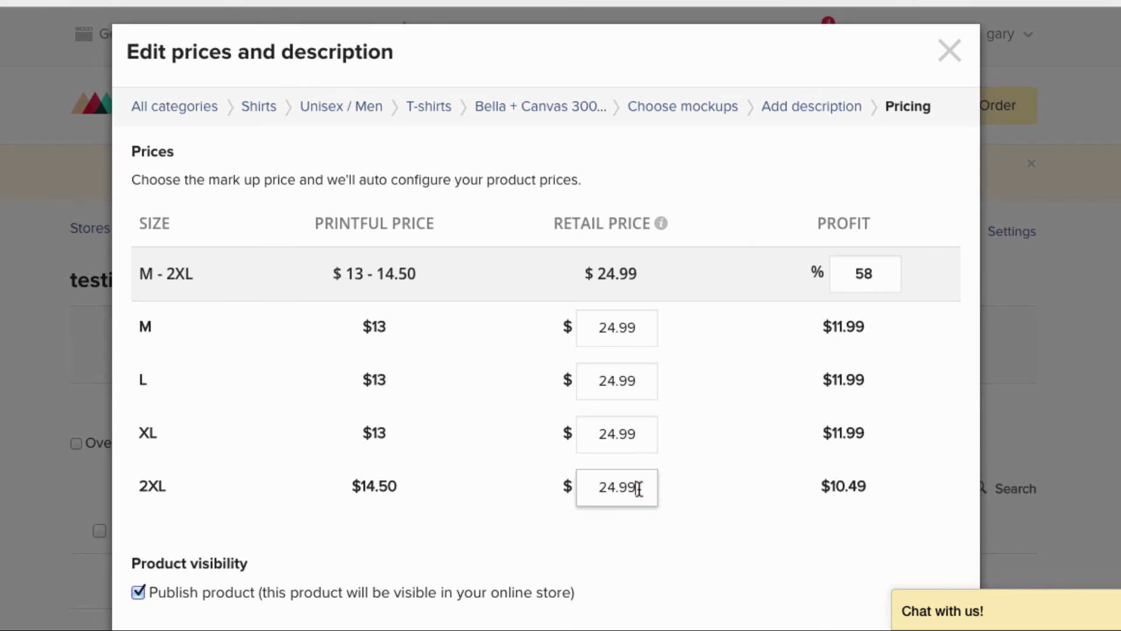
pyautogui.scroll(1, 876, 464)
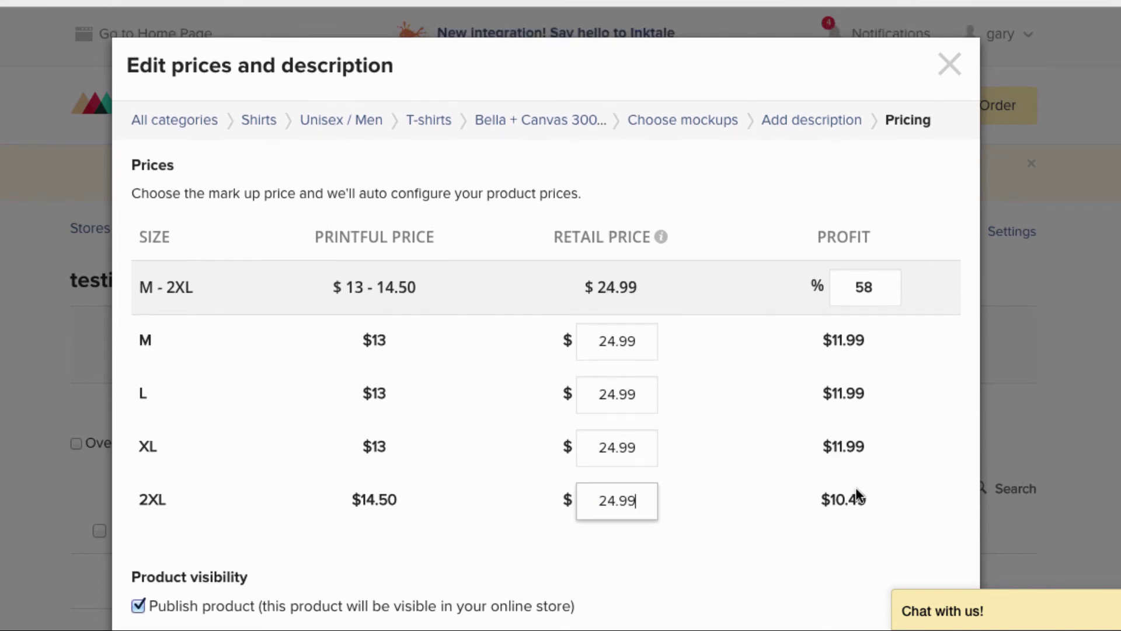
pyautogui.scroll(-1, 858, 496)
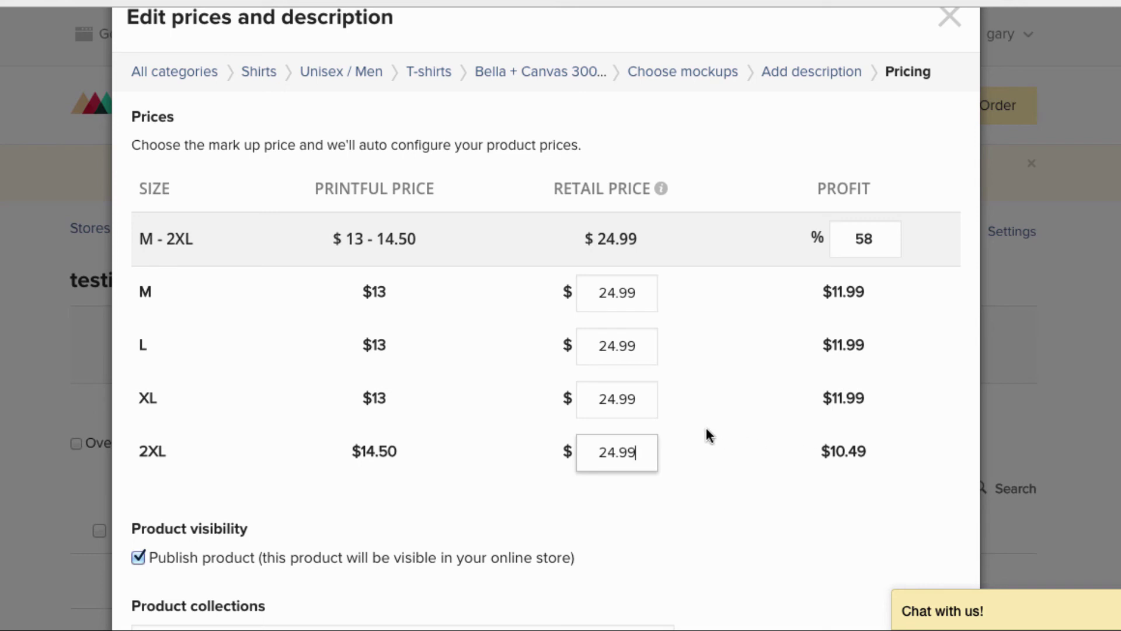
# Raise the retail price of size 2XL to $29.99.
pyautogui.moveTo(641, 442); pyautogui.dragTo(611, 448)
pyautogui.write('99')
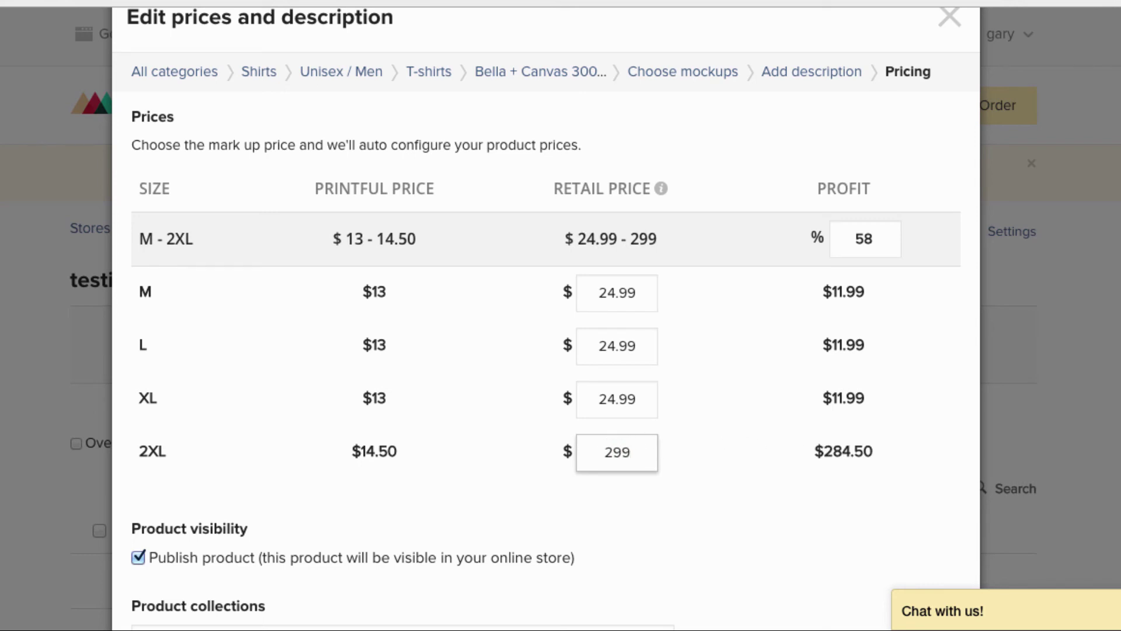
pyautogui.press('BackSpace')
pyautogui.write('/99')
pyautogui.press('BackSpace')
pyautogui.press('BackSpace')
pyautogui.press('BackSpace')
pyautogui.write('.99')
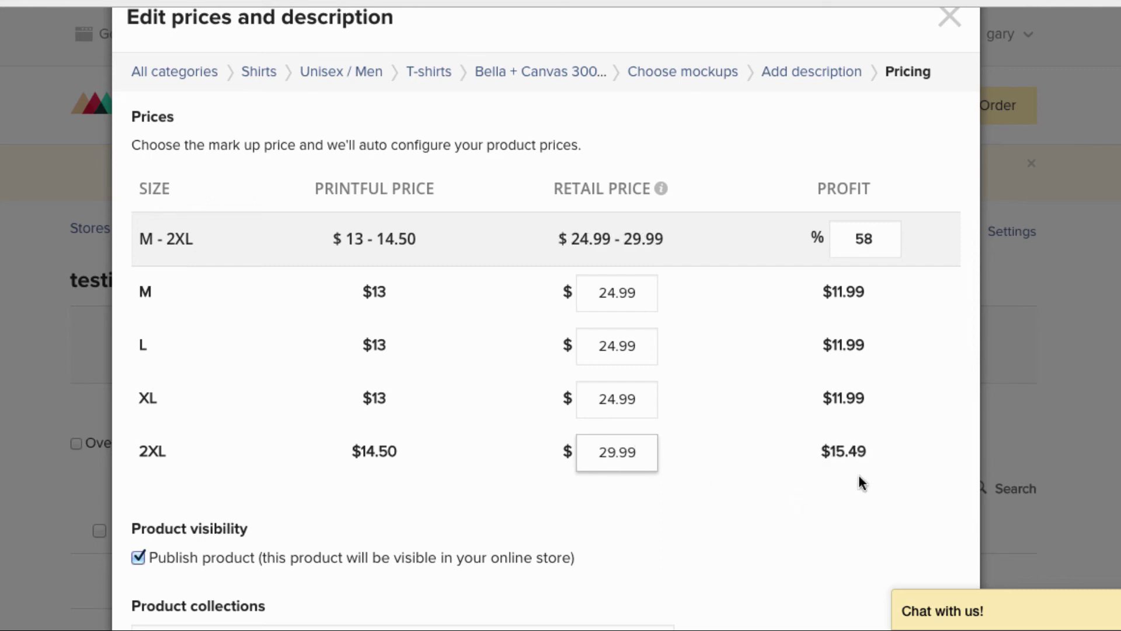
# Set the retail price of size 2XL back to $24.99.
pyautogui.press('BackSpace')
pyautogui.press('BackSpace')
pyautogui.press('BackSpace')
pyautogui.press('BackSpace')
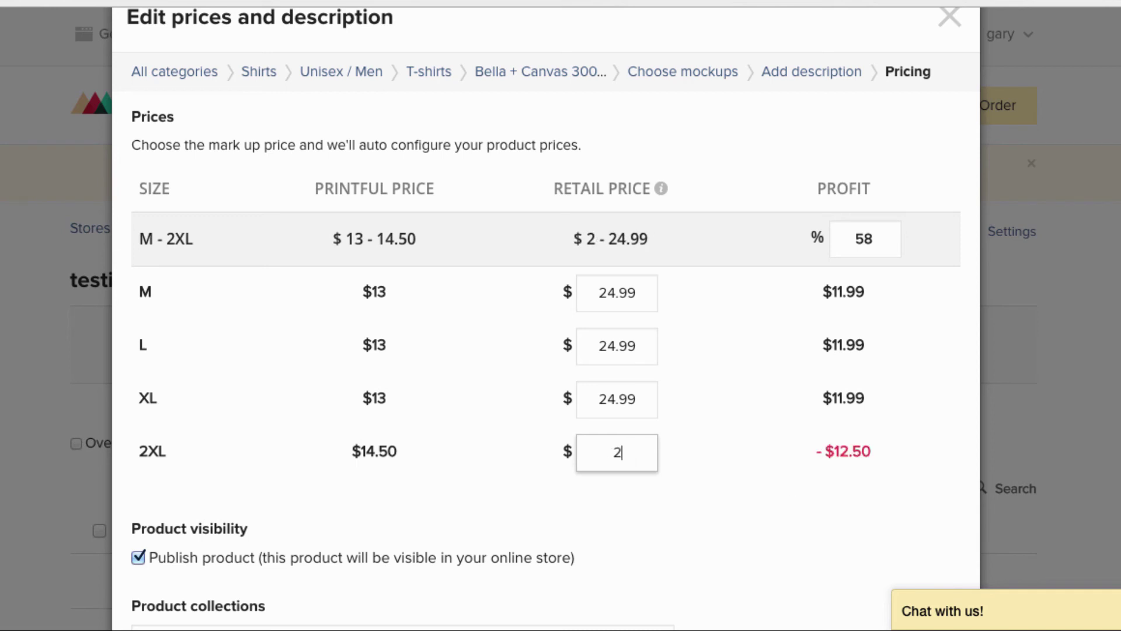
pyautogui.write('4.99')
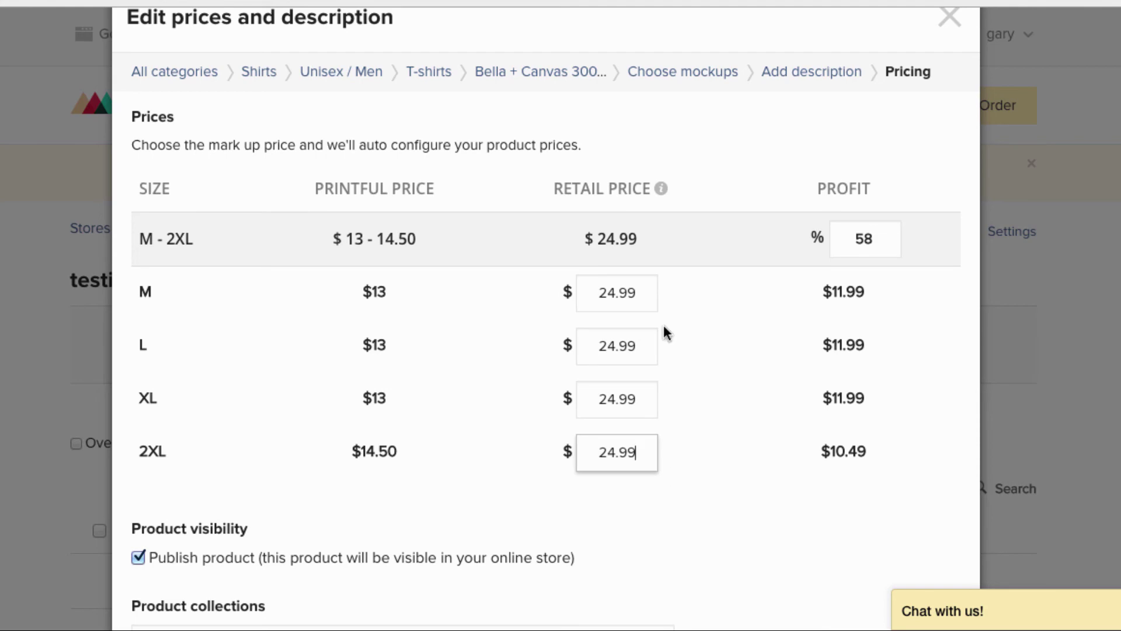
# Assign the product to the Home page collection and submit it to the store.
pyautogui.scroll(1, 665, 328)
pyautogui.scroll(-5, 664, 329)
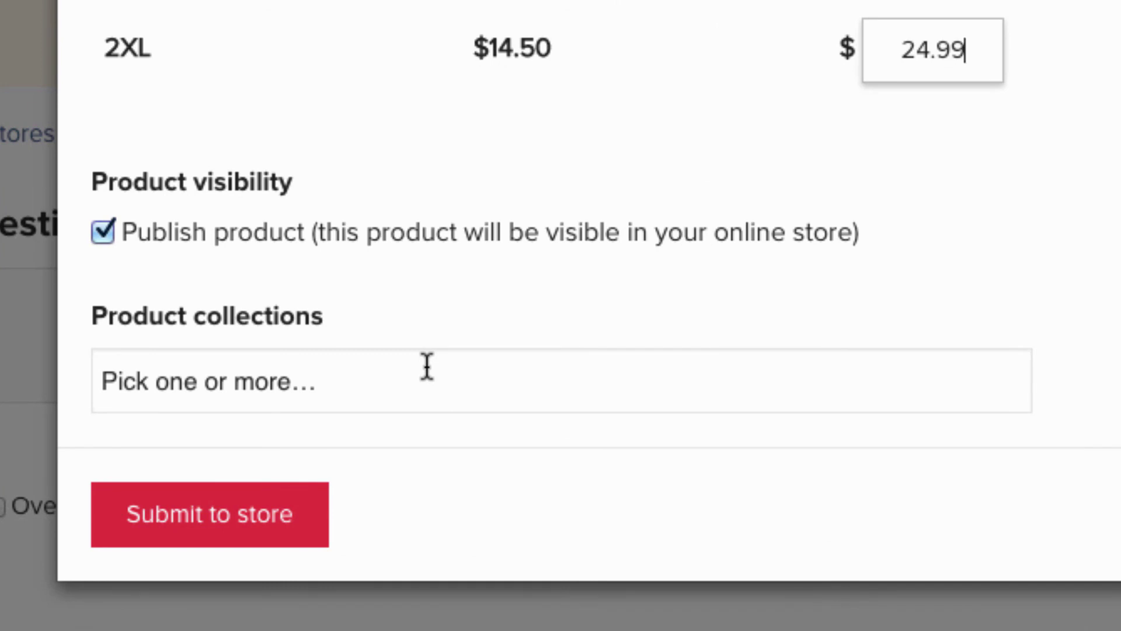
pyautogui.click(373, 394)
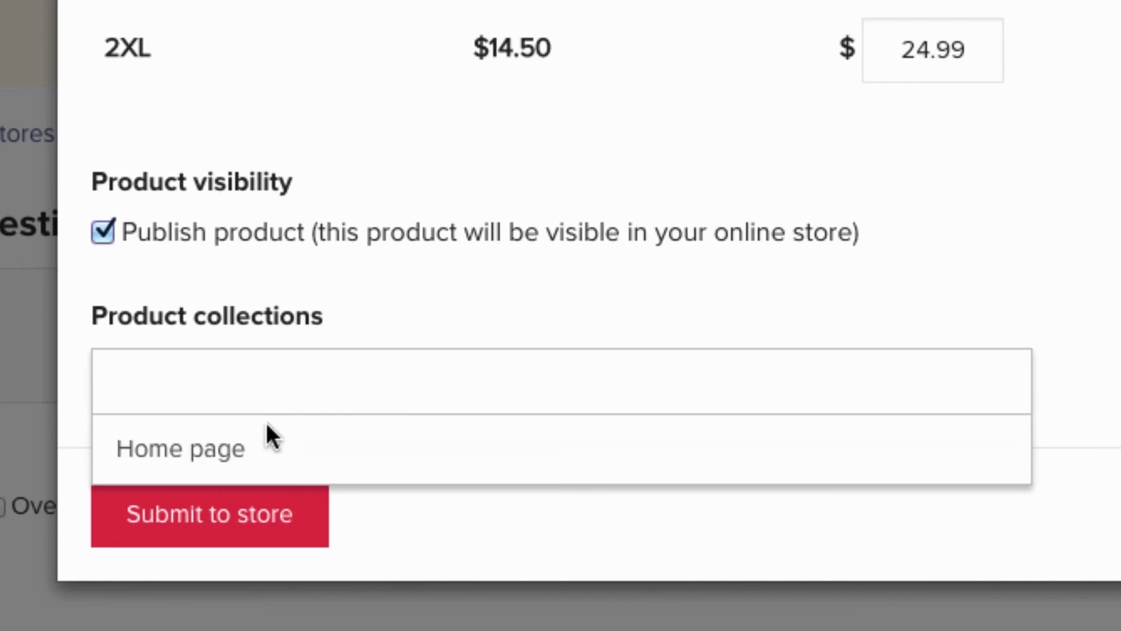
pyautogui.click(240, 448)
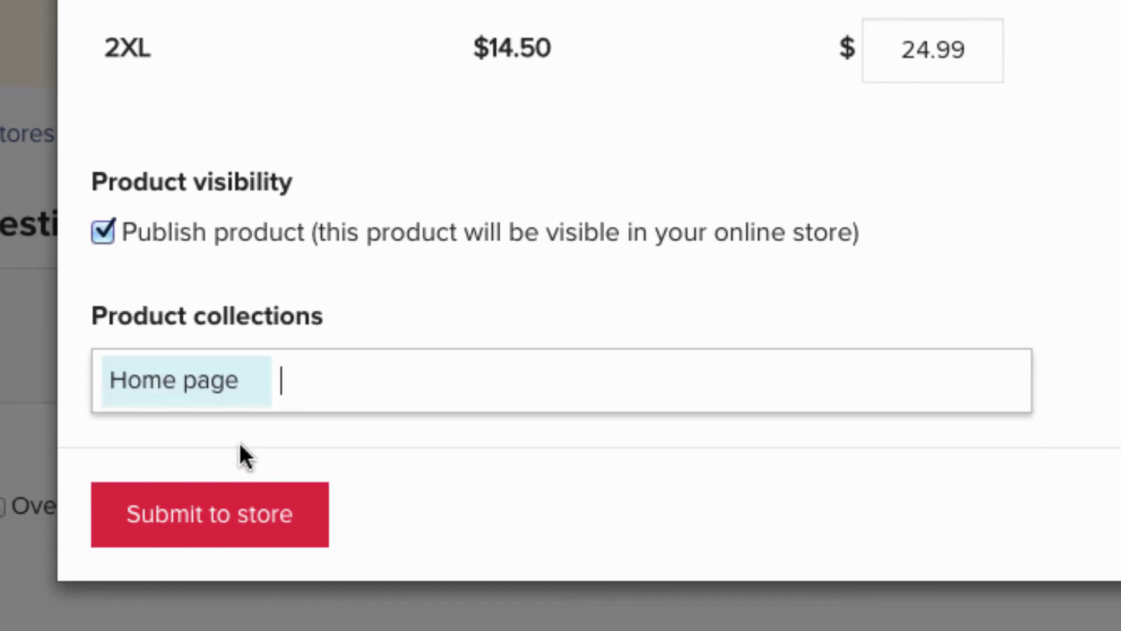
pyautogui.scroll(2, 522, 471)
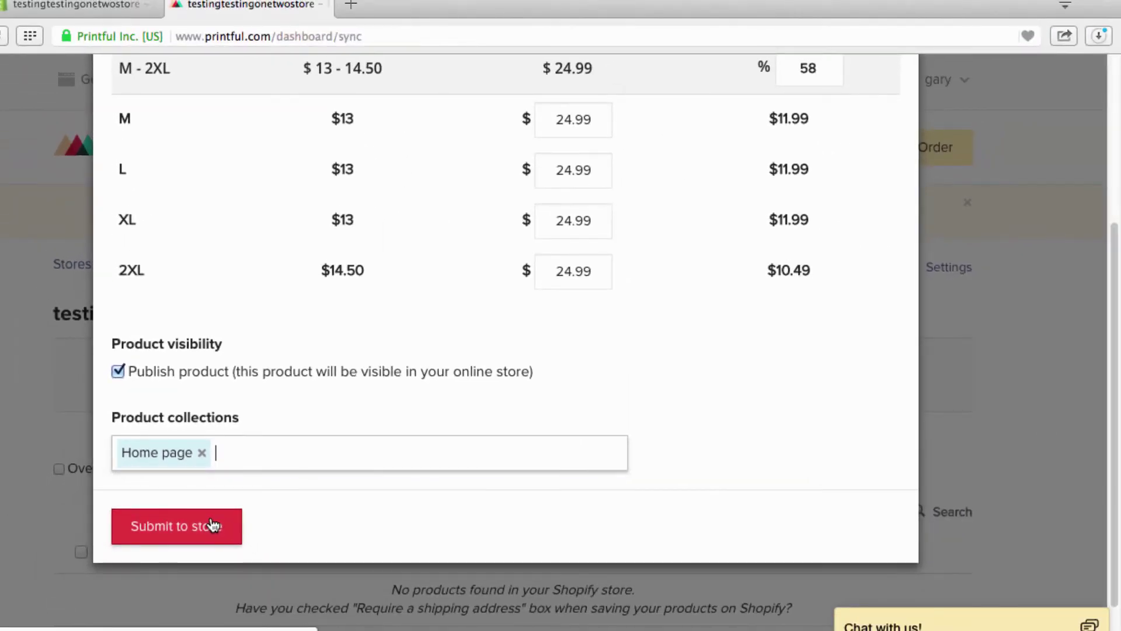
pyautogui.click(212, 526)
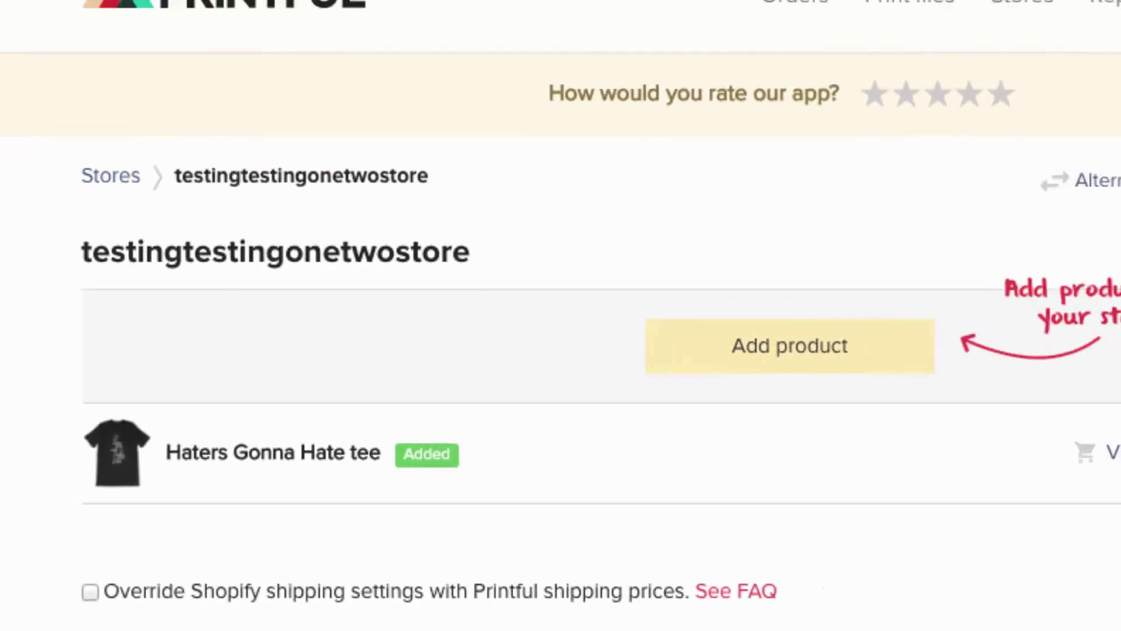
# Switch to the Shopify admin and open the list of all products to check for the new tee.
pyautogui.click(197, 21)
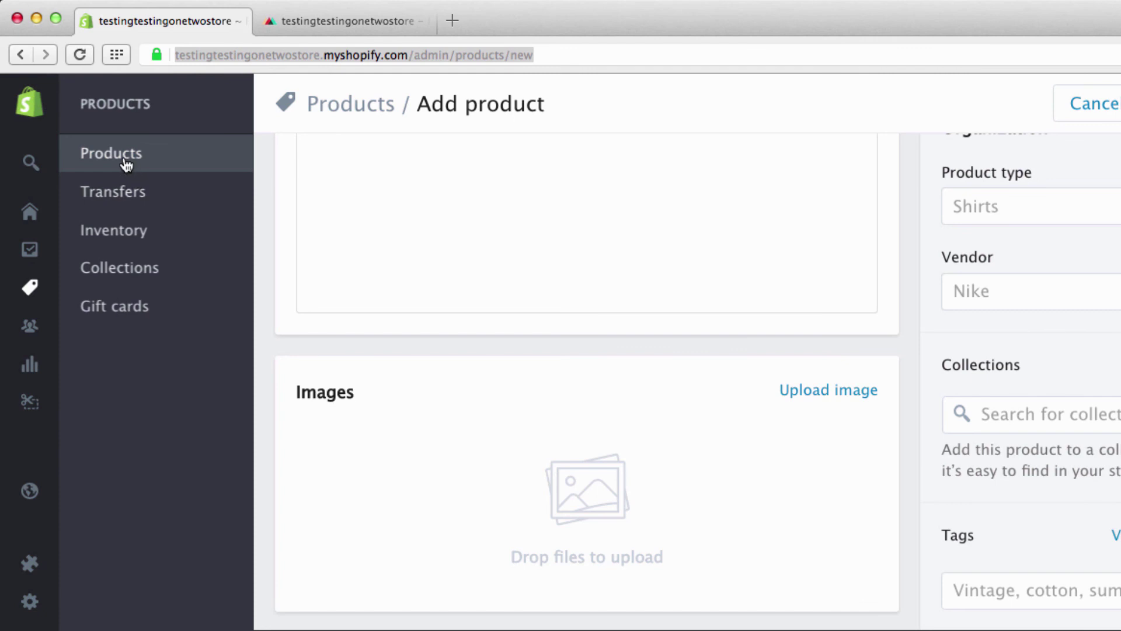
pyautogui.scroll(3, 295, 186)
pyautogui.scroll(2, 295, 186)
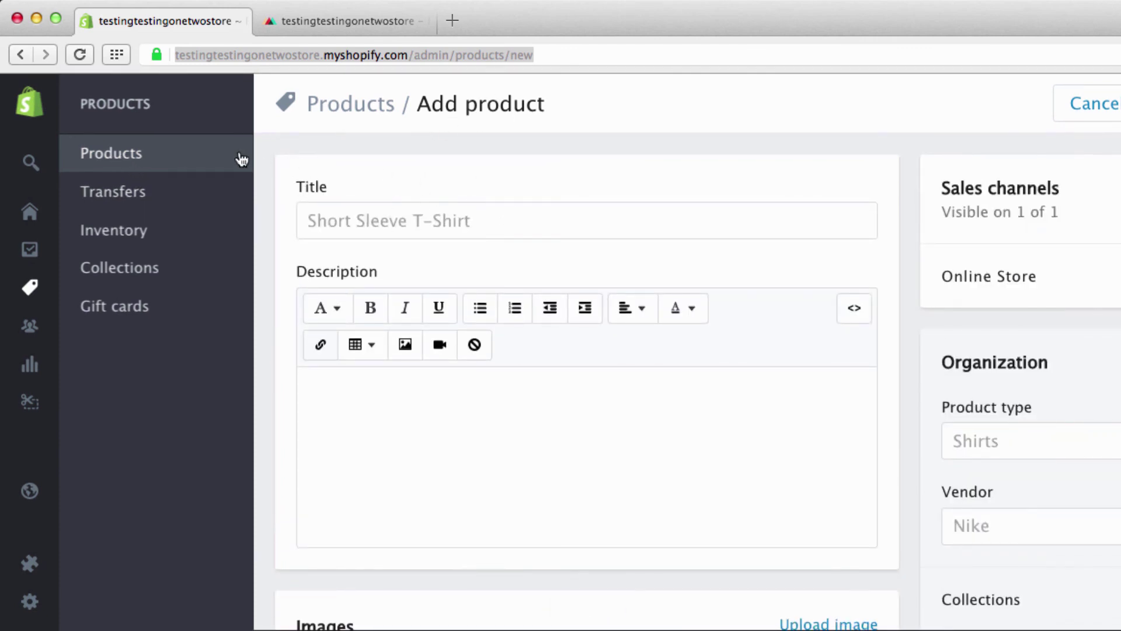
pyautogui.click(111, 154)
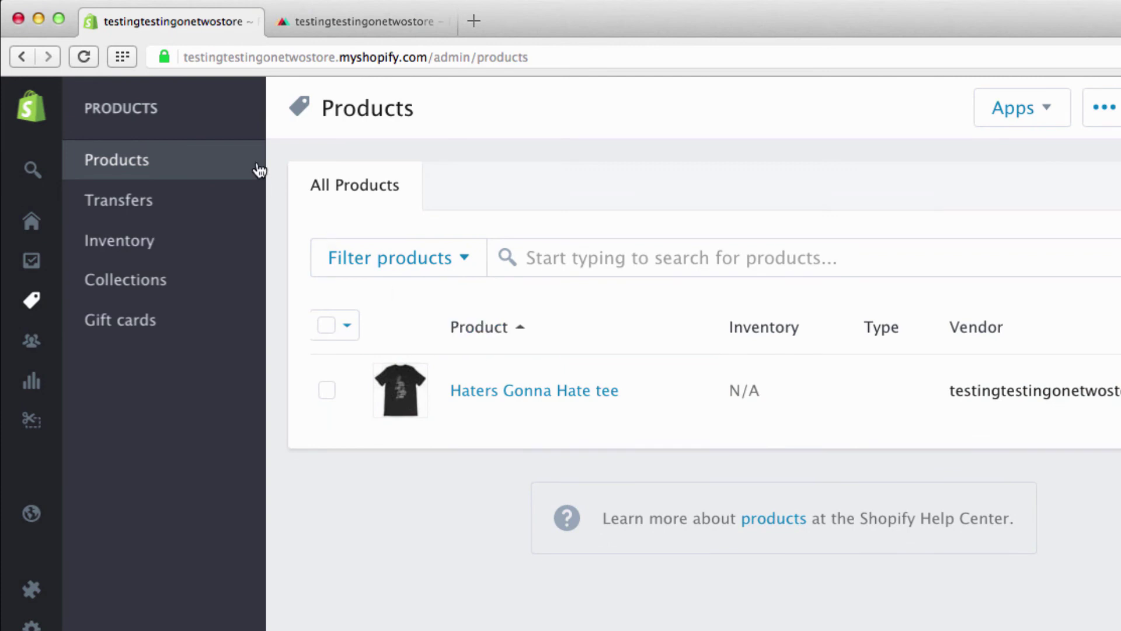
# Open the online store's Tshirthelpdesk-Shopify-Theme for customizing and dismiss the newsletter popup in its preview.
pyautogui.moveTo(37, 485)
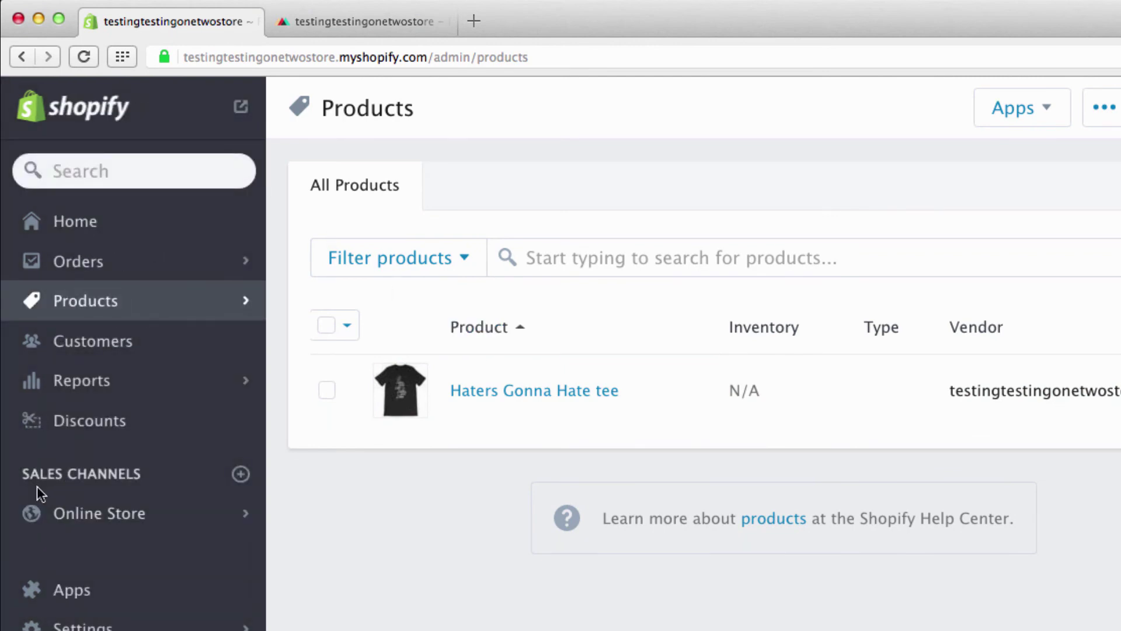
pyautogui.click(106, 515)
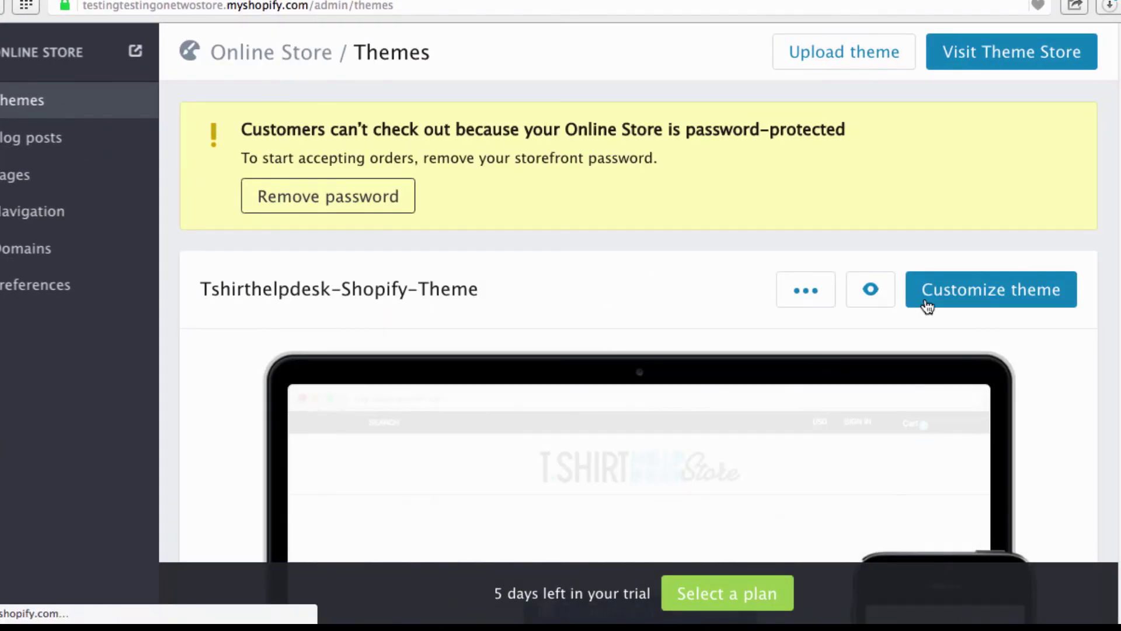
pyautogui.click(994, 293)
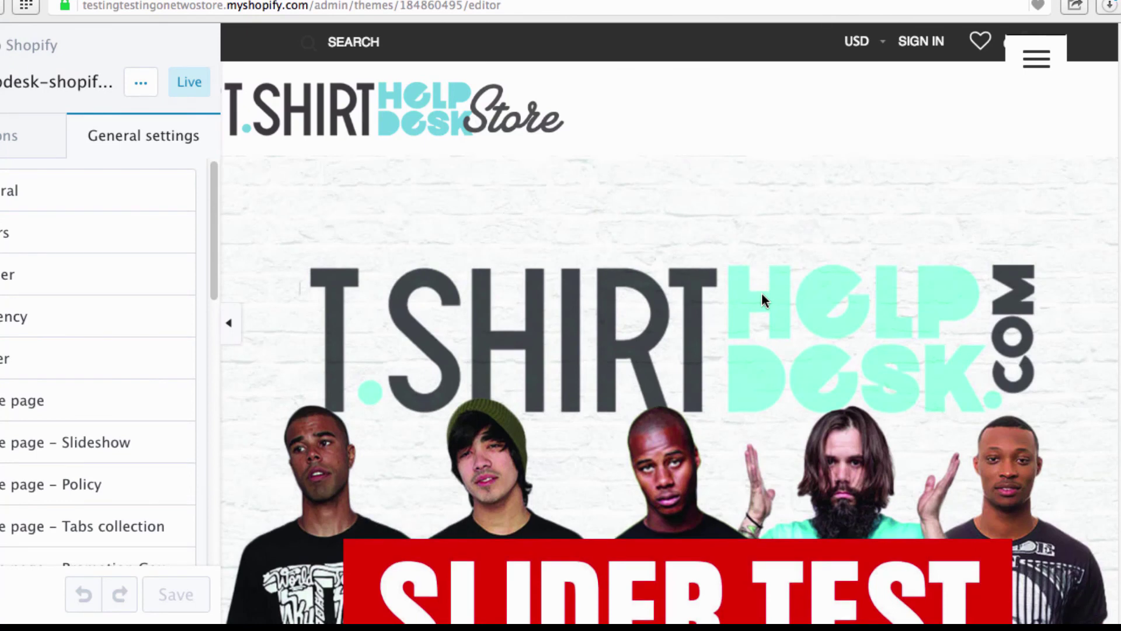
pyautogui.scroll(-3, 761, 299)
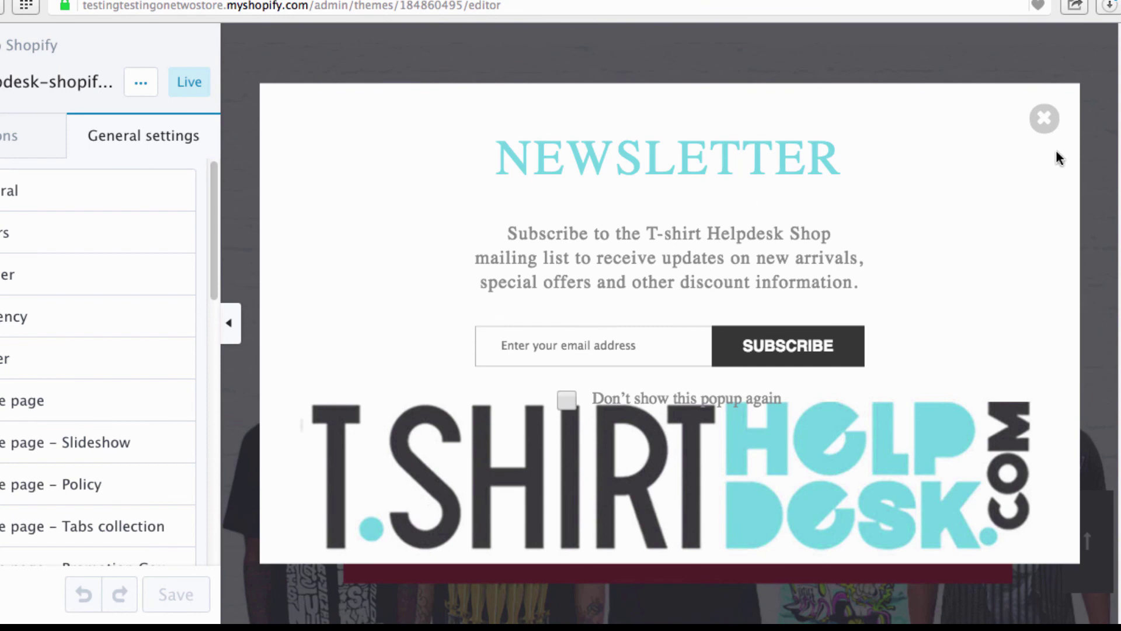
pyautogui.click(1044, 125)
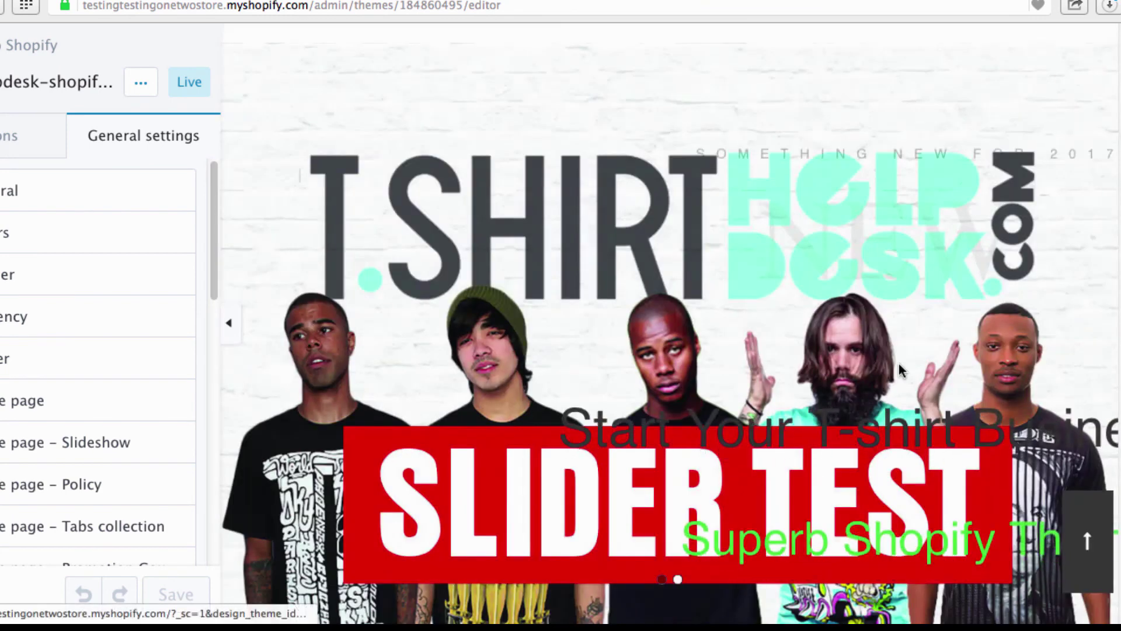
# Examine how the Haters Gonna Hate tee is presented in the storefront preview's Featured Products section.
pyautogui.scroll(-8, 899, 398)
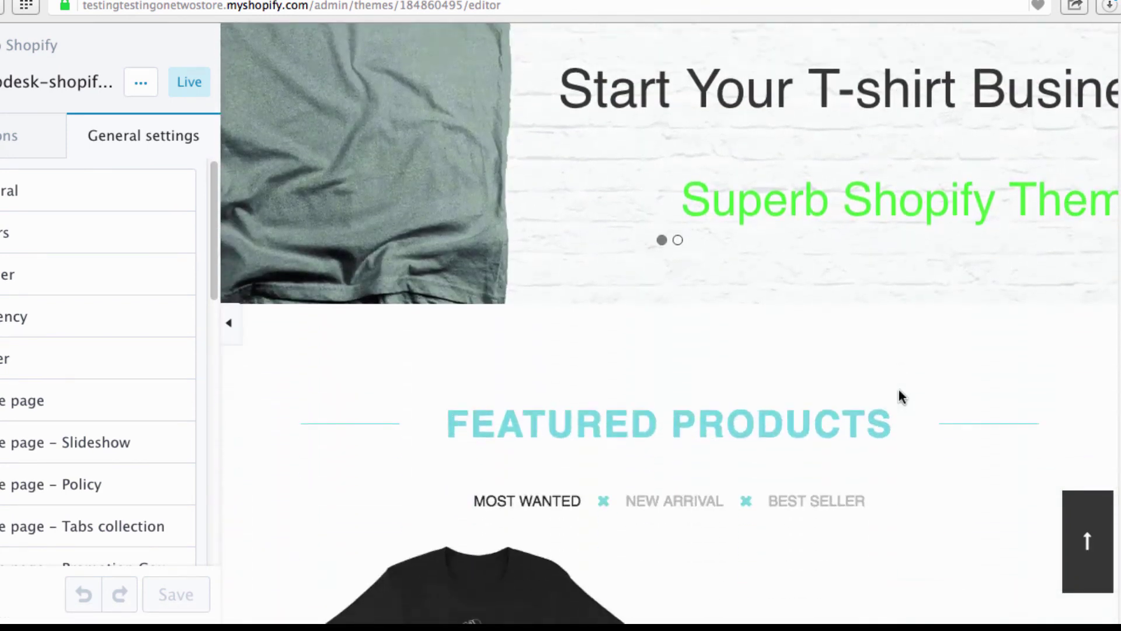
pyautogui.scroll(-3, 902, 397)
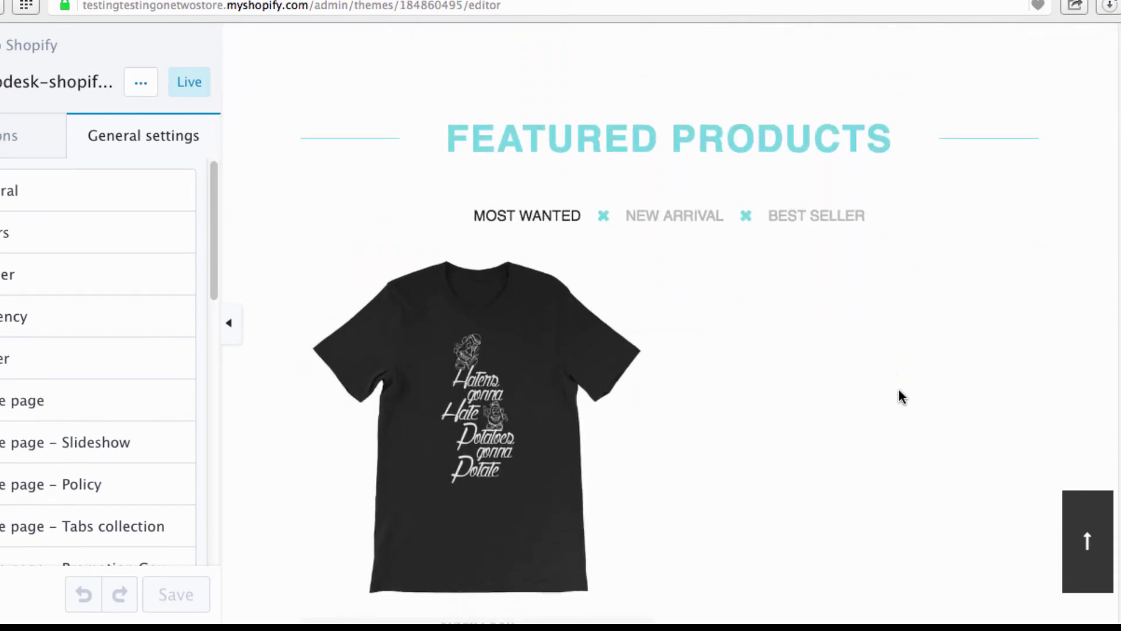
pyautogui.scroll(-1, 901, 397)
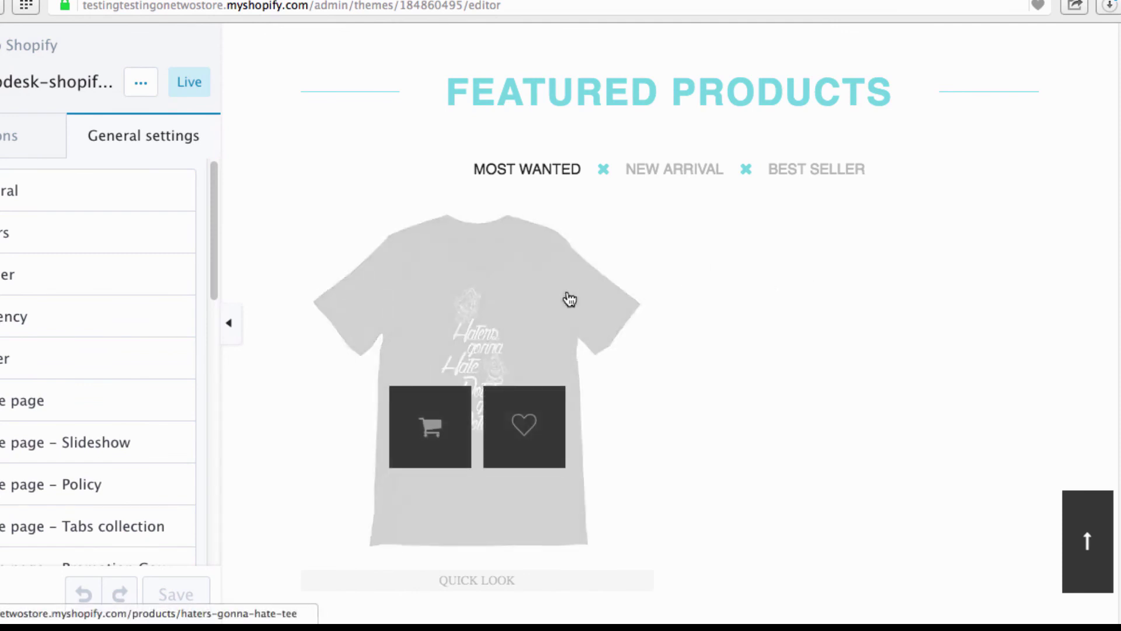
pyautogui.scroll(-1, 791, 353)
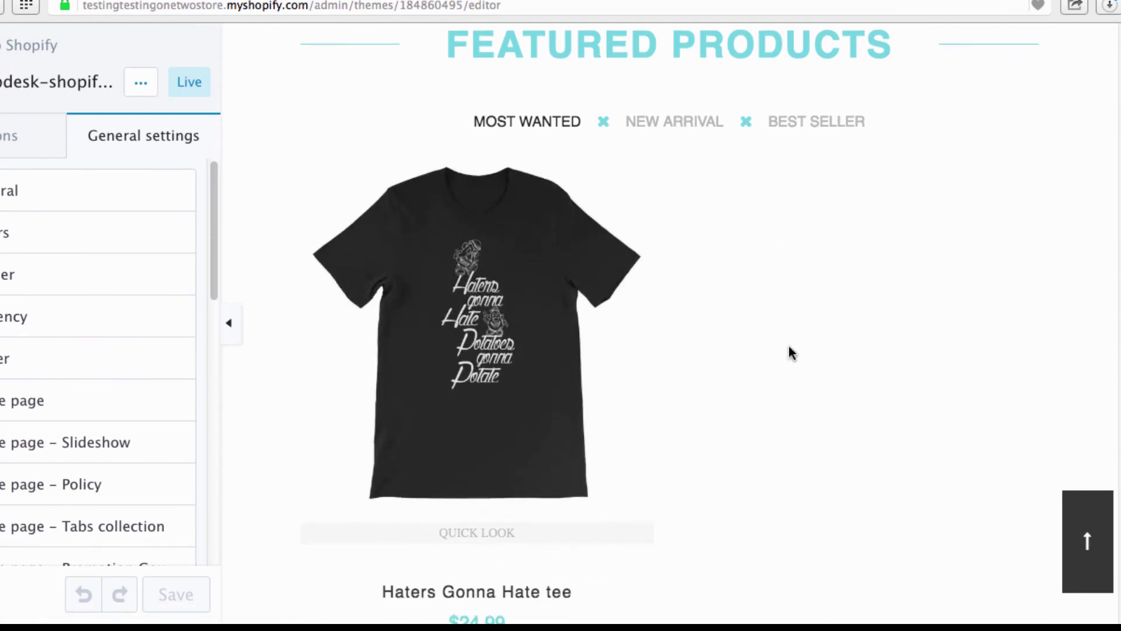
pyautogui.scroll(-1, 791, 353)
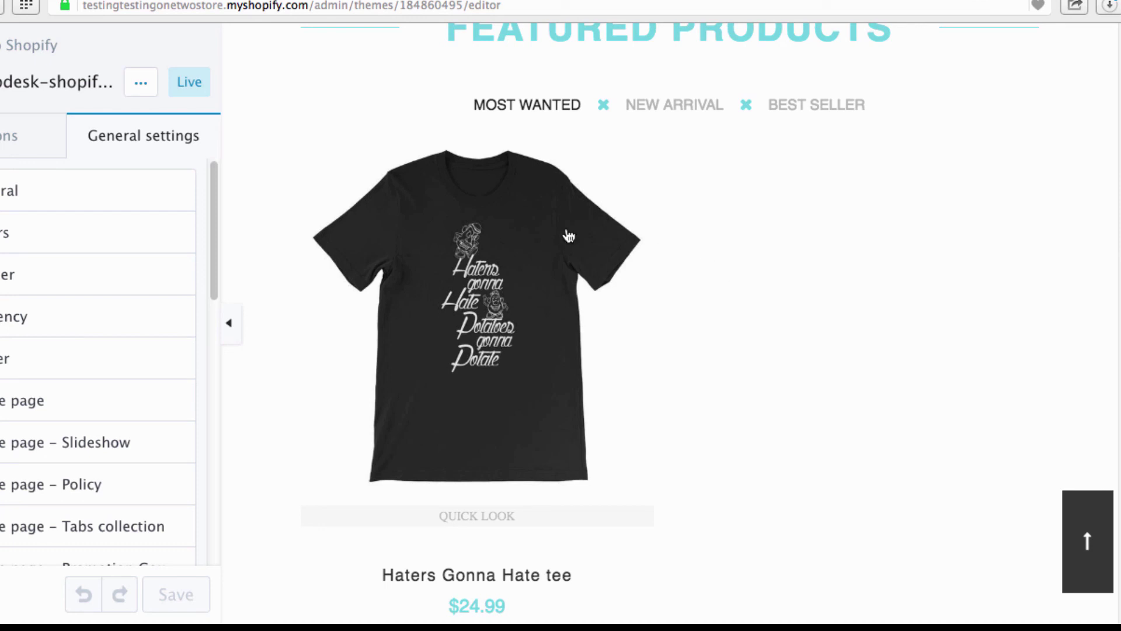
pyautogui.moveTo(426, 227)
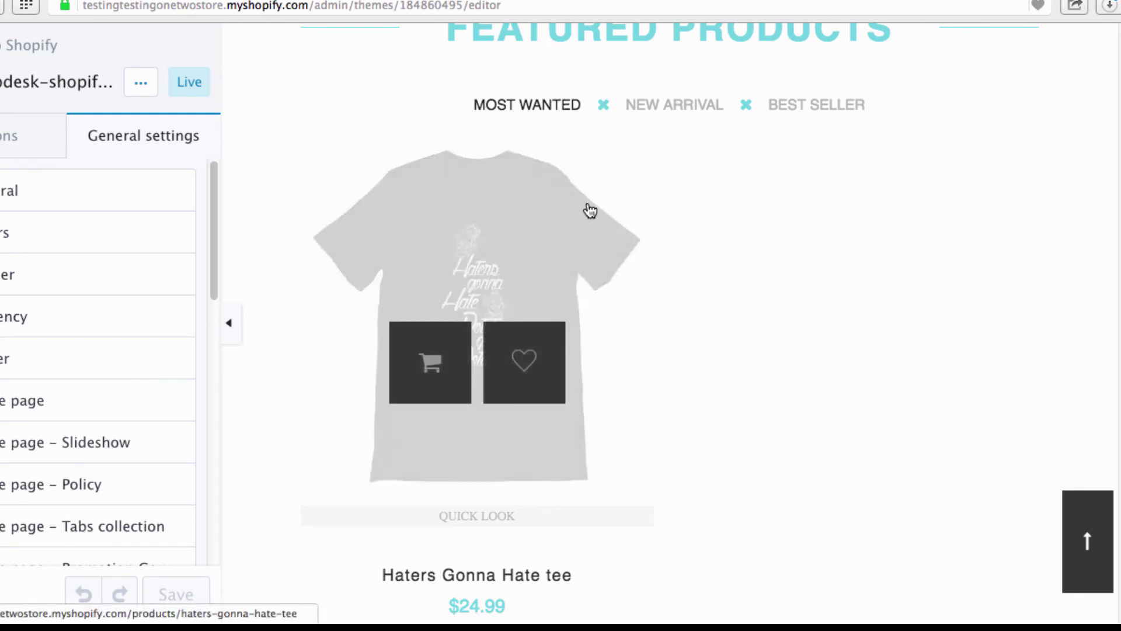
pyautogui.scroll(-2, 726, 223)
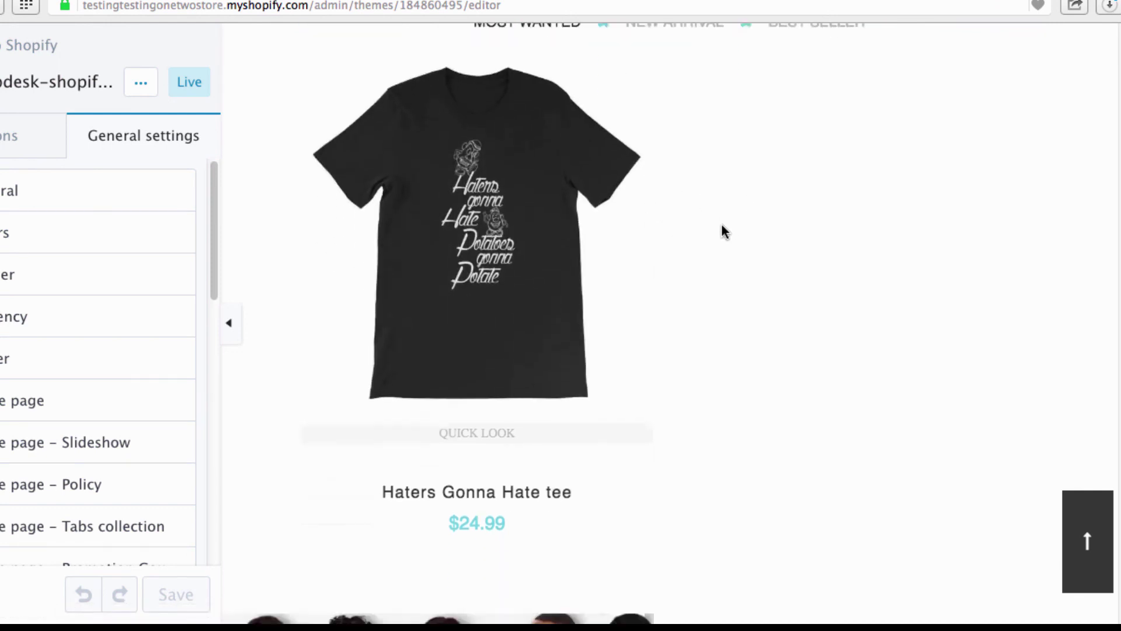
pyautogui.scroll(3, 722, 225)
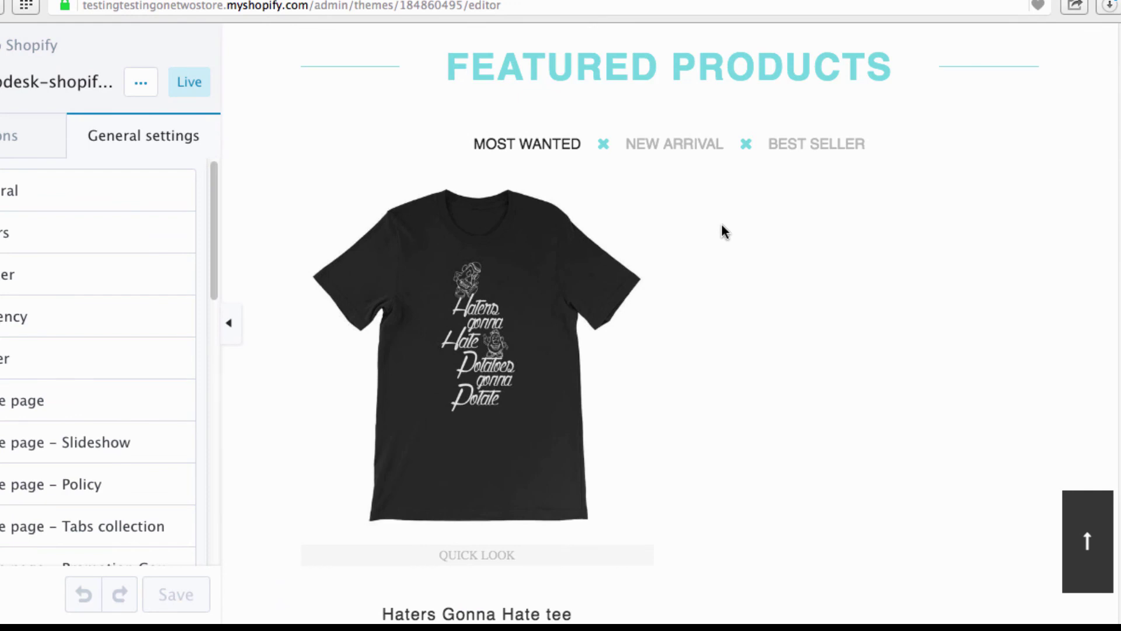
pyautogui.moveTo(523, 271)
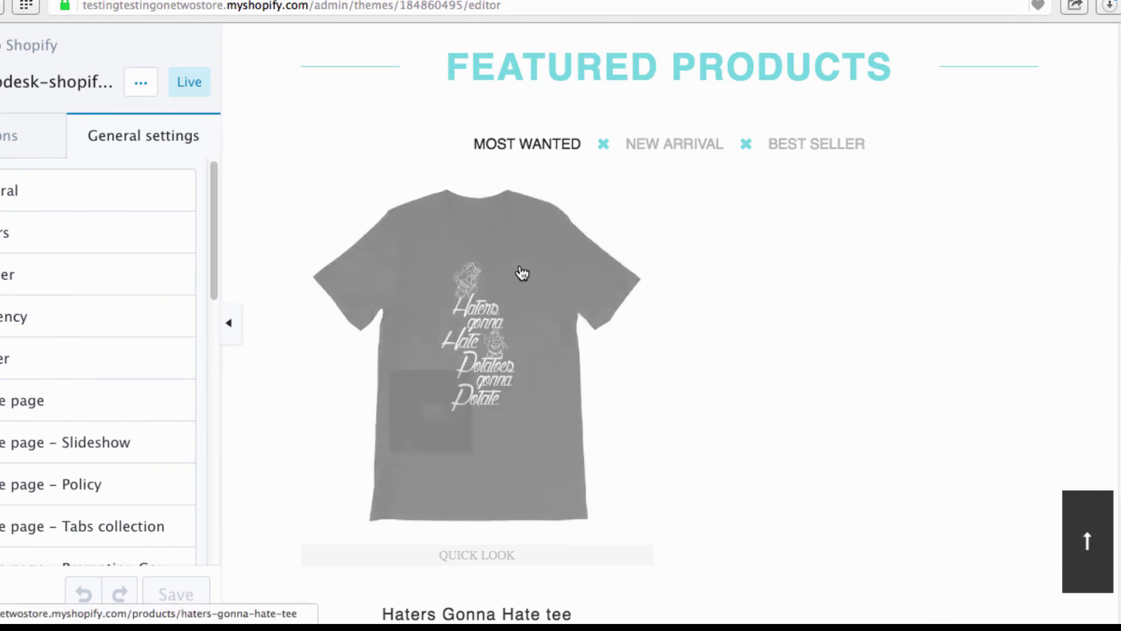